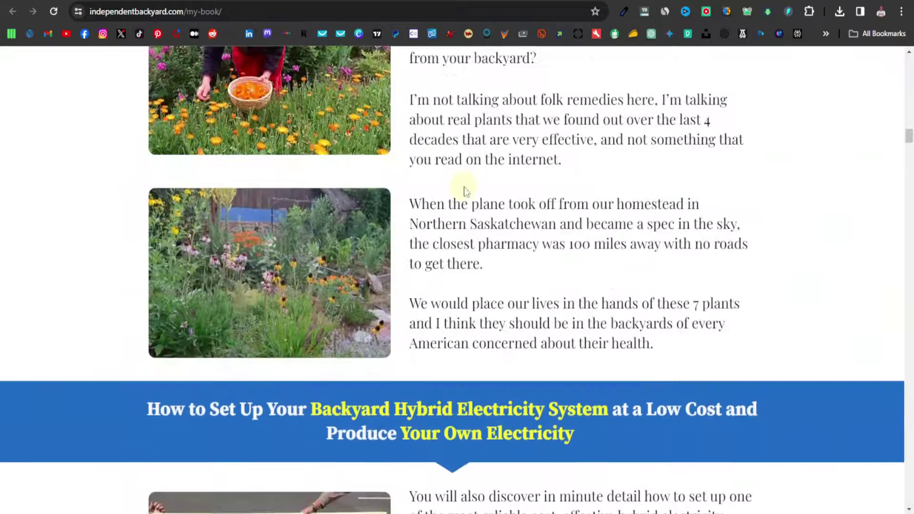
Copy the headline "How To Transform A Typical Money-Draining House Into A Tiny Profitable Off-The-Grid Homestead" from the book's sales page
scroll(464, 186, up, 5)
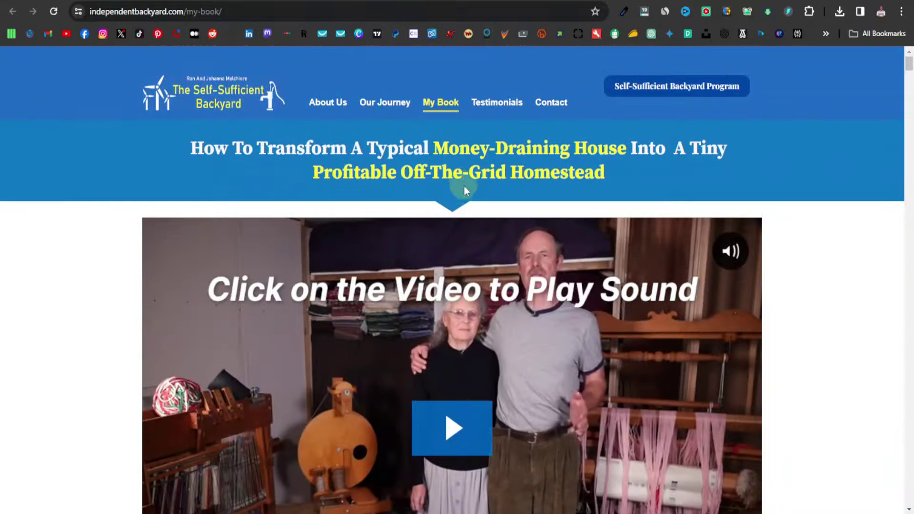
key(ctrl+w)
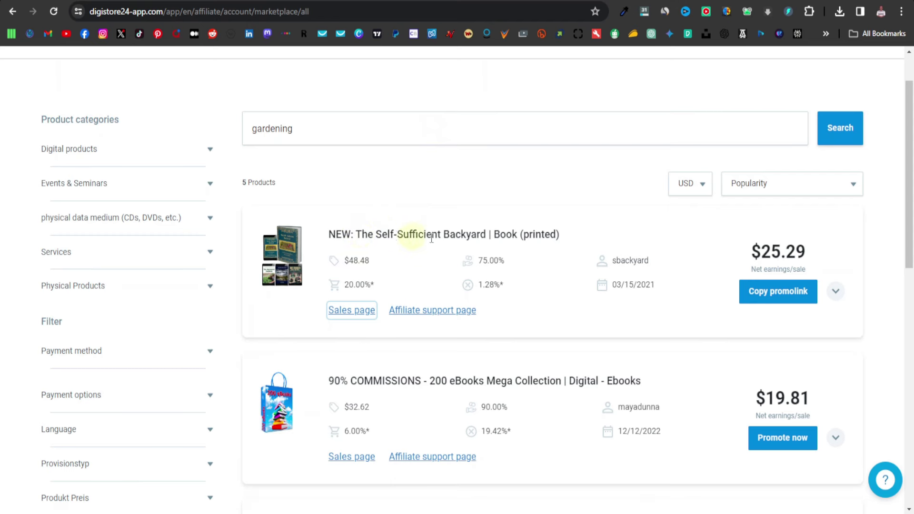
key(ctrl+Tab)
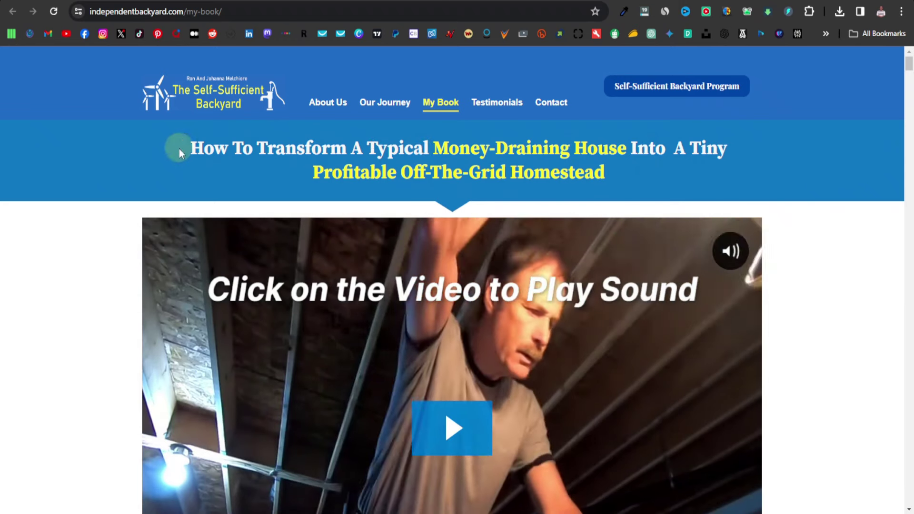
drag(179, 148, 601, 171)
right_click(558, 168)
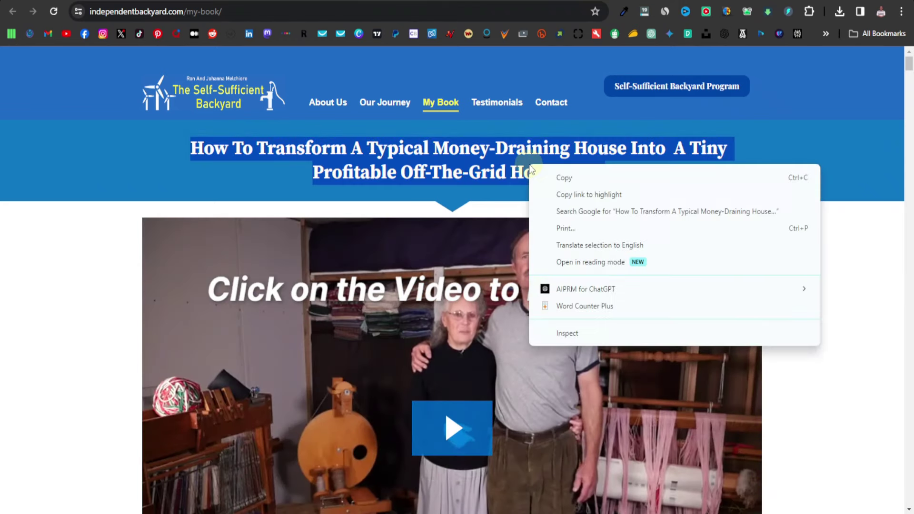
click(562, 177)
Switch to the Sejda PDF editor and paste the copied headline as new text below the last paragraph of page 7
key(ctrl+Tab)
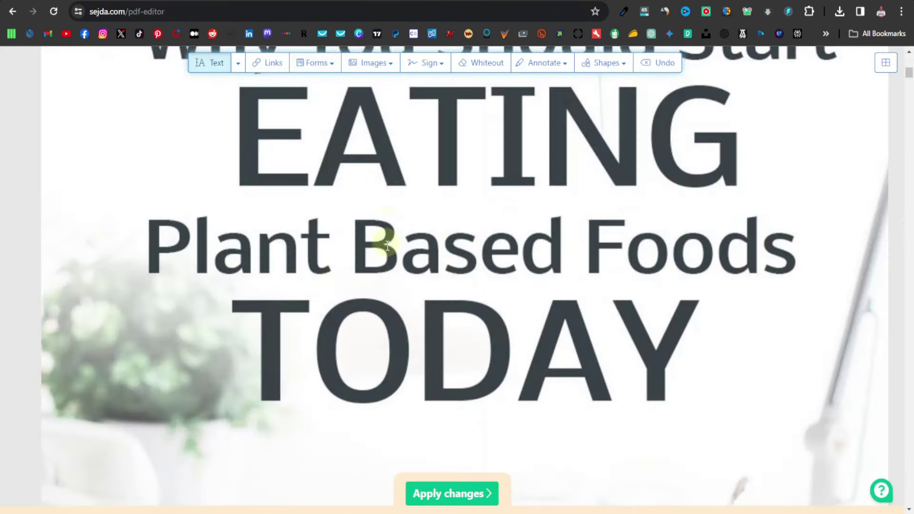
scroll(387, 261, down, 5)
scroll(390, 259, down, 15)
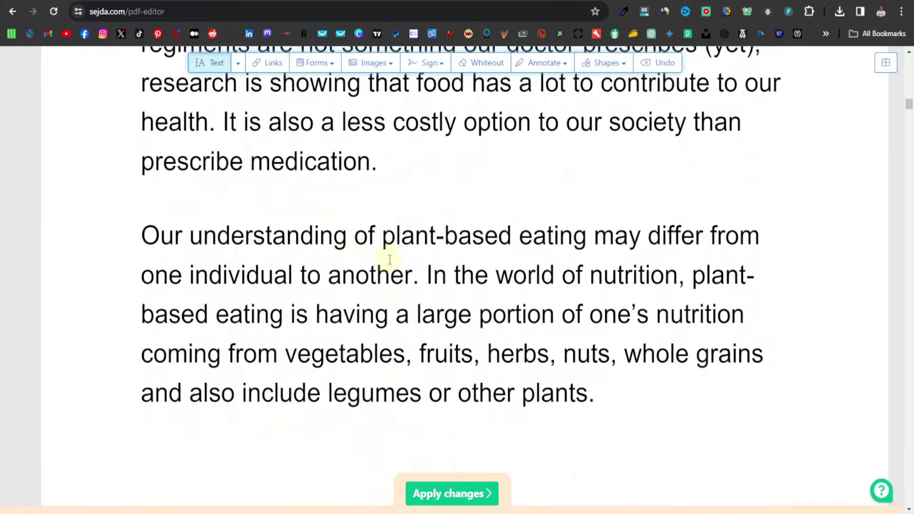
scroll(328, 268, down, 10)
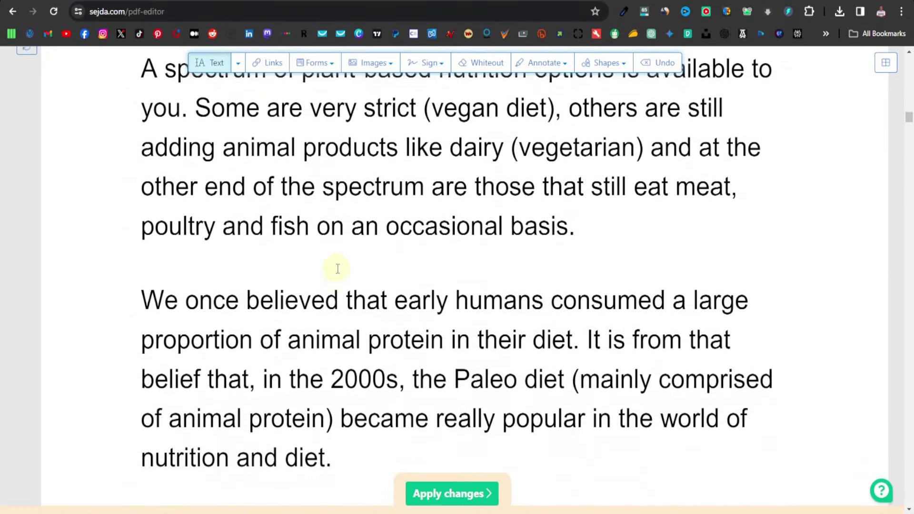
scroll(336, 157, down, 5)
scroll(369, 186, up, 3)
scroll(369, 198, down, 15)
scroll(443, 199, down, 7)
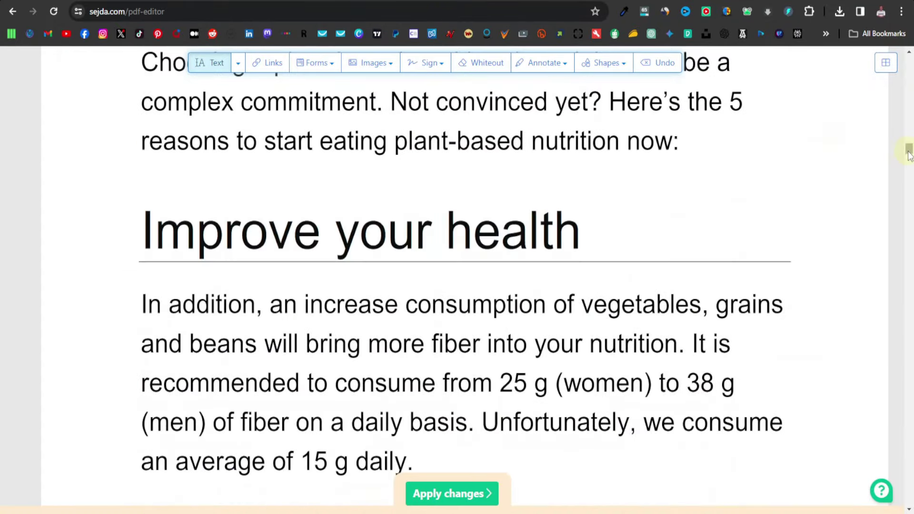
drag(908, 155, 905, 181)
drag(905, 232, 907, 267)
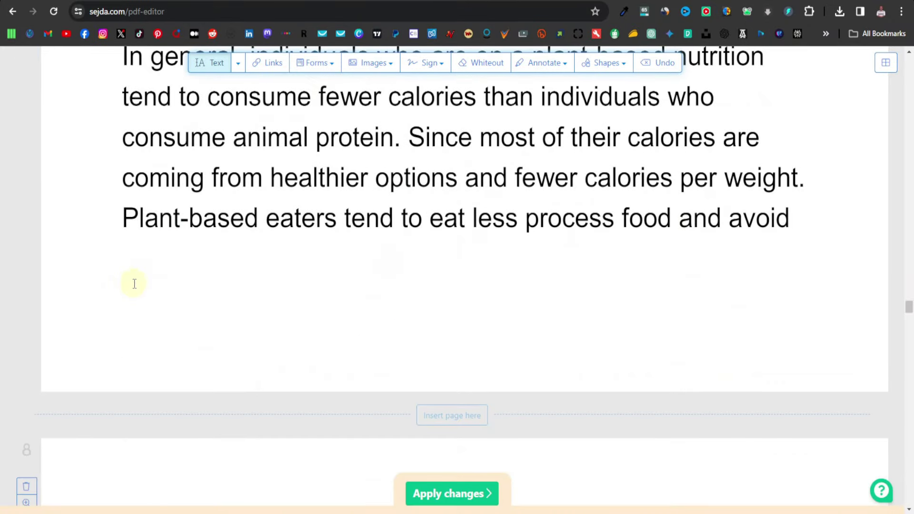
click(125, 272)
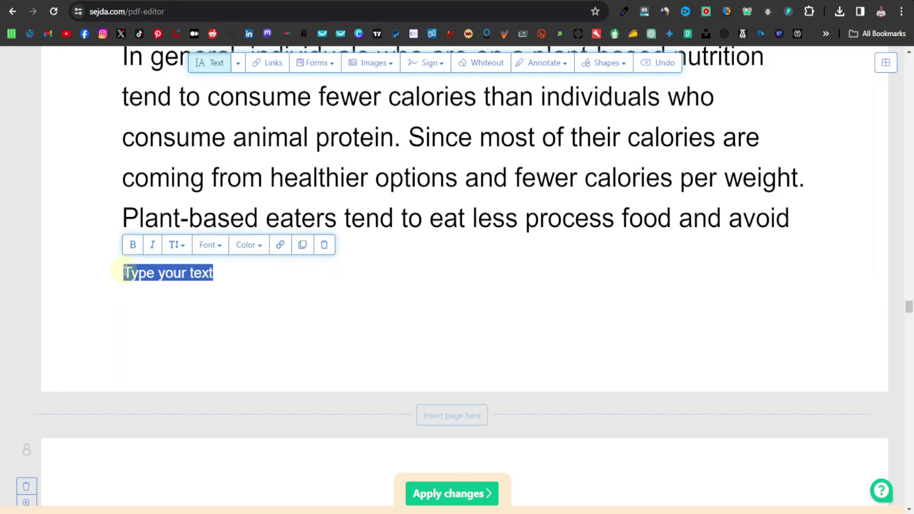
key(ctrl+v)
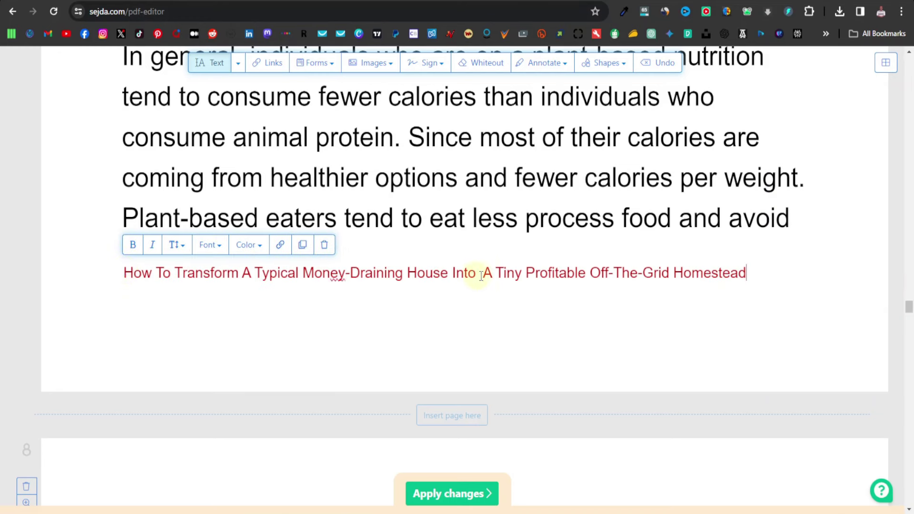
Format the pasted headline in dark blue and bold
triple_click(481, 275)
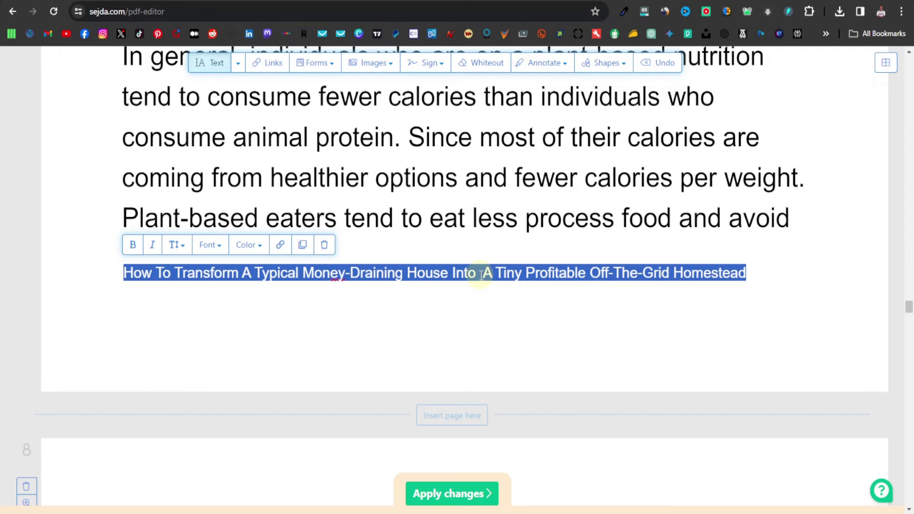
click(262, 250)
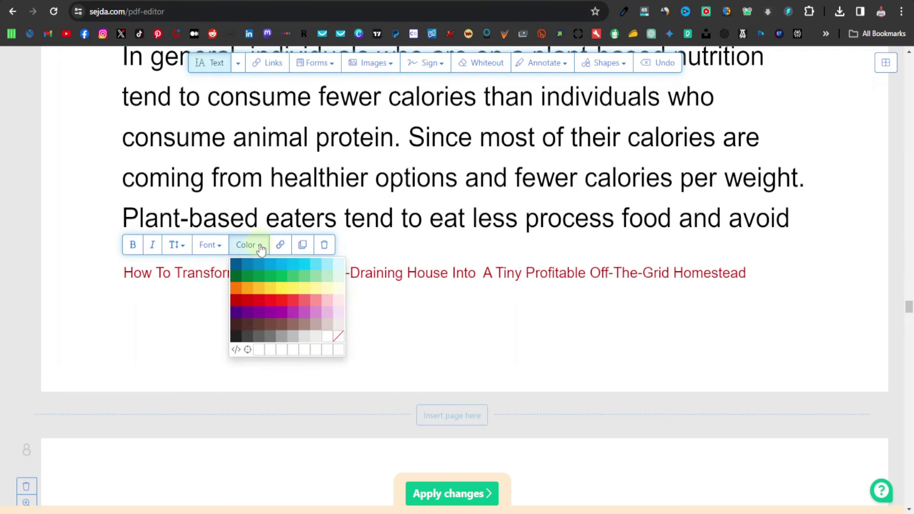
click(237, 265)
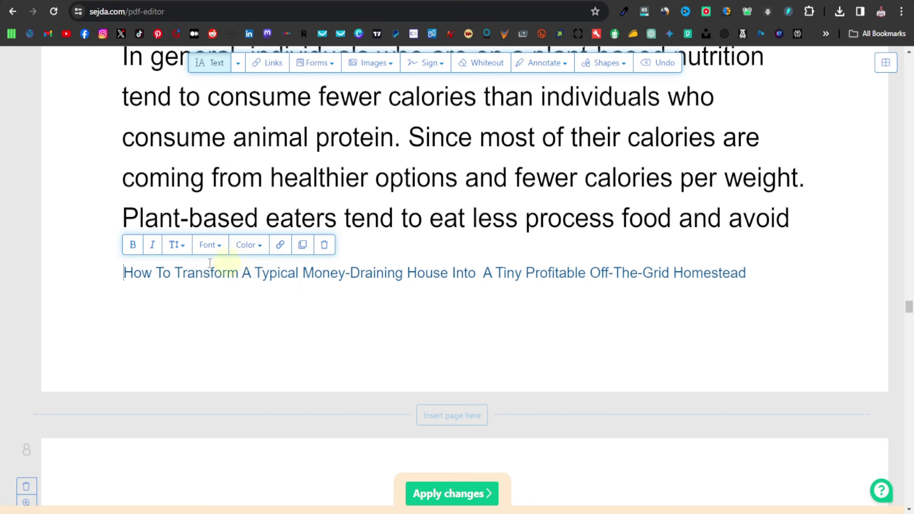
triple_click(456, 273)
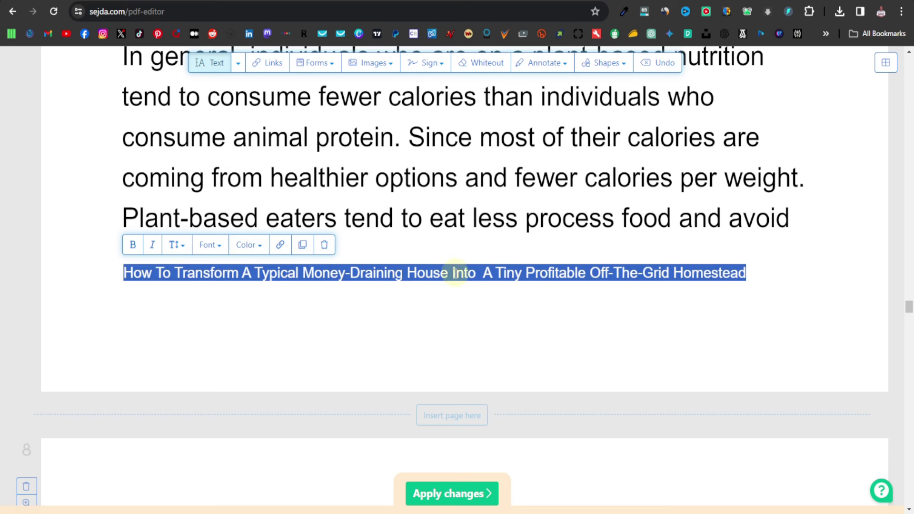
click(133, 246)
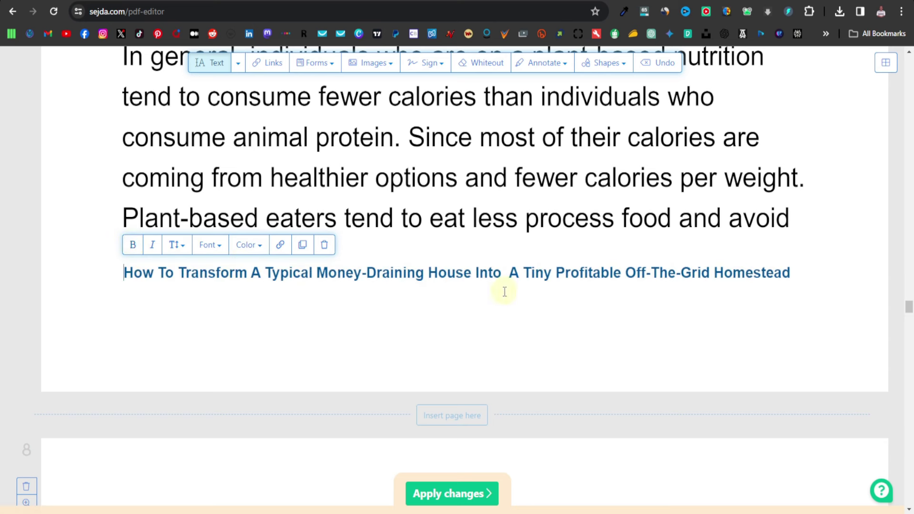
Copy the promolink for The Self-Sufficient Backyard from the Digistore24 marketplace and set it as the headline's external URL in Sejda
triple_click(476, 273)
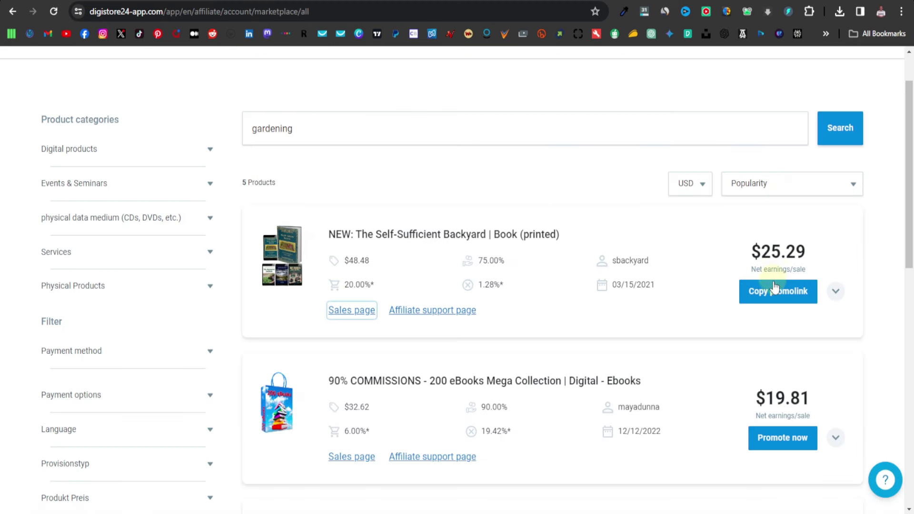
click(781, 294)
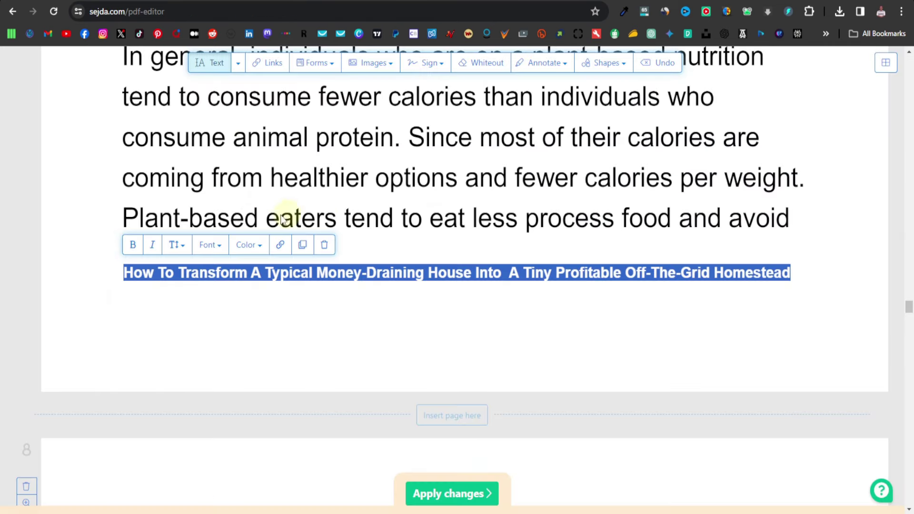
click(421, 273)
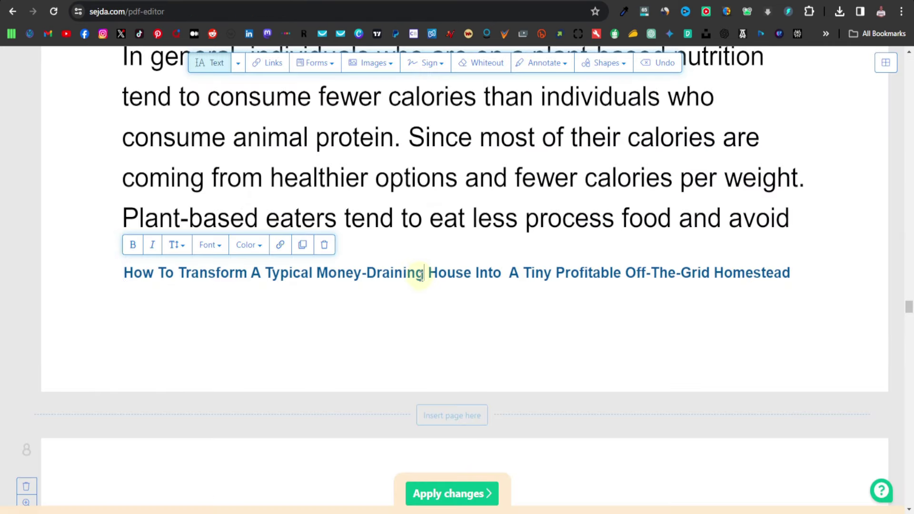
triple_click(421, 275)
click(281, 245)
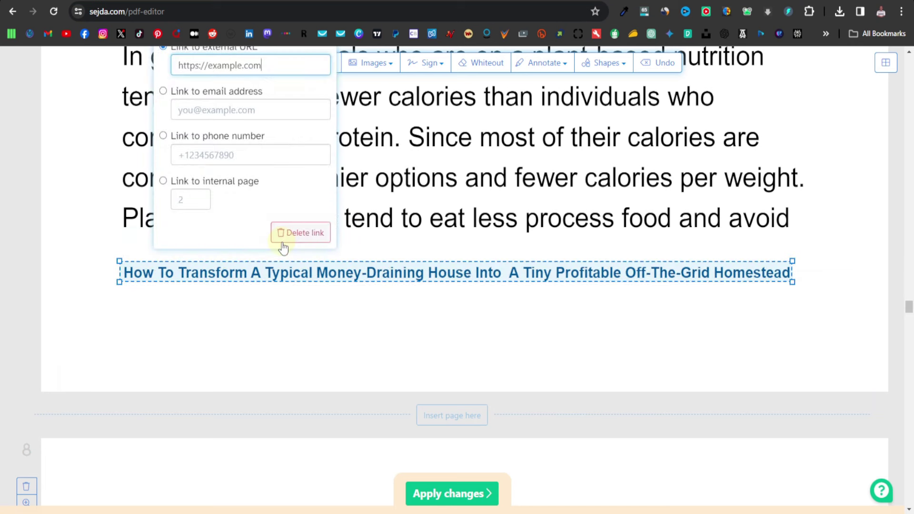
scroll(193, 113, up, 1)
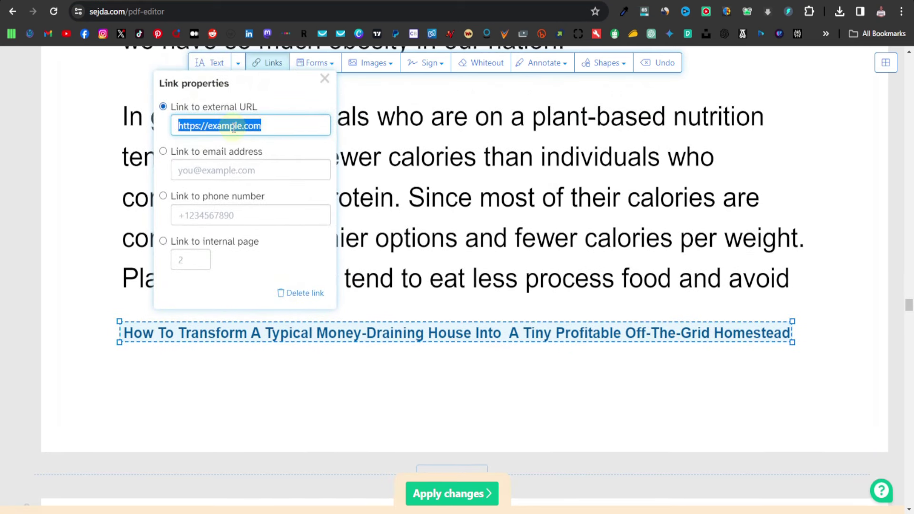
key(ctrl+v)
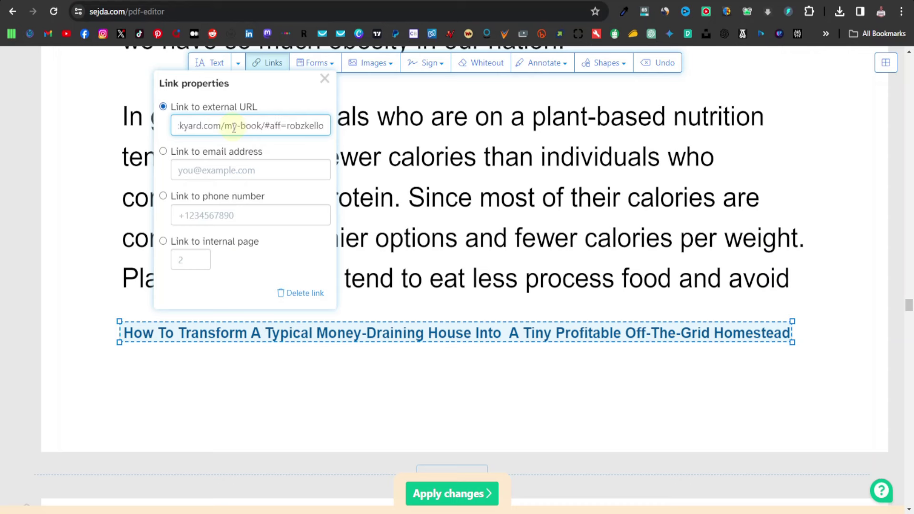
click(325, 81)
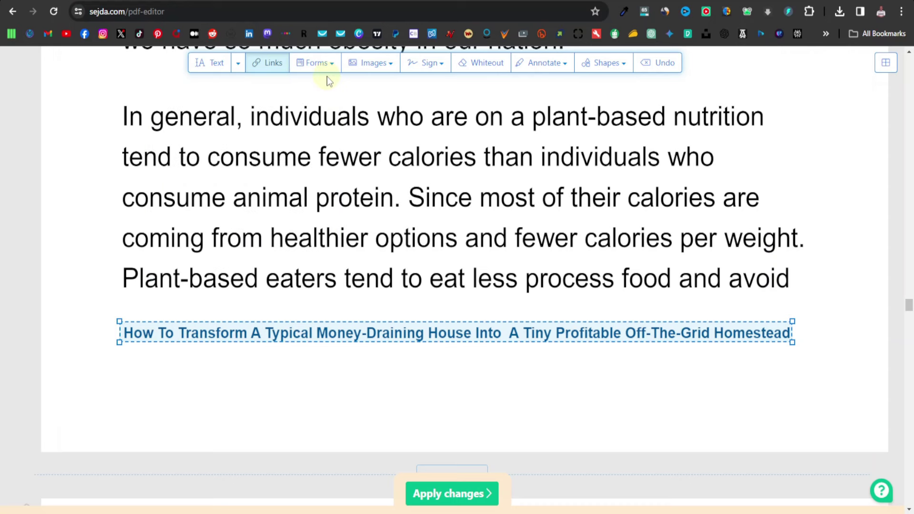
Apply the changes to the PDF and open its downloaded copy
click(450, 495)
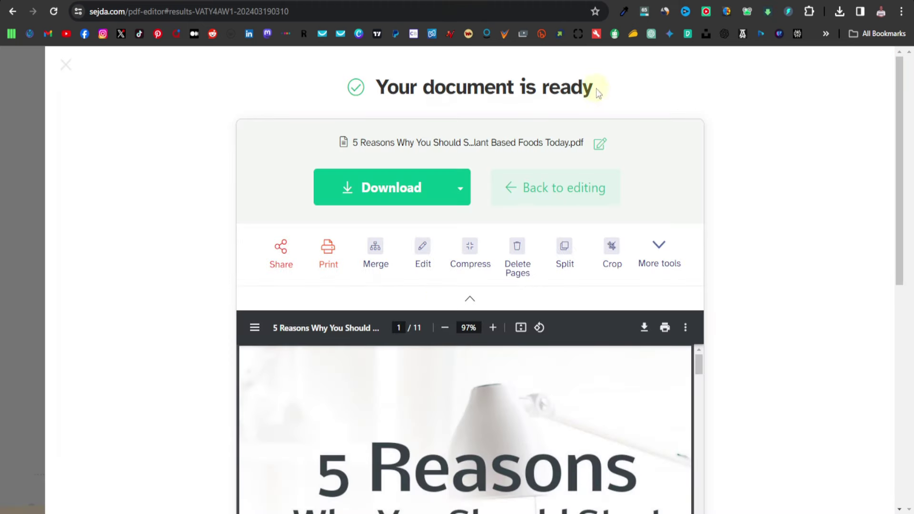
click(393, 188)
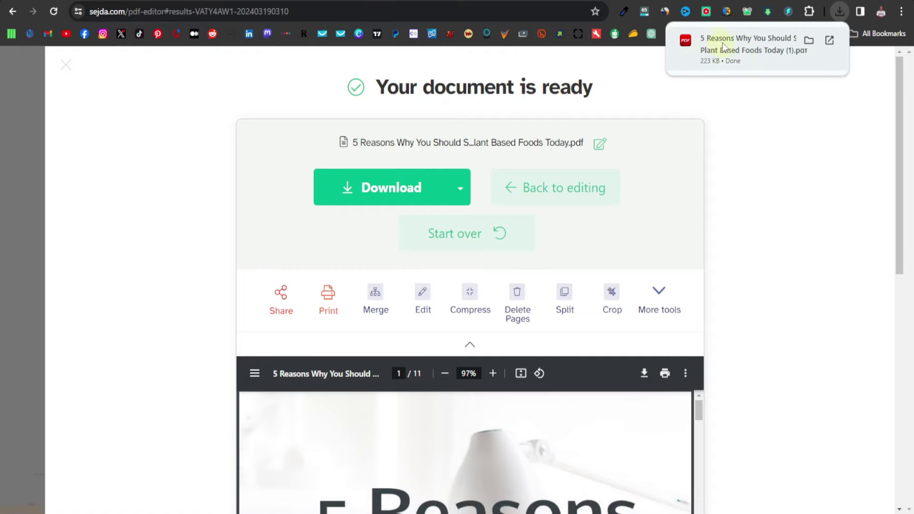
click(719, 44)
Test the headline's link in the downloaded PDF and look through the sales page that it leads to
scroll(495, 181, down, 2)
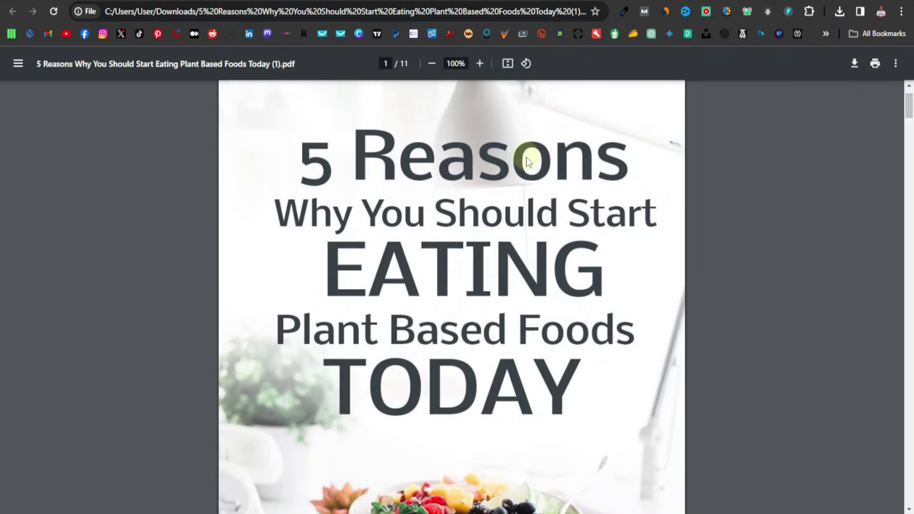
scroll(495, 180, down, 20)
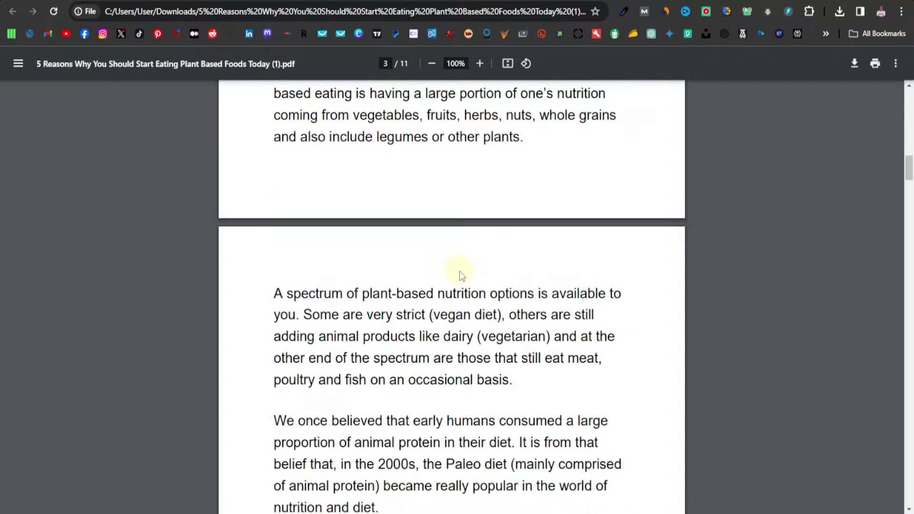
scroll(459, 273, down, 20)
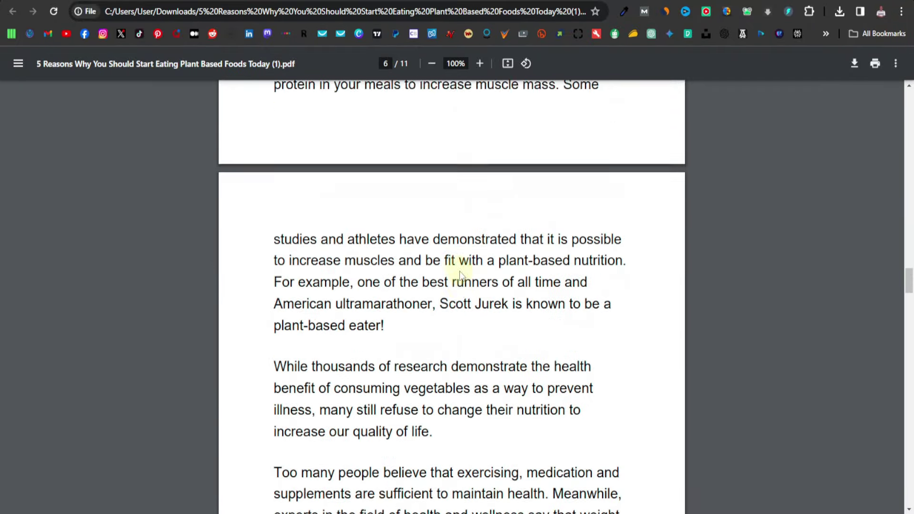
scroll(459, 274, down, 20)
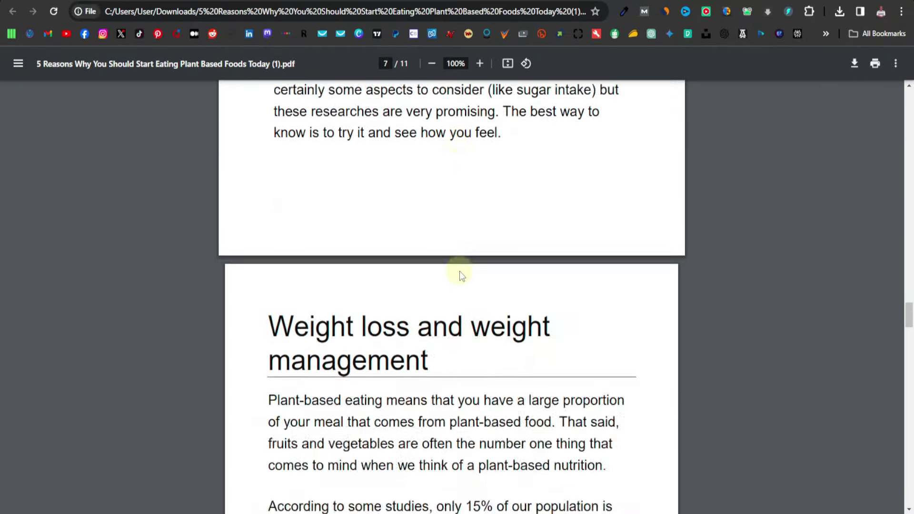
scroll(460, 274, down, 6)
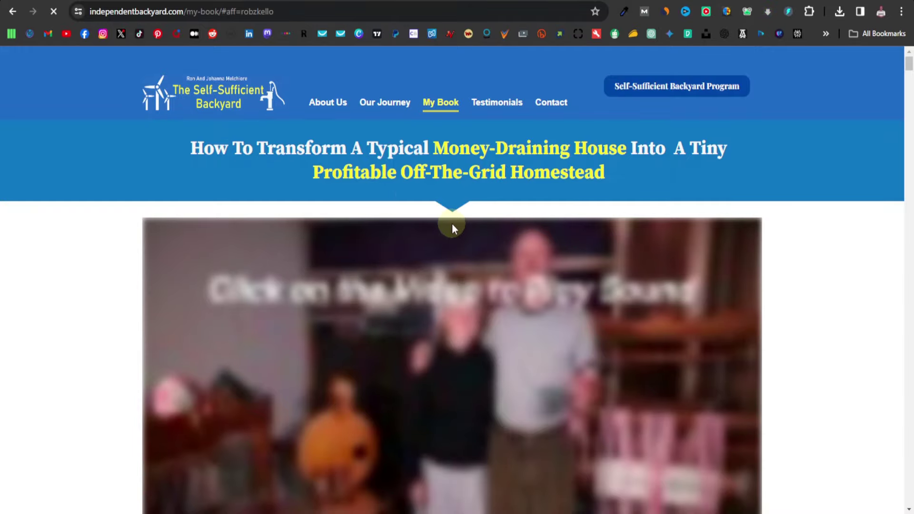
scroll(403, 209, down, 15)
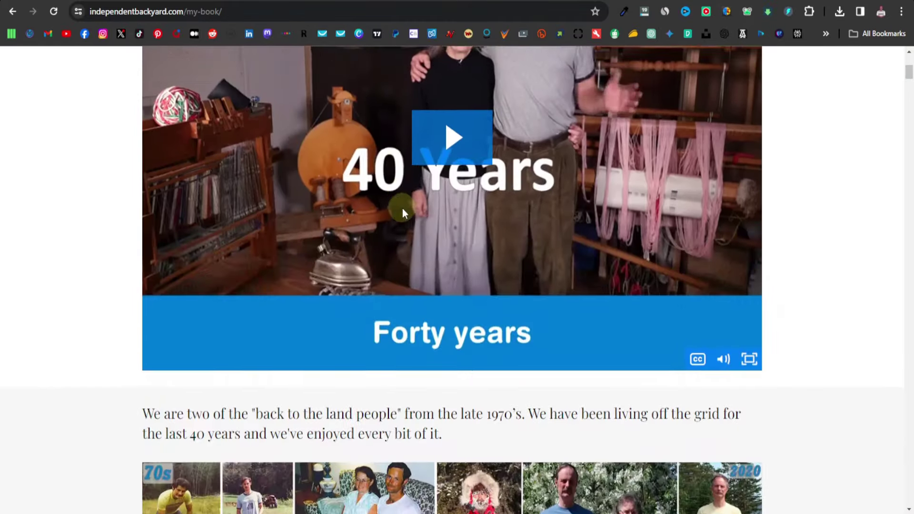
scroll(403, 209, down, 20)
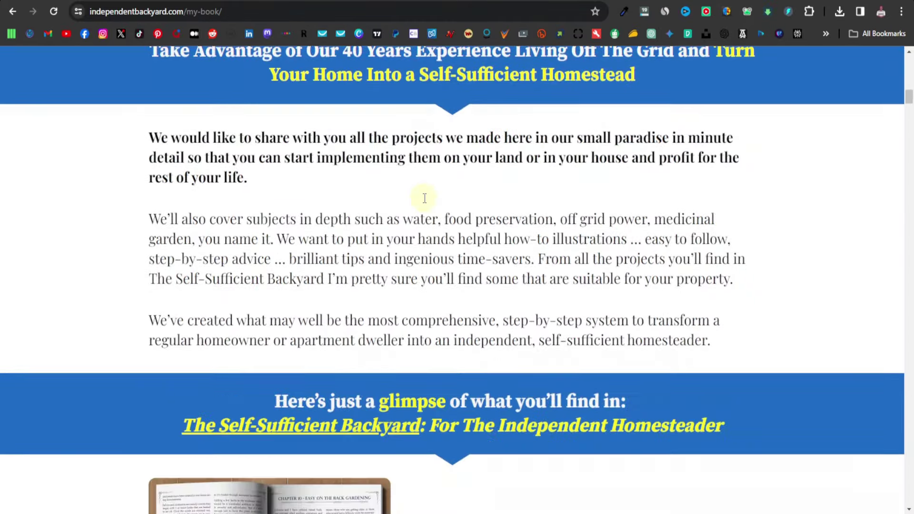
scroll(485, 205, down, 10)
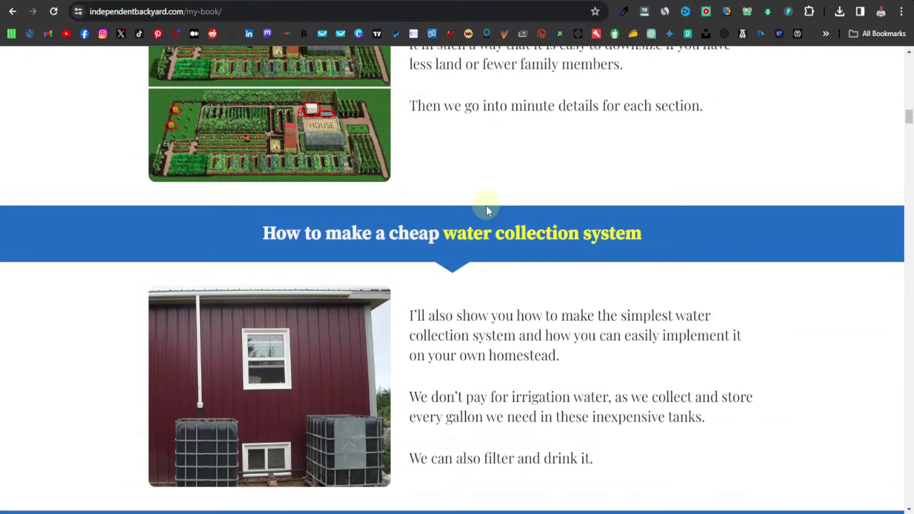
scroll(481, 208, down, 5)
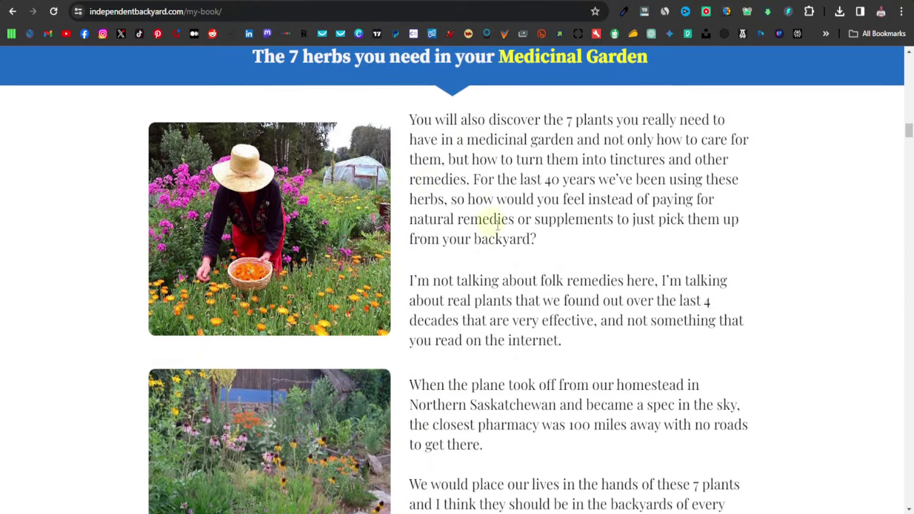
scroll(625, 250, down, 3)
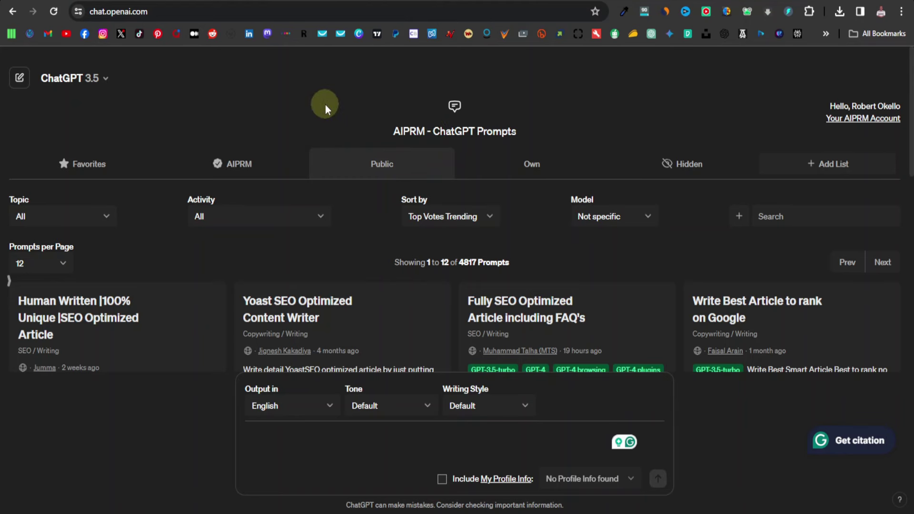
Look through the public AIPRM prompt cards and examine their titles, descriptions and usage statistics
drag(391, 135, 518, 130)
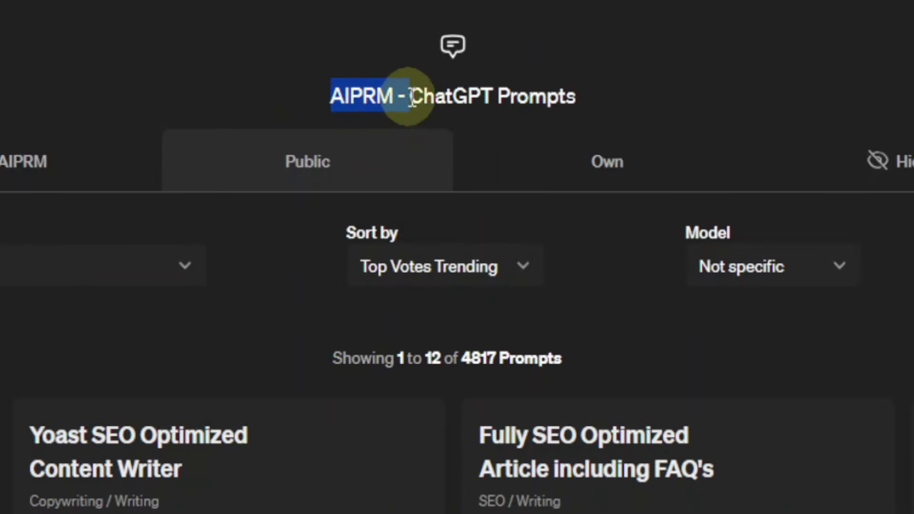
click(601, 92)
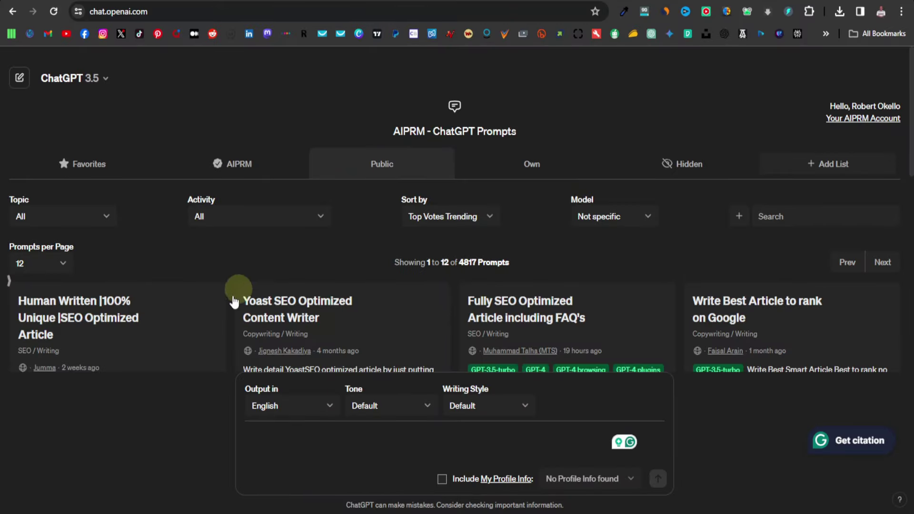
scroll(204, 316, down, 4)
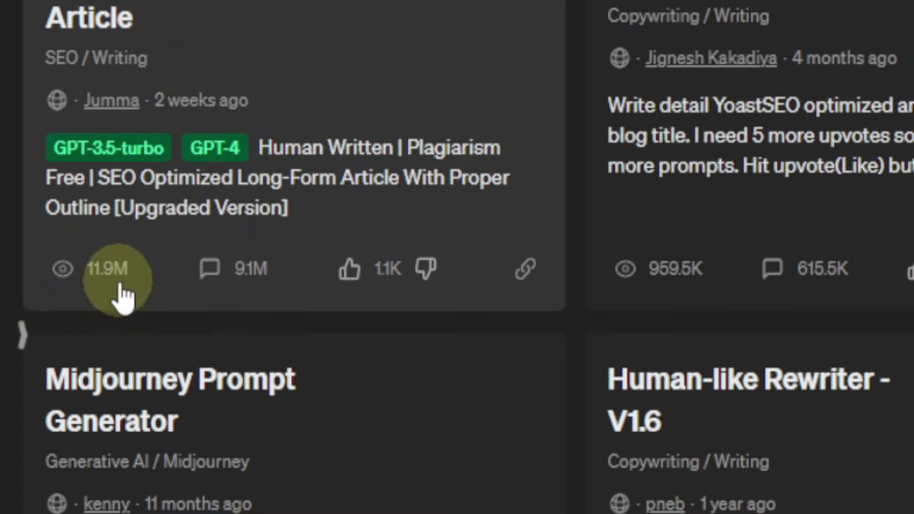
mouse_move(48, 265)
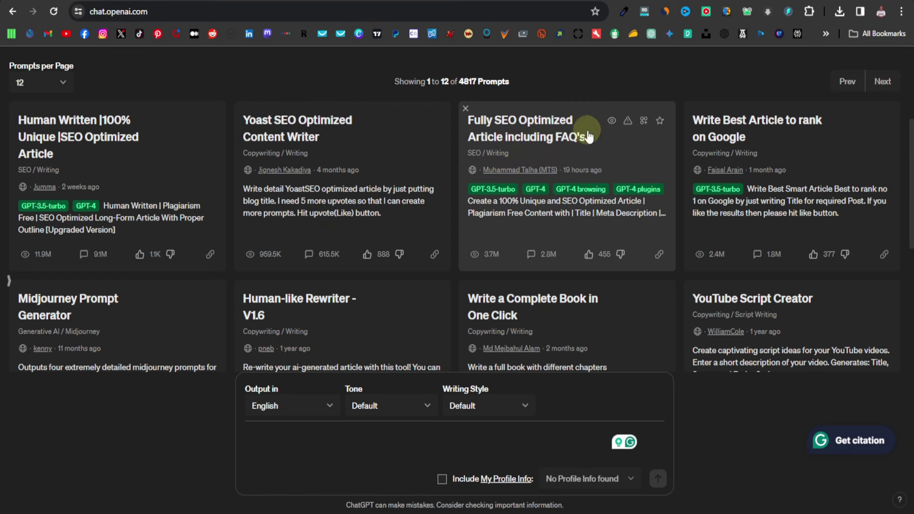
scroll(761, 138, down, 1)
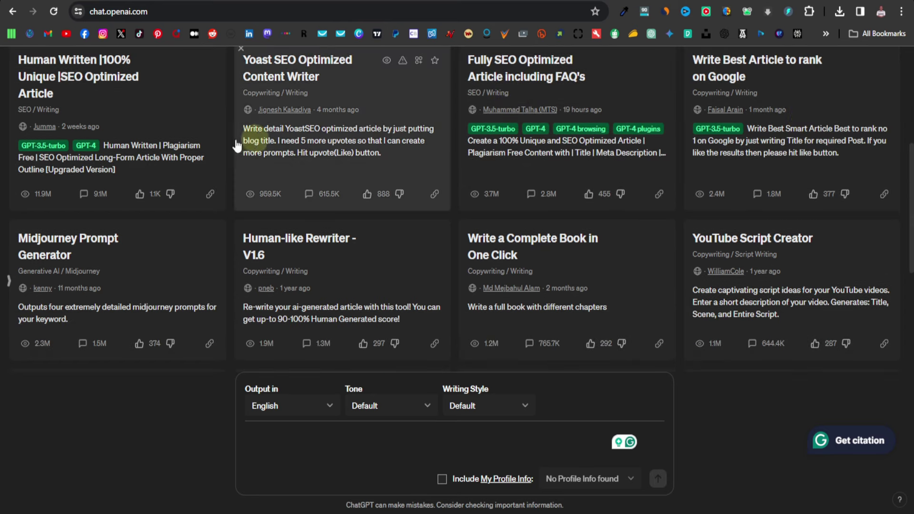
scroll(333, 143, down, 1)
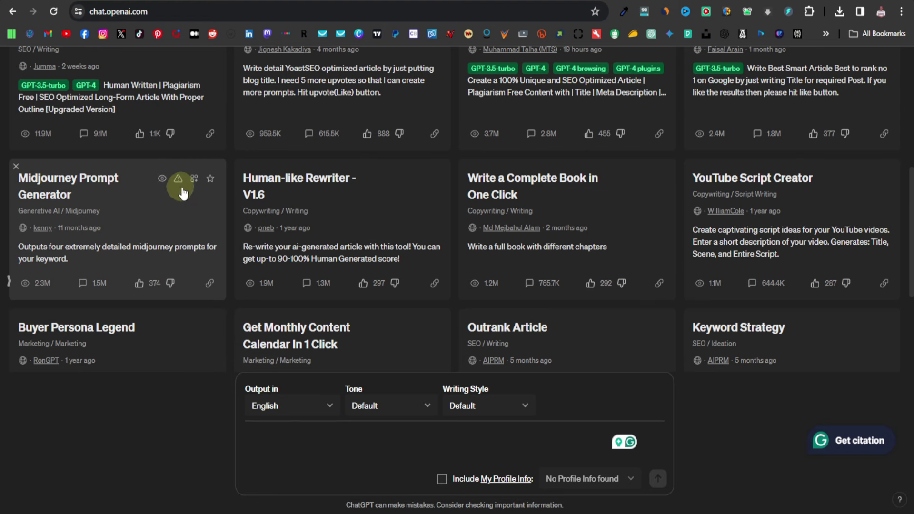
scroll(286, 205, down, 1)
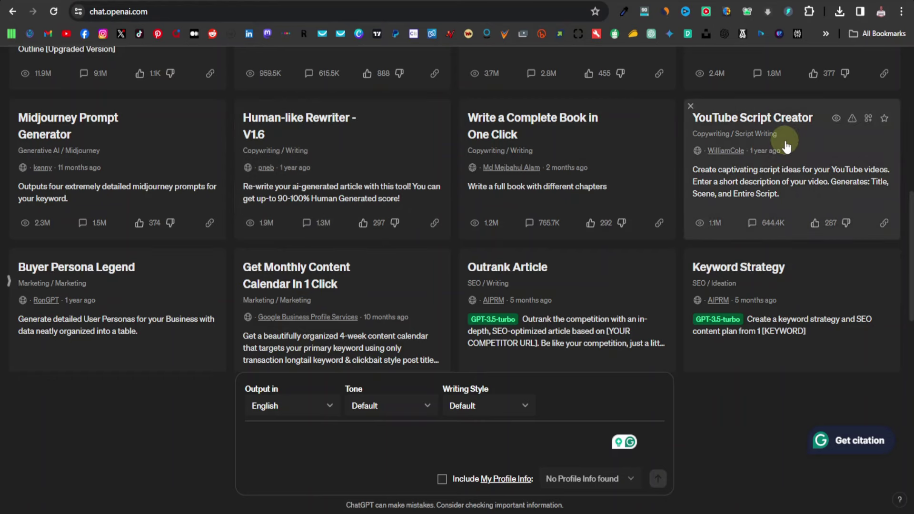
scroll(784, 148, down, 1)
scroll(465, 220, up, 7)
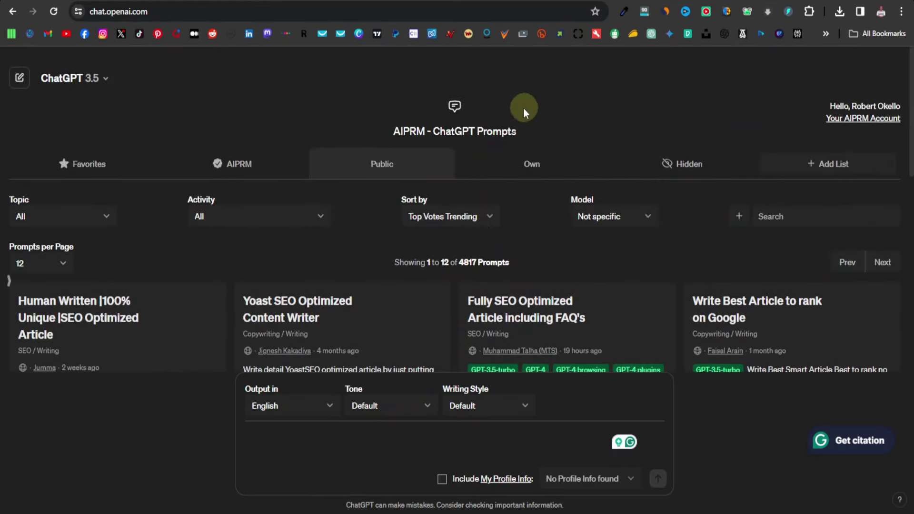
Generate an article with the "Human Written |100% Unique |SEO Optimized Article" prompt, using "gardening" as the keyword
scroll(131, 229, down, 2)
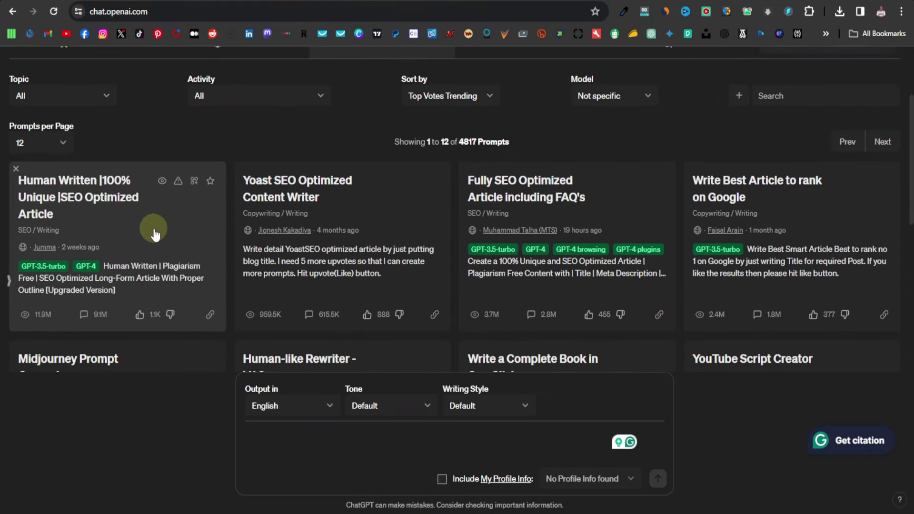
click(154, 233)
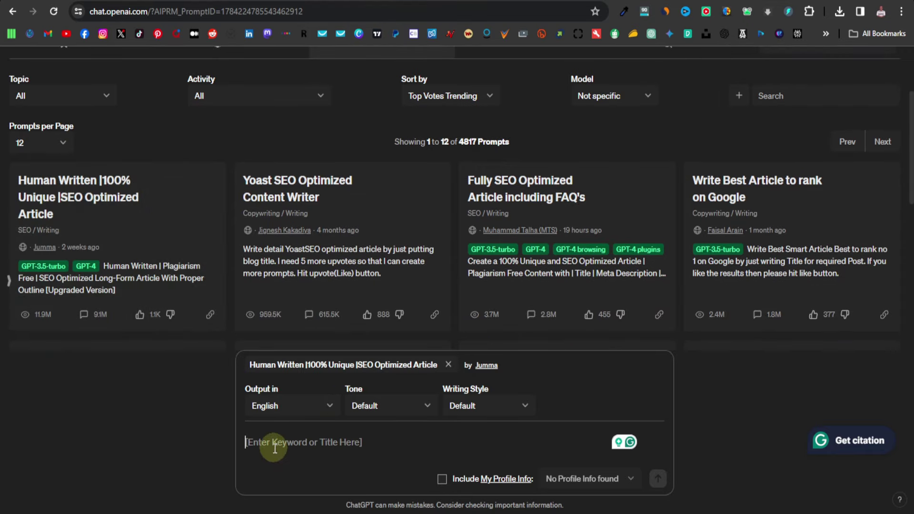
click(348, 445)
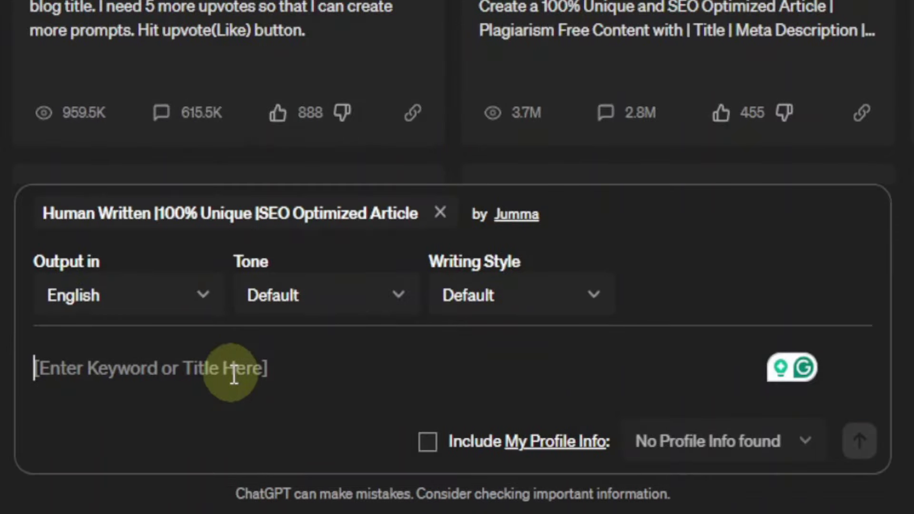
text(gardenin)
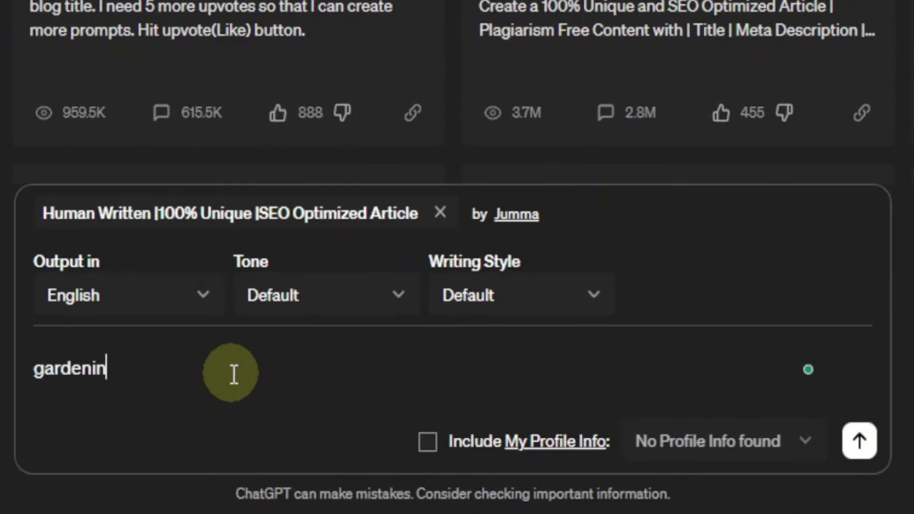
text(g)
key(Return)
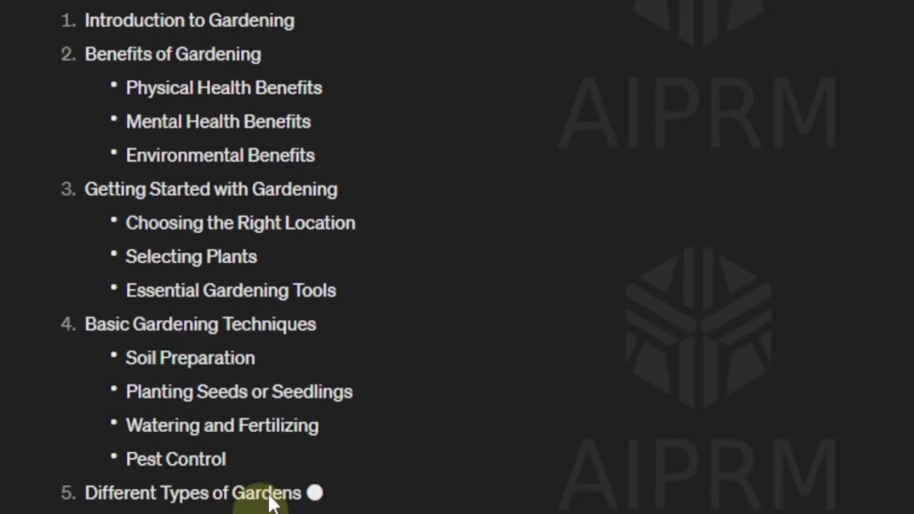
Review the generated gardening outline and read through the article down to where its text breaks off
scroll(241, 295, up, 5)
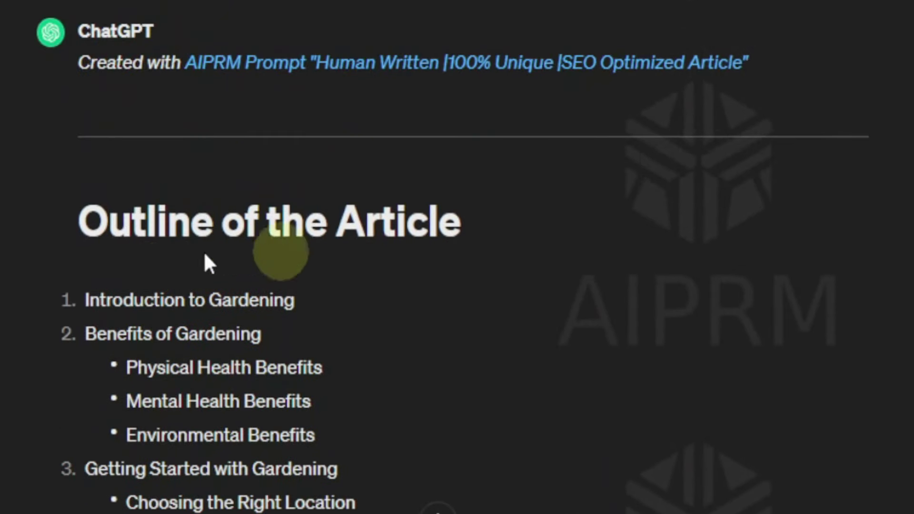
scroll(190, 252, down, 3)
scroll(180, 157, down, 3)
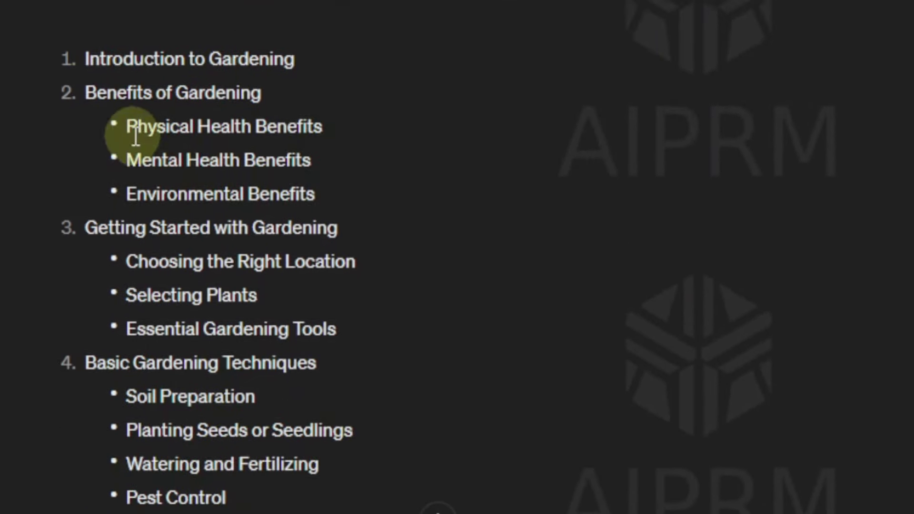
scroll(180, 138, down, 5)
scroll(181, 114, down, 8)
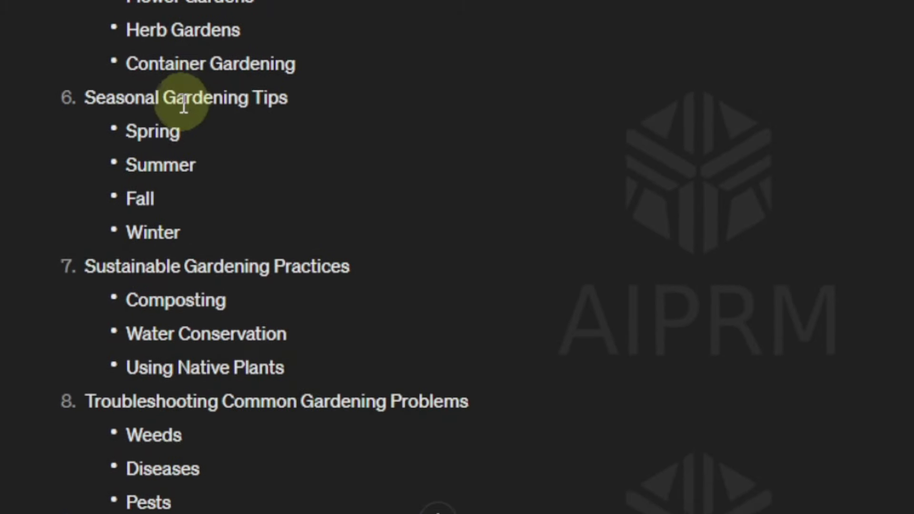
scroll(184, 105, down, 5)
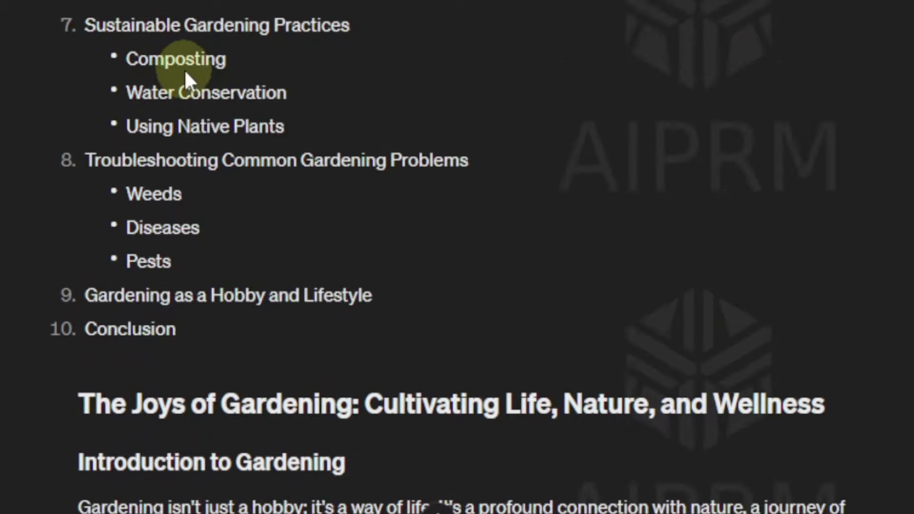
scroll(184, 72, down, 5)
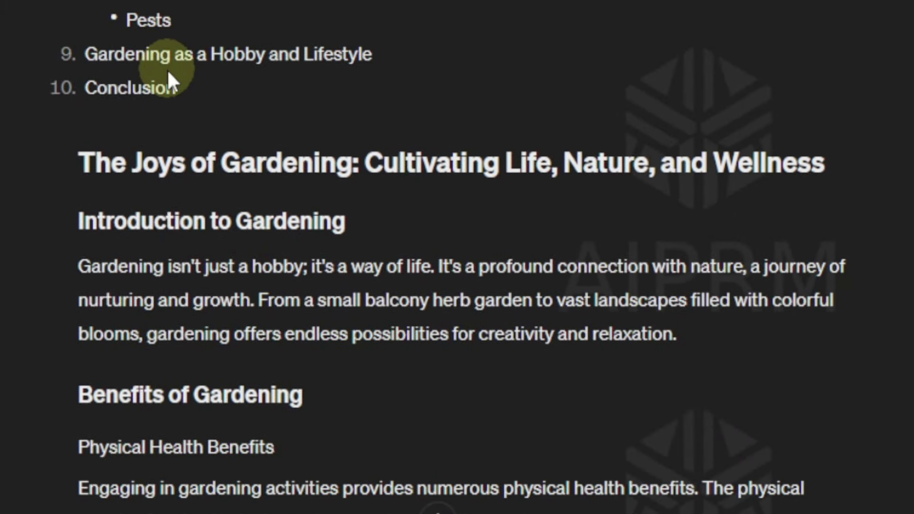
scroll(167, 69, down, 19)
scroll(181, 49, down, 20)
scroll(210, 64, down, 18)
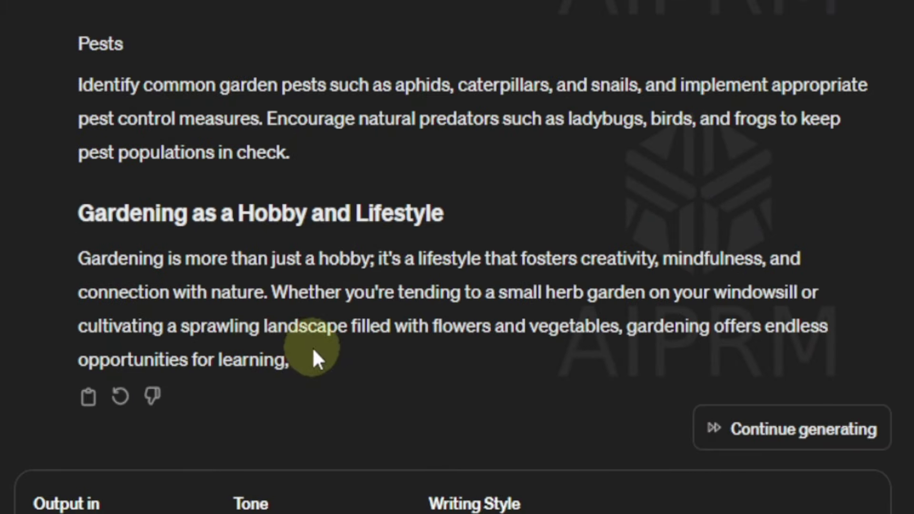
Continue generating the unfinished gardening article and review its FAQs, conclusion and opening sections
click(809, 434)
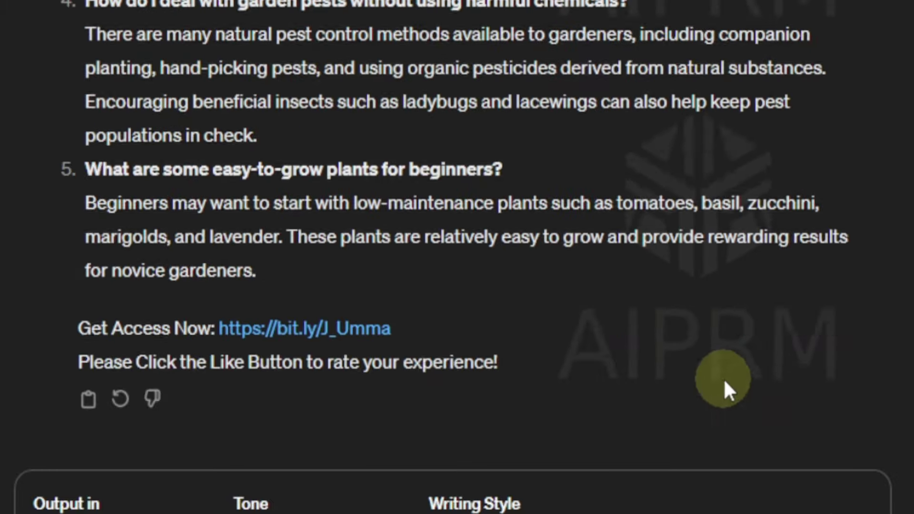
scroll(726, 376, up, 12)
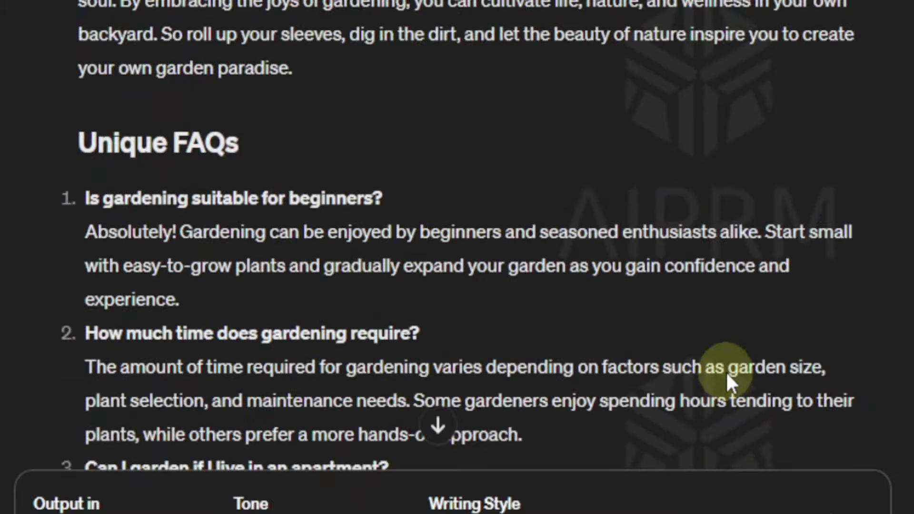
scroll(725, 370, up, 3)
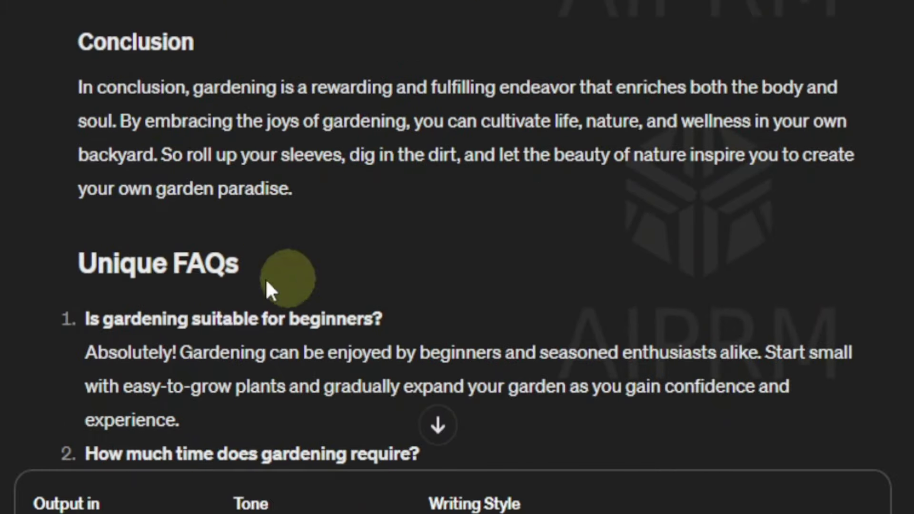
scroll(379, 273, up, 20)
scroll(385, 268, up, 20)
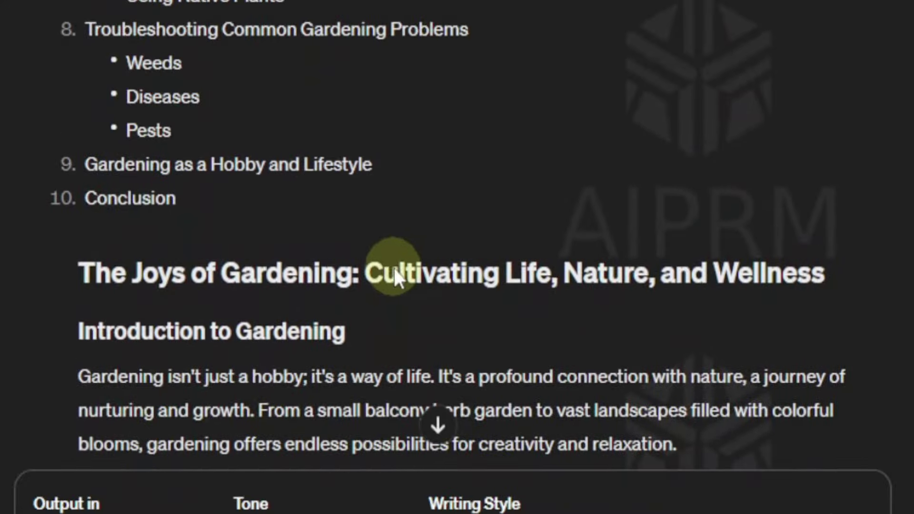
scroll(393, 266, down, 8)
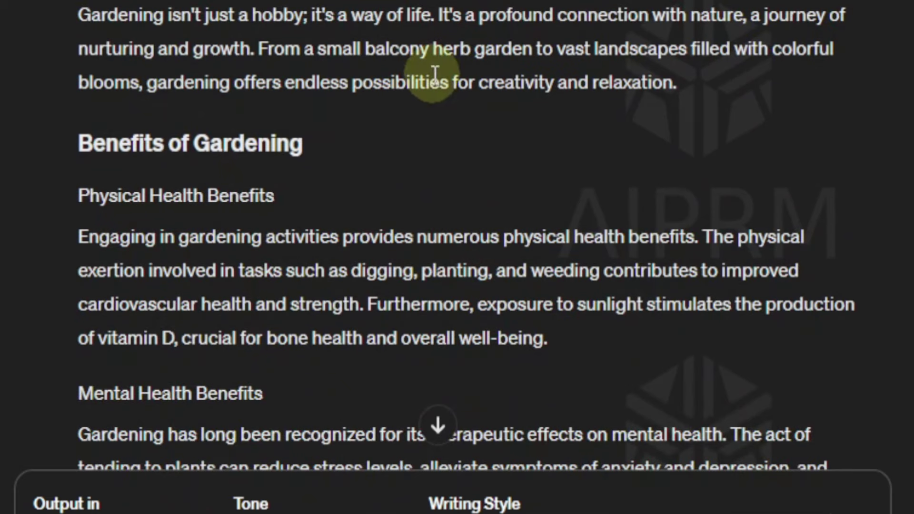
scroll(434, 74, up, 3)
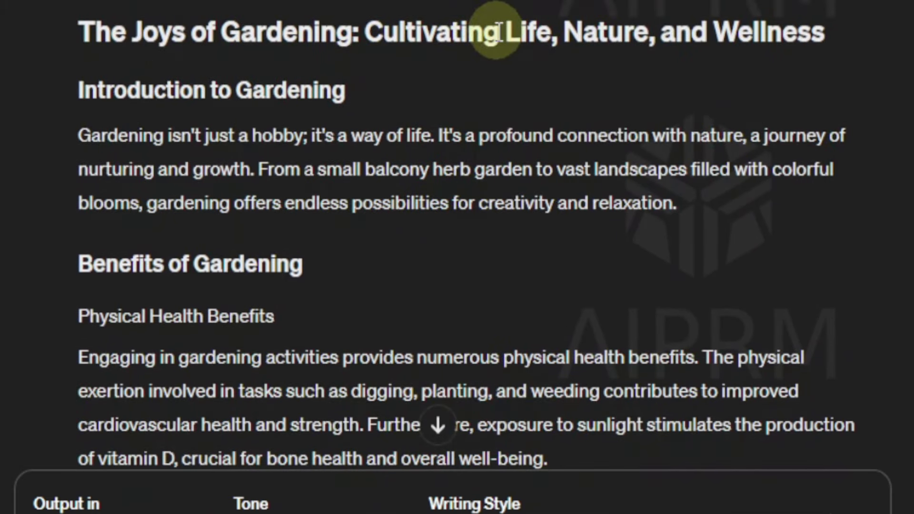
Copy the article from "The Joys of Gardening: Cultivating Life, Nature, and Wellness" to its end and paste it into a blank Google Docs document
drag(80, 30, 281, 478)
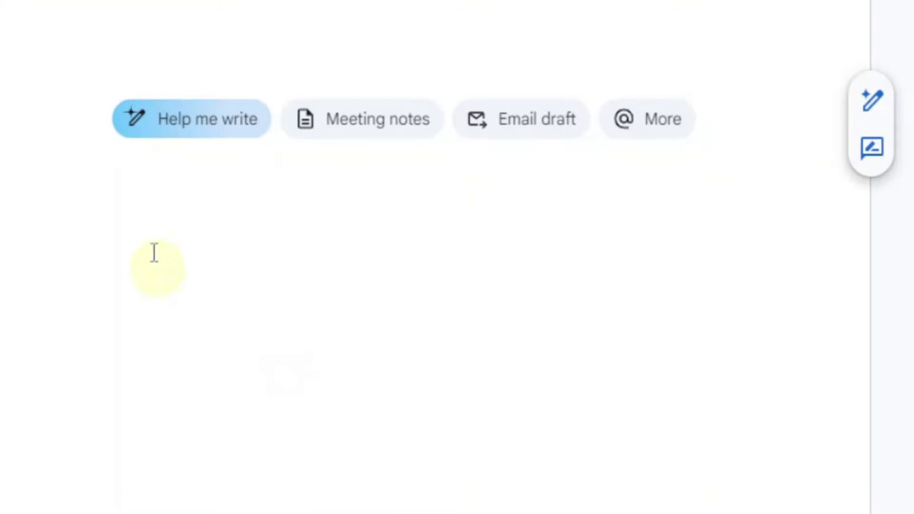
right_click(143, 200)
click(261, 307)
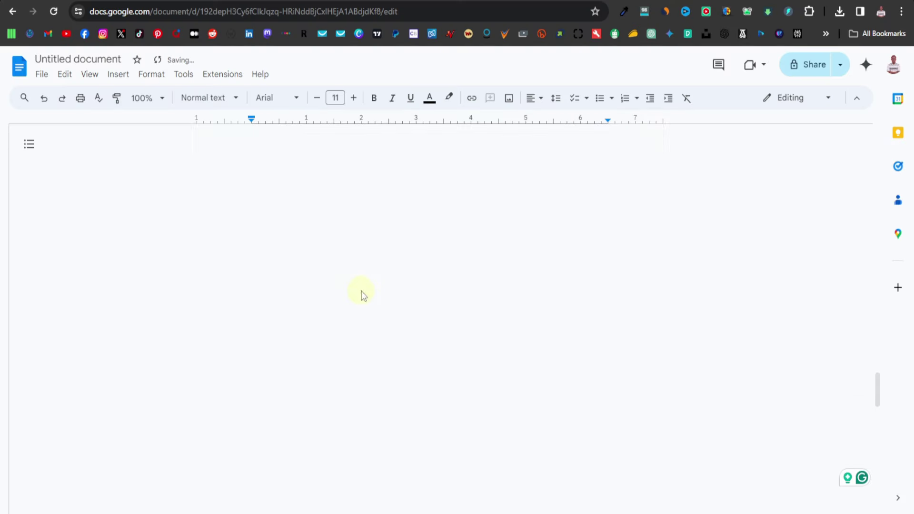
Set the paragraph background colour of the entire document to None and its text colour to black
key(ctrl+a)
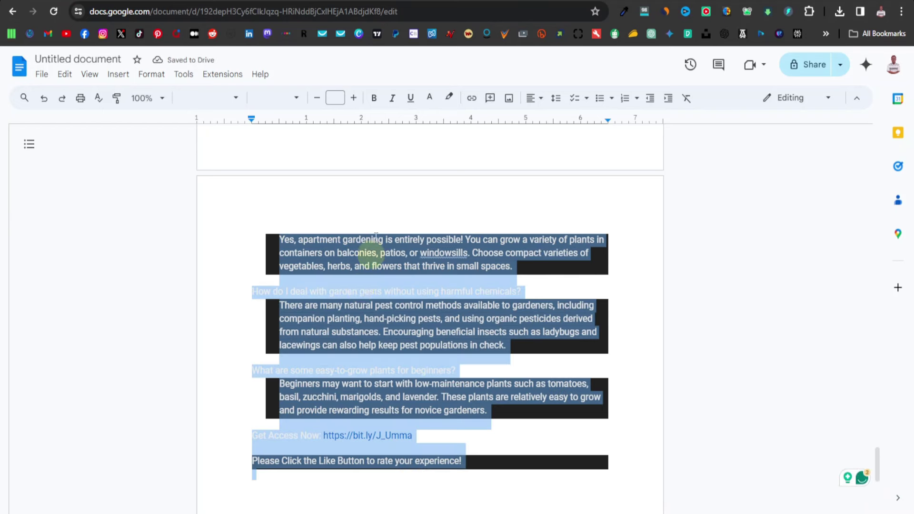
click(153, 76)
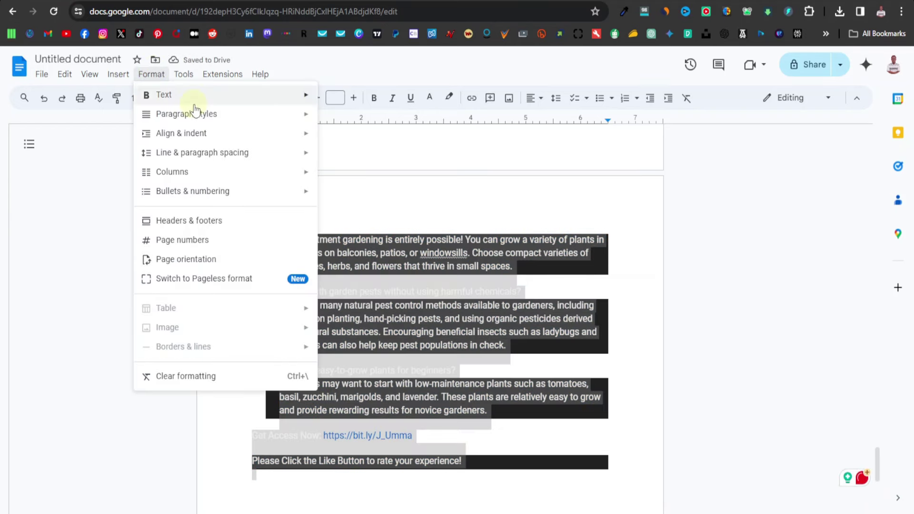
mouse_move(191, 115)
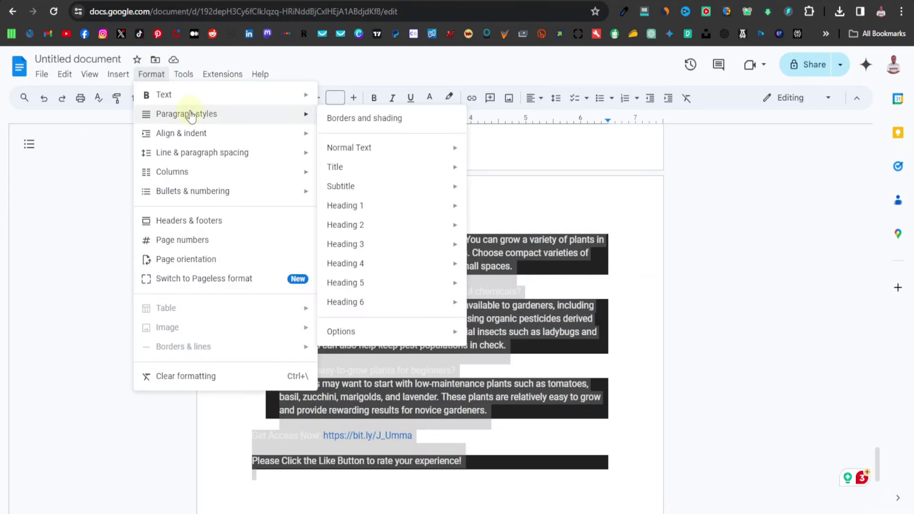
click(386, 125)
click(530, 327)
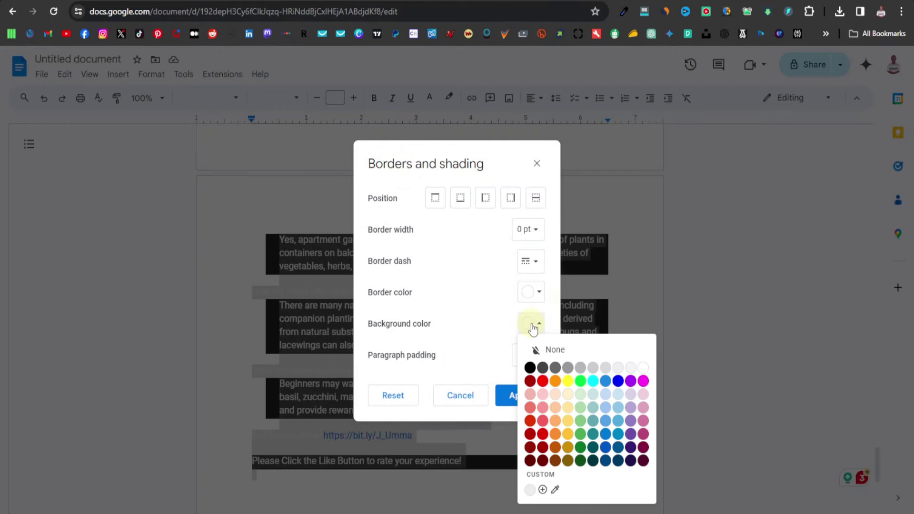
click(557, 350)
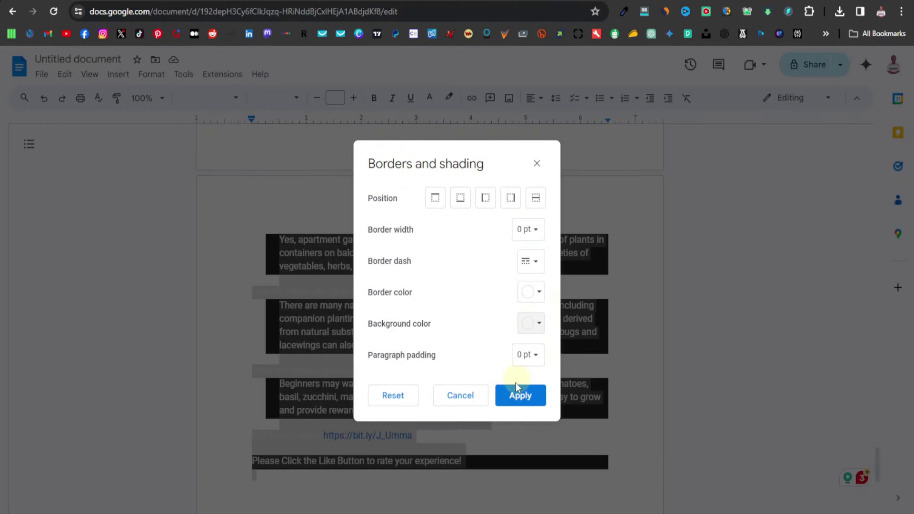
click(524, 397)
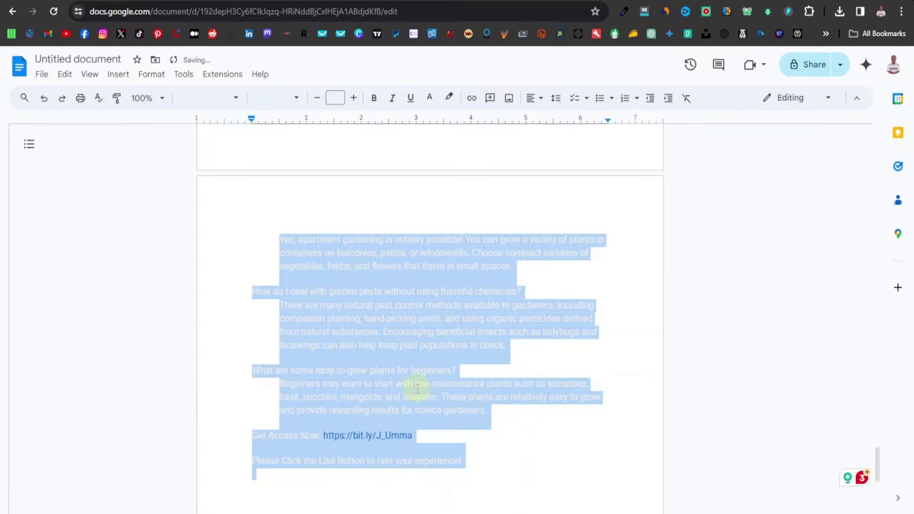
click(428, 100)
click(432, 121)
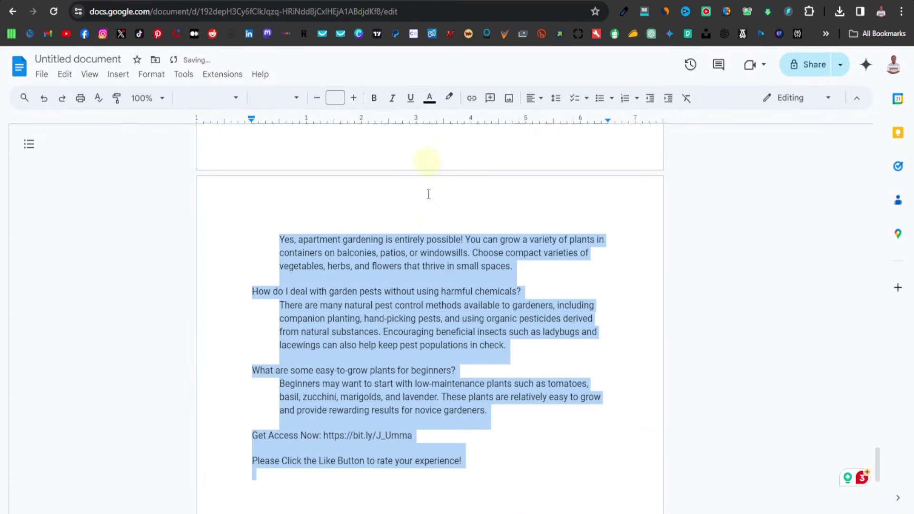
Delete the closing lines "Get Access Now" and "Please Click the Like Button to rate your experience!" from the end of the article
click(425, 267)
drag(479, 469, 263, 435)
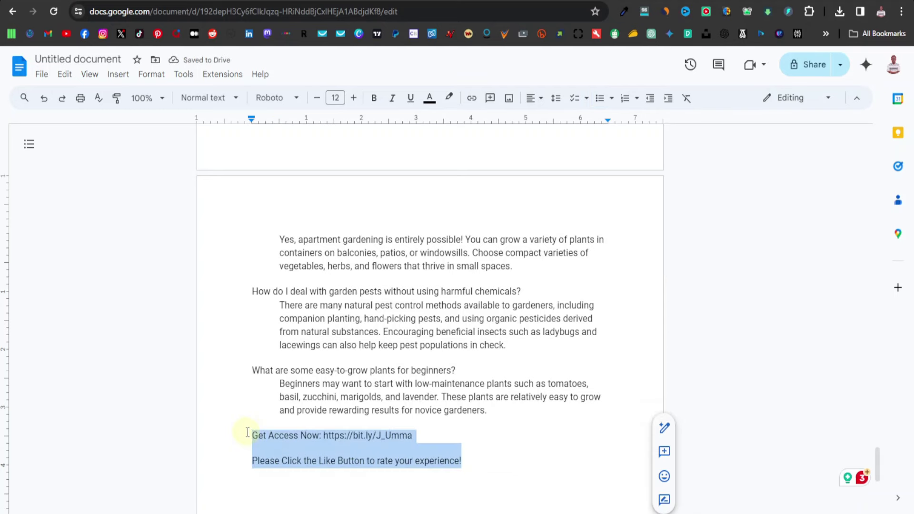
key(BackSpace)
Copy the headline "How To Transform A Typical Money-Draining House Into A Tiny Profitable Off-The-Grid Homestead" from the Self-Sufficient Backyard sales page
scroll(298, 306, up, 20)
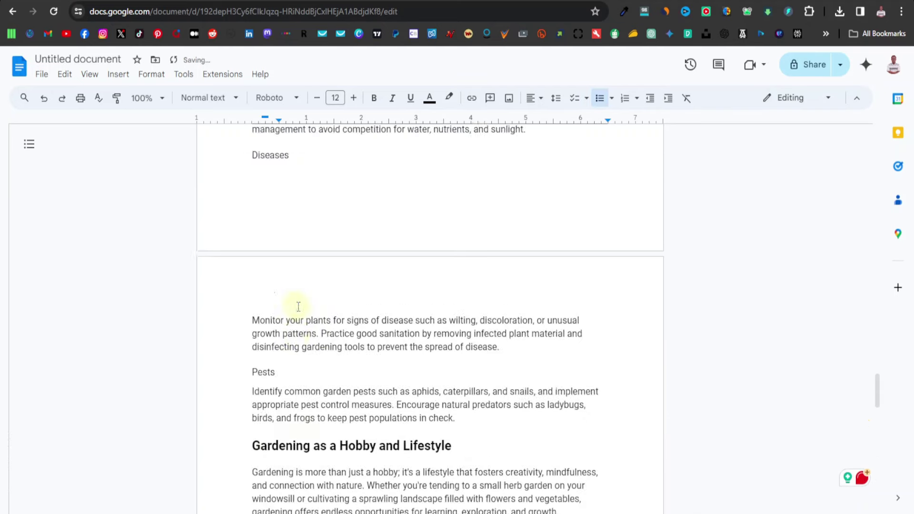
scroll(299, 306, up, 20)
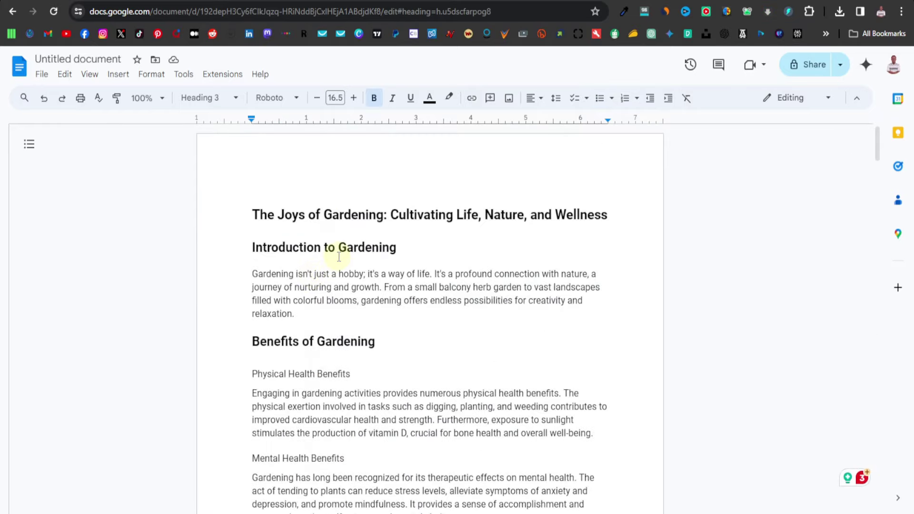
scroll(339, 257, down, 3)
scroll(397, 257, up, 3)
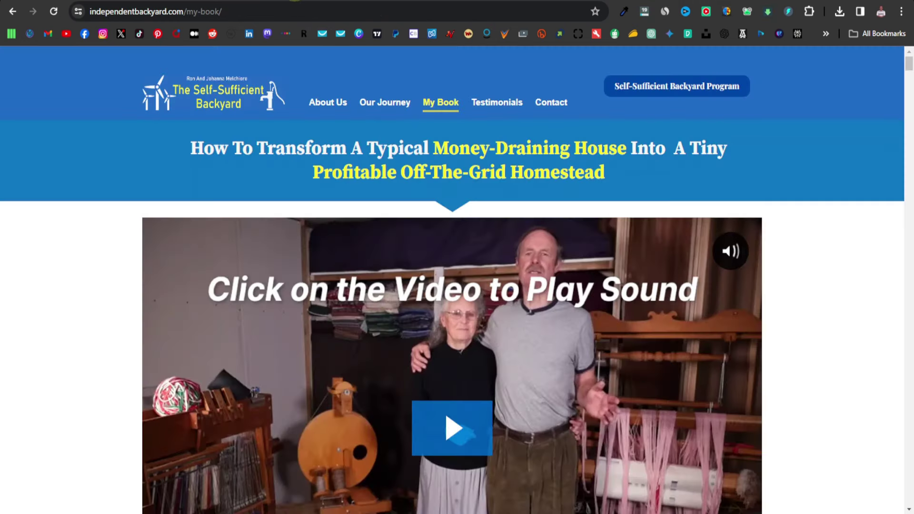
triple_click(401, 148)
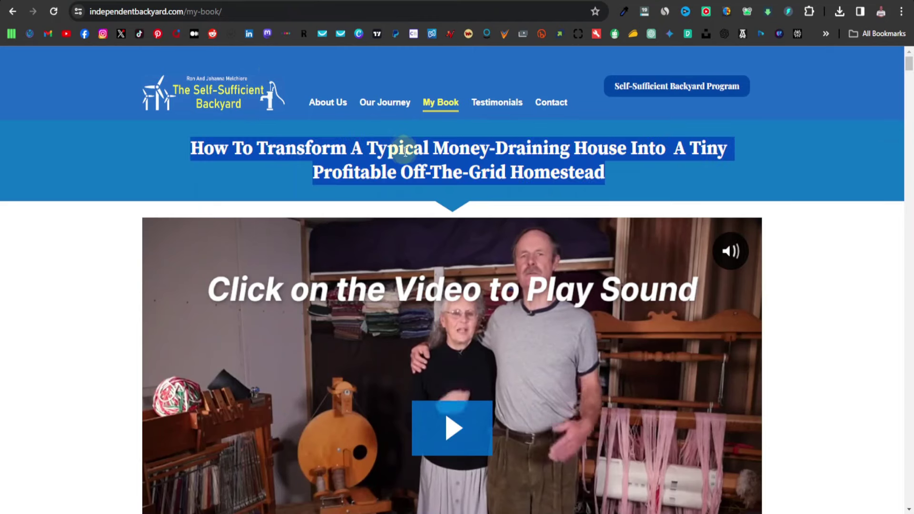
right_click(408, 160)
click(438, 167)
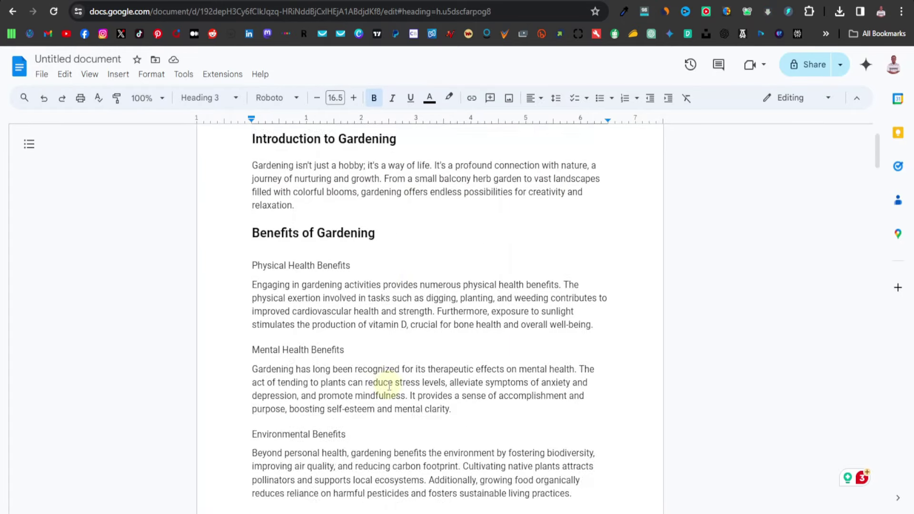
Back in the Google Docs article, add a new line below the Conclusion paragraph and paste the copied headline there
scroll(384, 383, down, 8)
scroll(391, 390, down, 20)
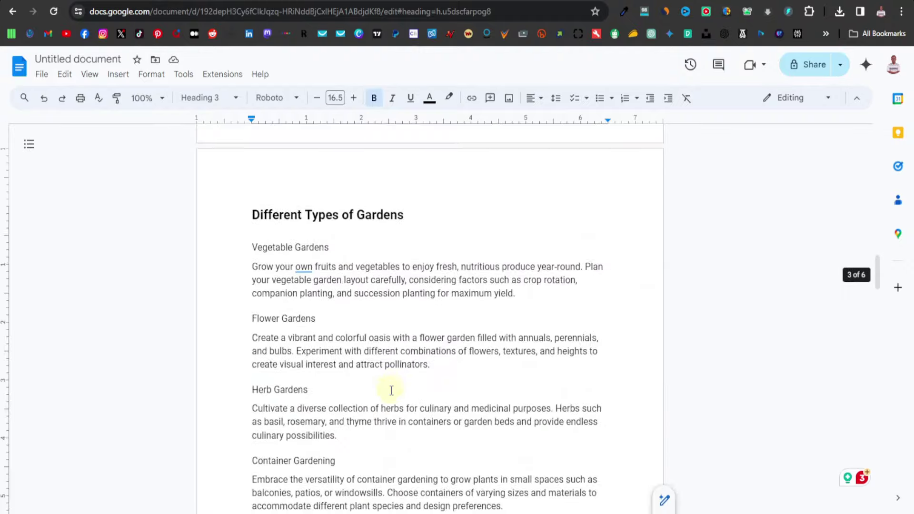
scroll(393, 391, down, 15)
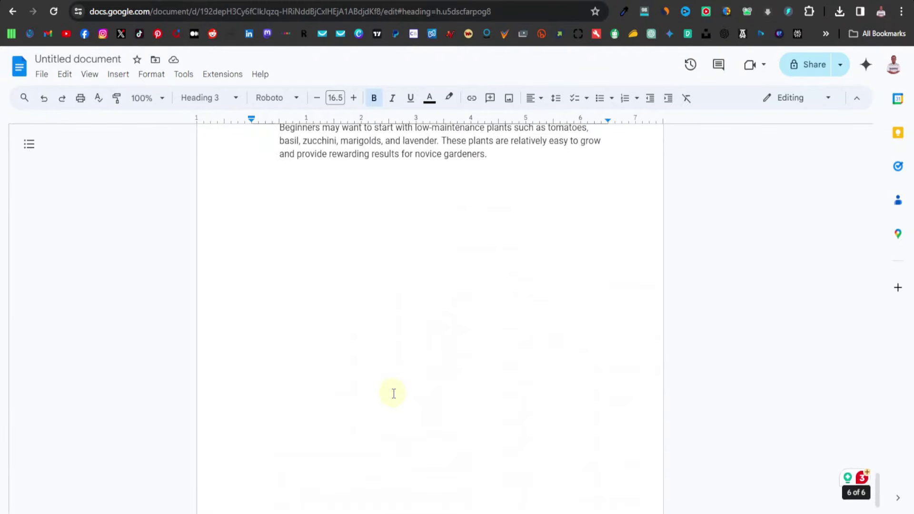
scroll(394, 390, up, 10)
click(479, 305)
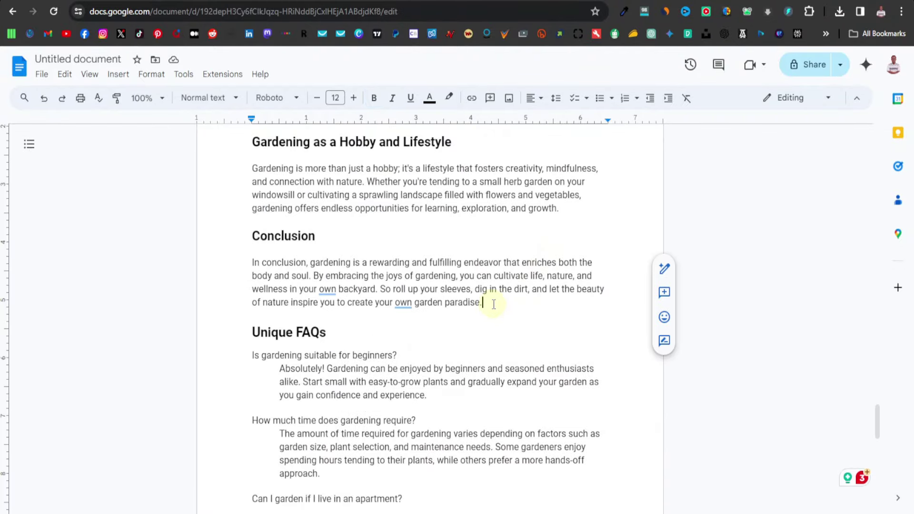
key(Return)
key(Return)
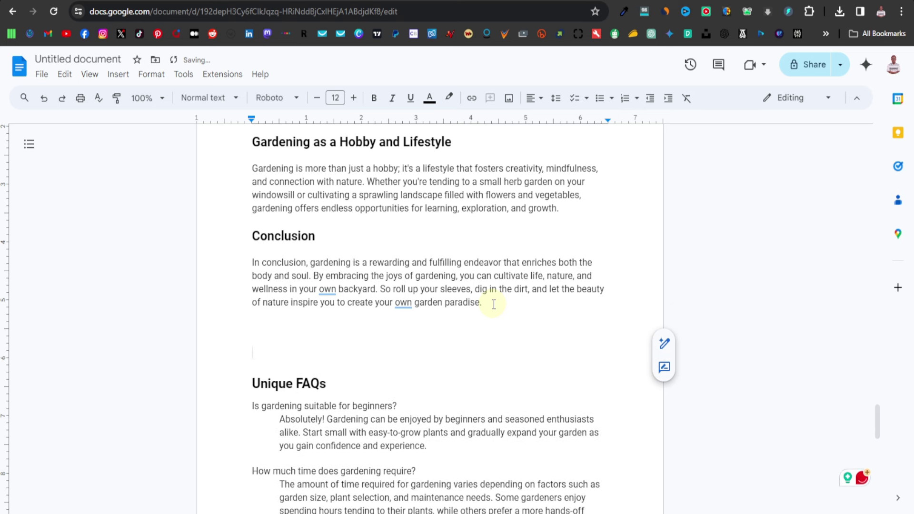
key(BackSpace)
key(ctrl+v)
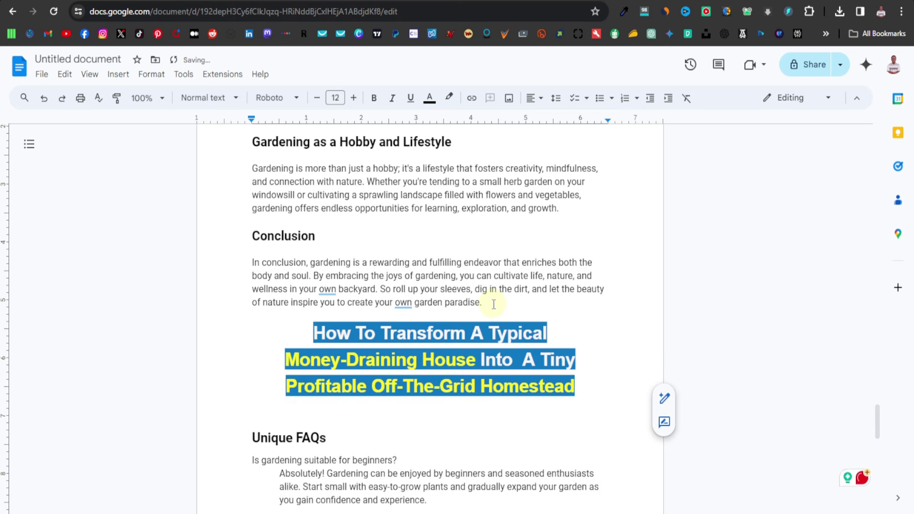
Try to clear the pasted headline's blue background by setting its paragraph background colour to None
click(407, 333)
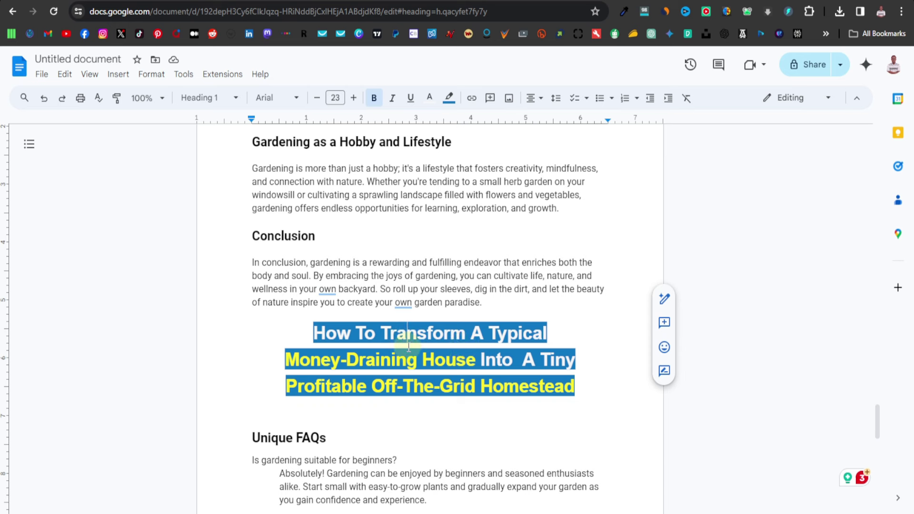
double_click(487, 383)
click(539, 383)
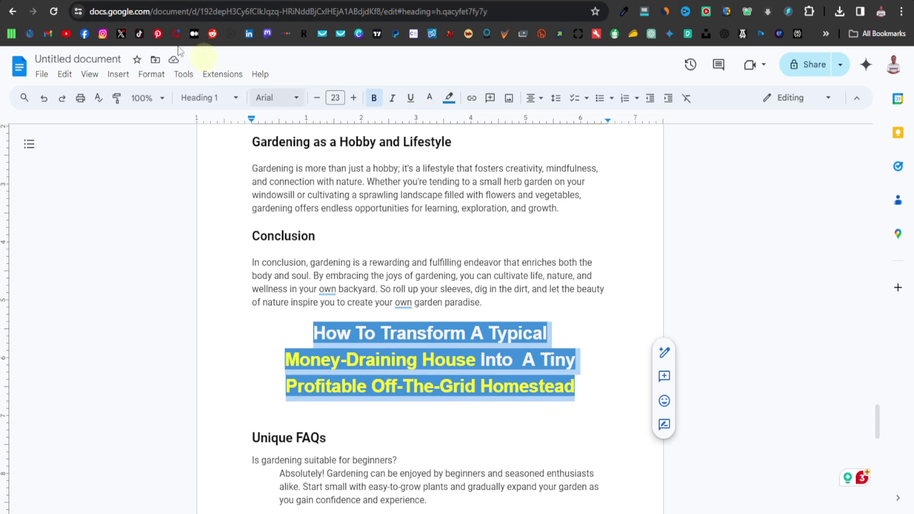
click(153, 76)
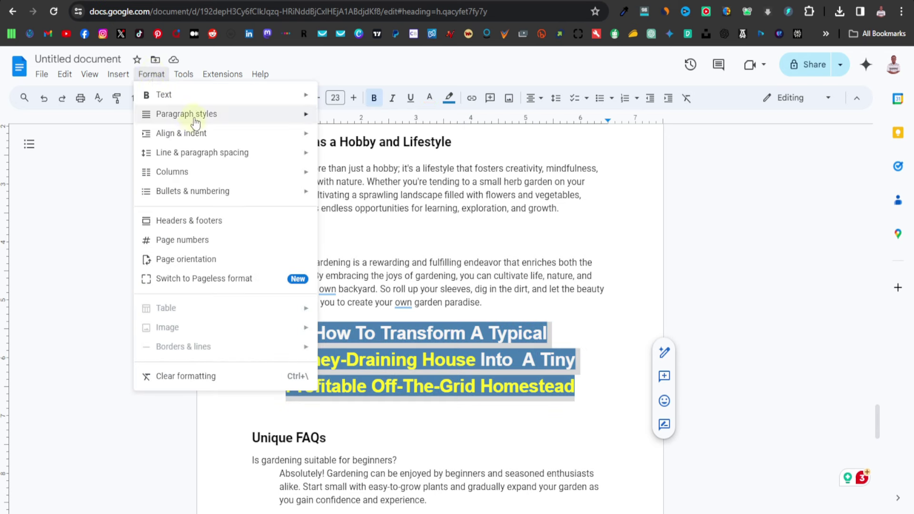
mouse_move(197, 116)
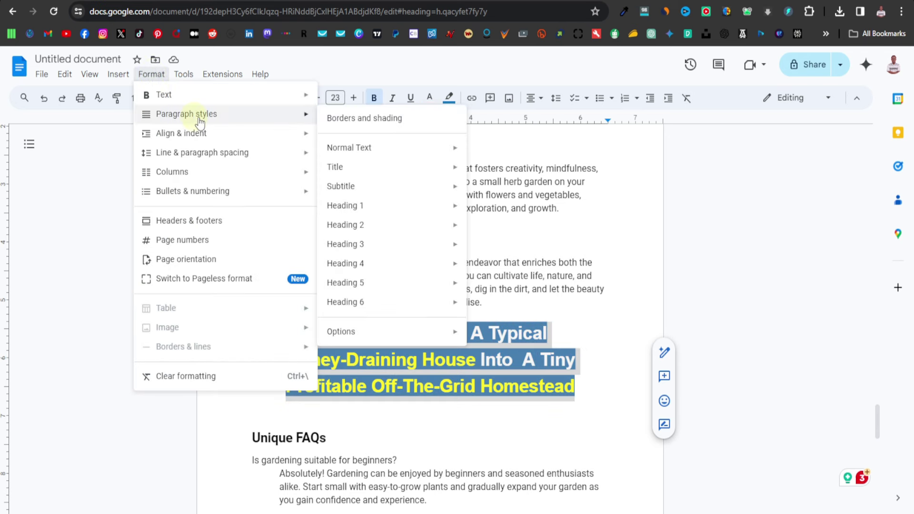
click(371, 120)
click(527, 327)
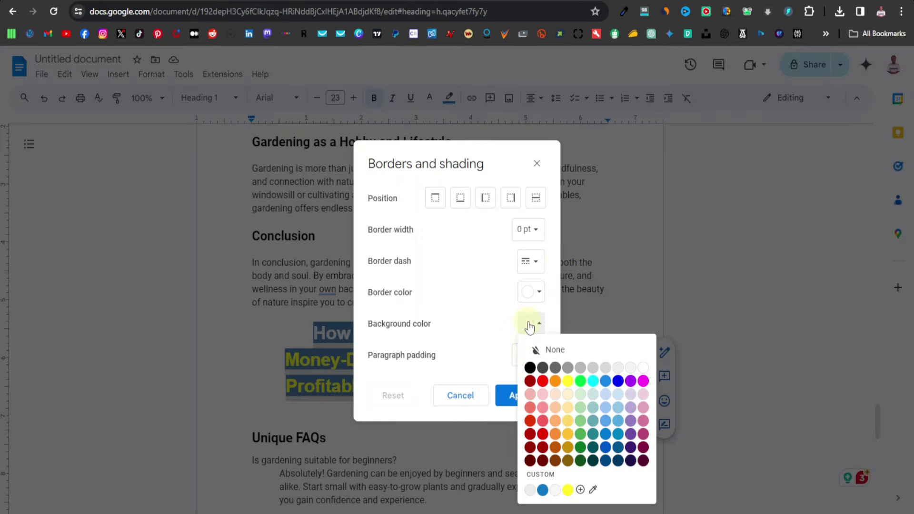
click(547, 350)
click(525, 402)
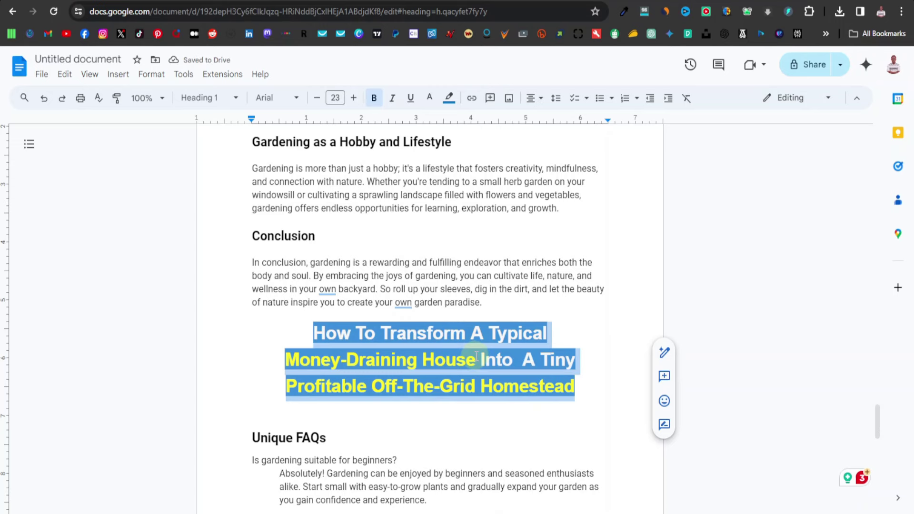
Switch to Notepad, paste the headline there to strip its formatting, and copy the plain text
right_click(293, 507)
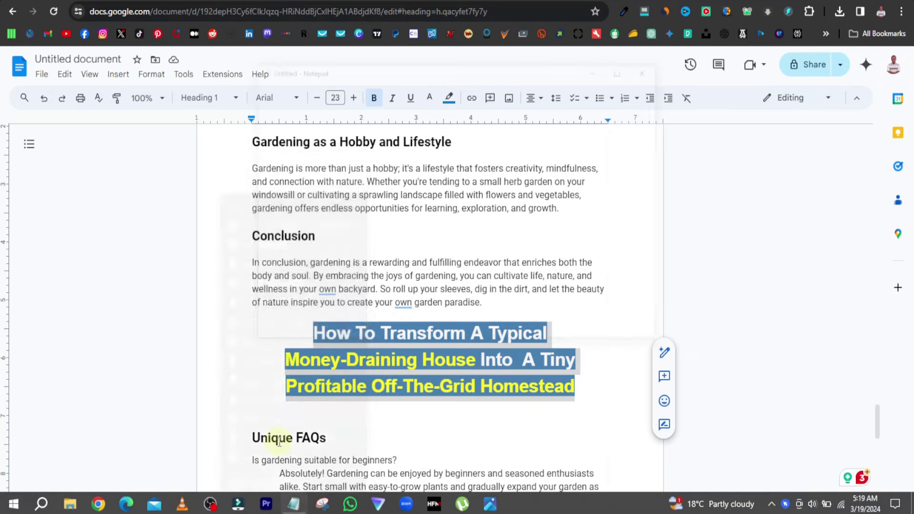
click(280, 439)
right_click(283, 110)
click(358, 161)
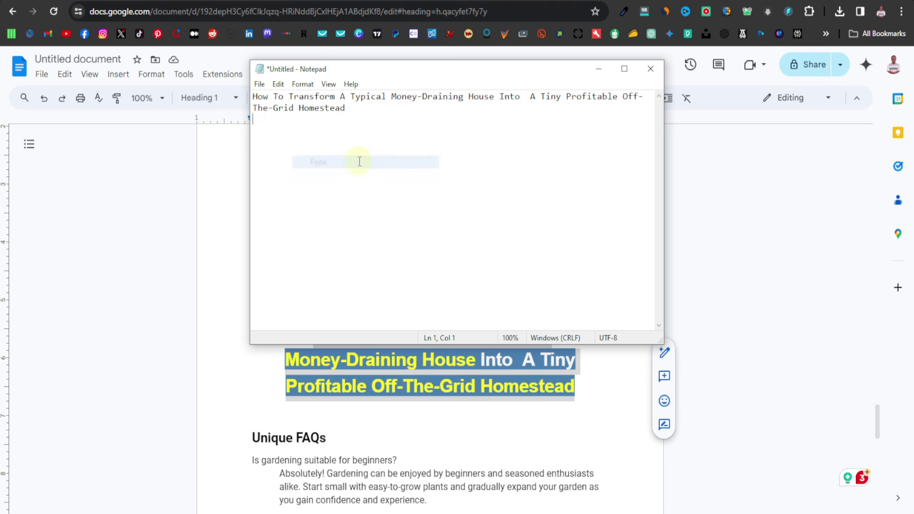
drag(358, 112, 253, 96)
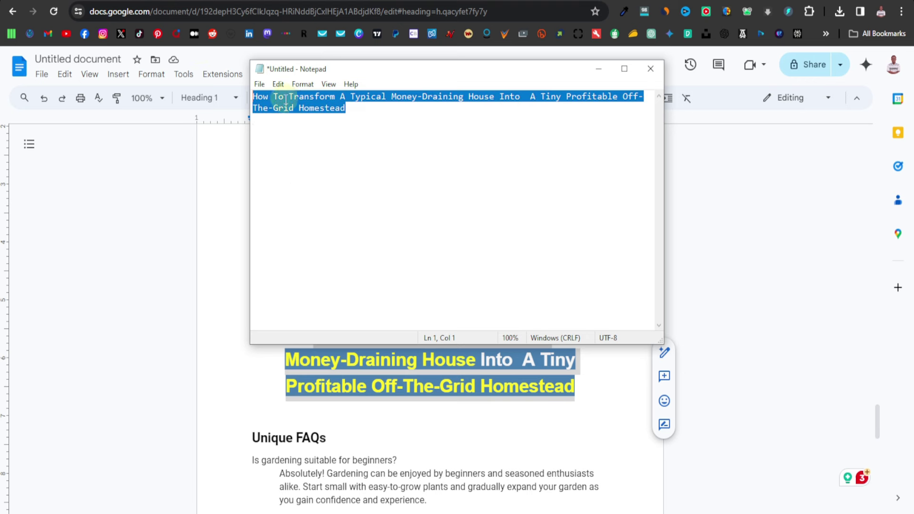
right_click(288, 93)
click(352, 137)
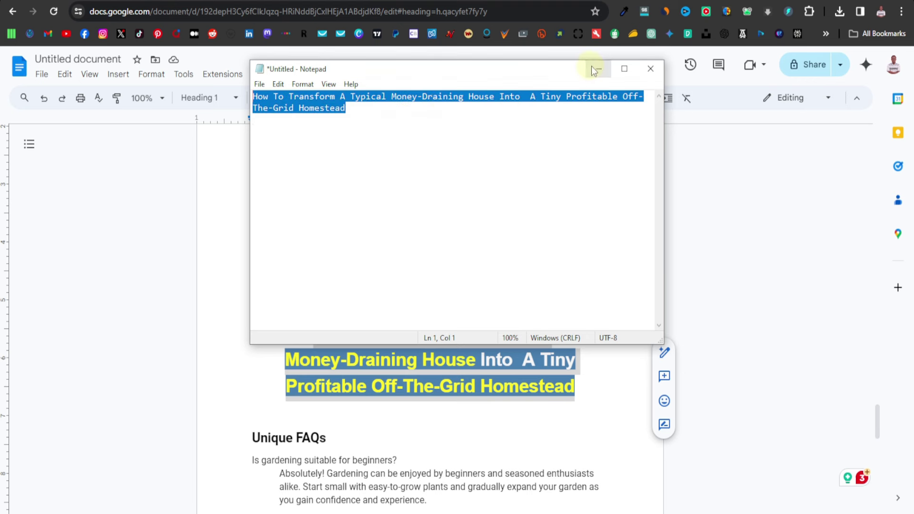
Replace the formatted headline below the Conclusion with the plain-text version in the Google Docs article and make it bold and italic
click(598, 68)
right_click(281, 327)
click(310, 161)
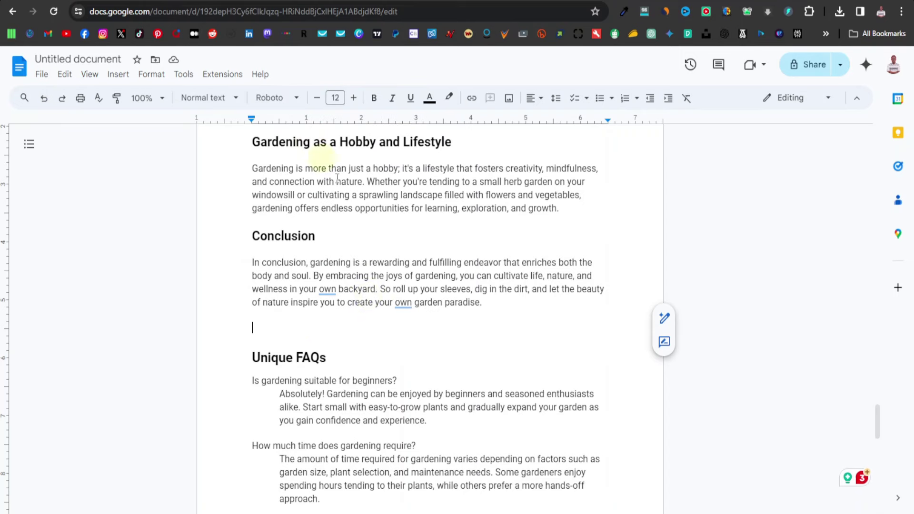
drag(299, 341, 258, 328)
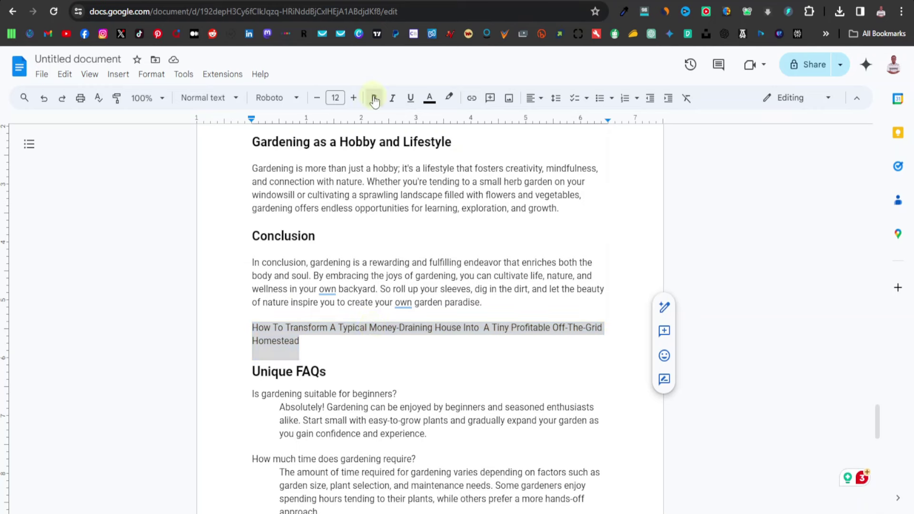
click(373, 98)
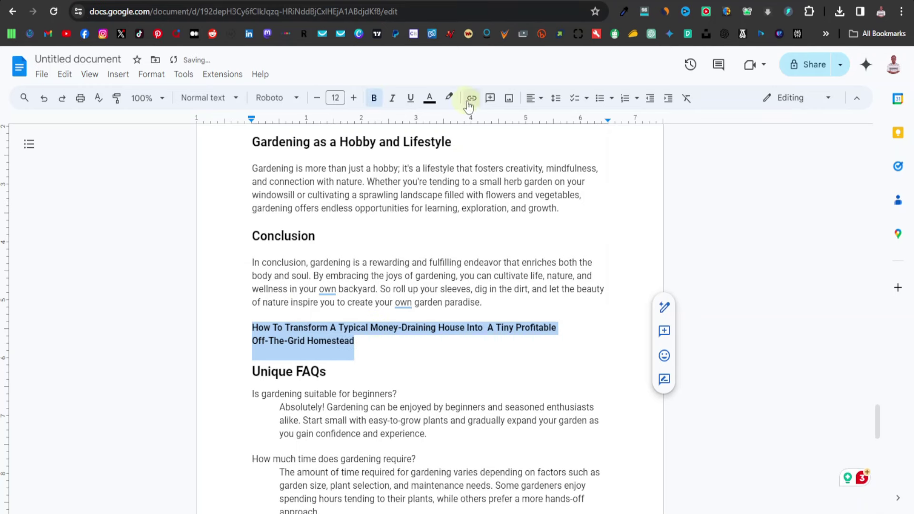
click(392, 98)
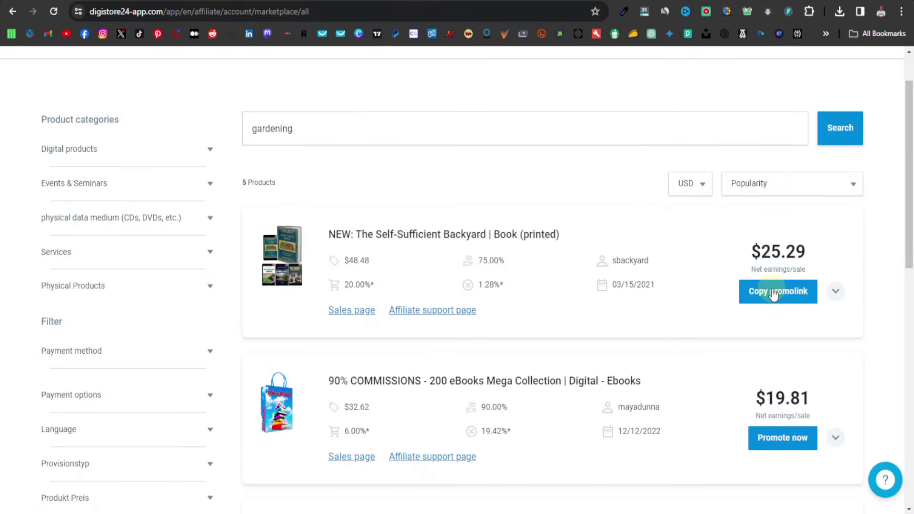
Copy the promolink of The Self-Sufficient Backyard book from the Digistore24 marketplace and apply it as a hyperlink to the headline
click(769, 291)
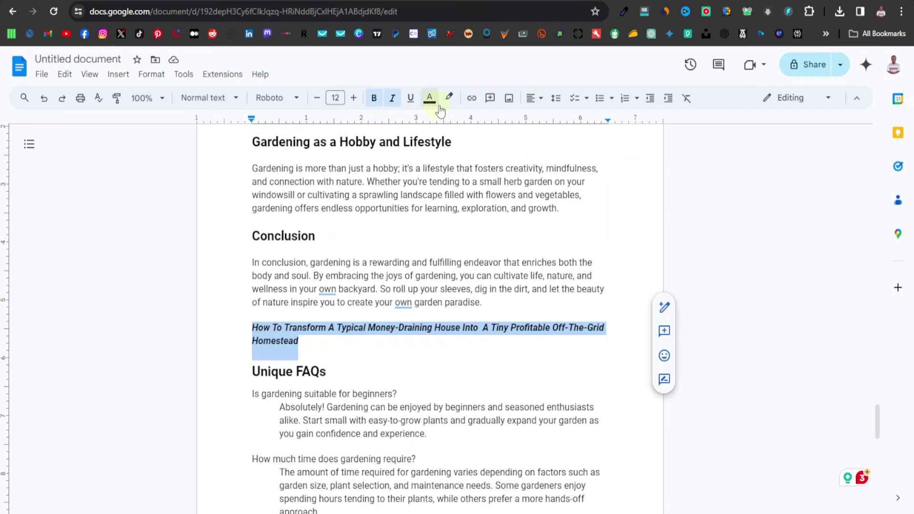
click(471, 98)
right_click(338, 370)
click(381, 230)
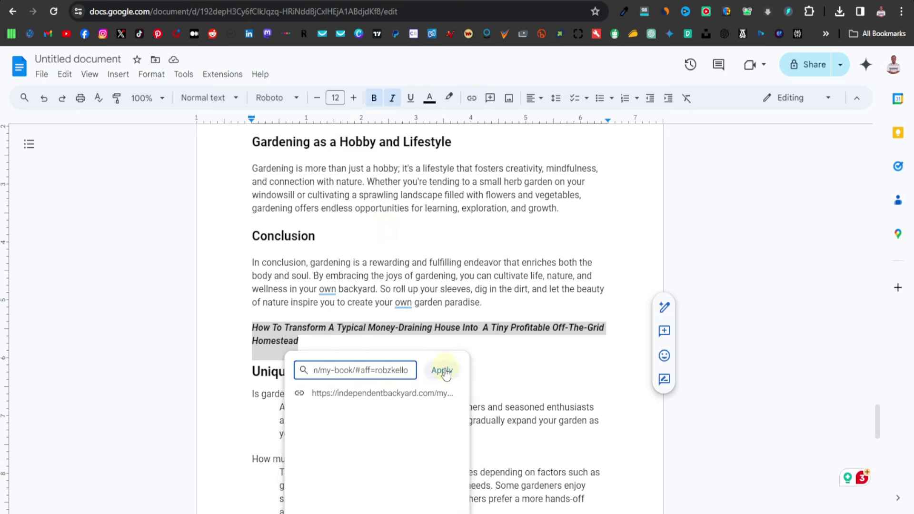
click(442, 371)
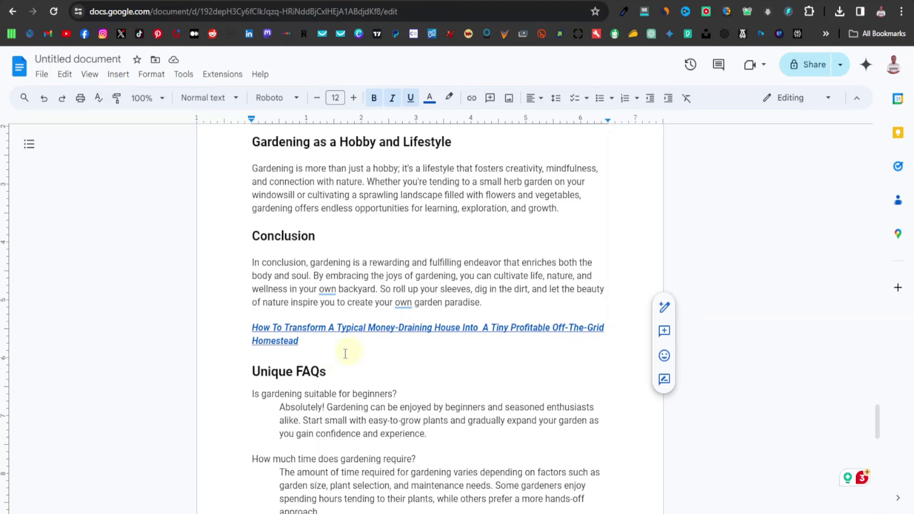
Add two new lines below the linked headline and turn off bold and italic for them
key(Return)
key(Return)
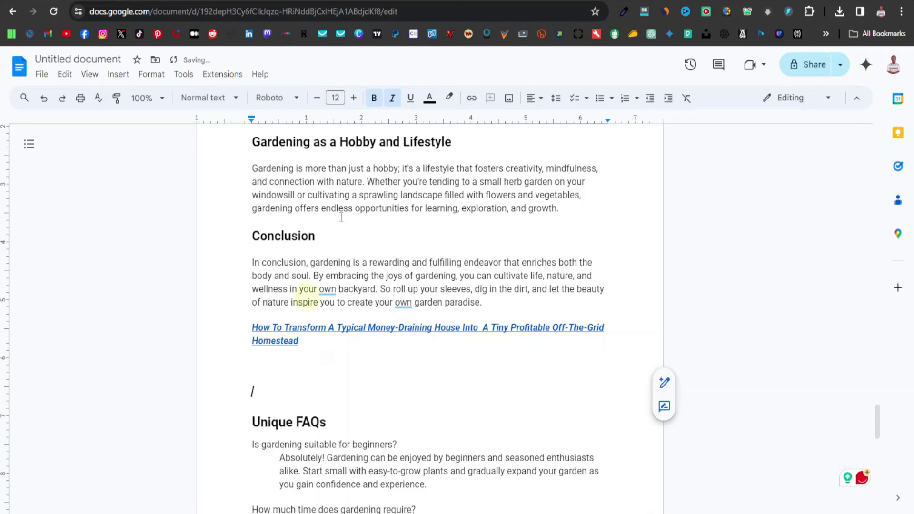
click(375, 99)
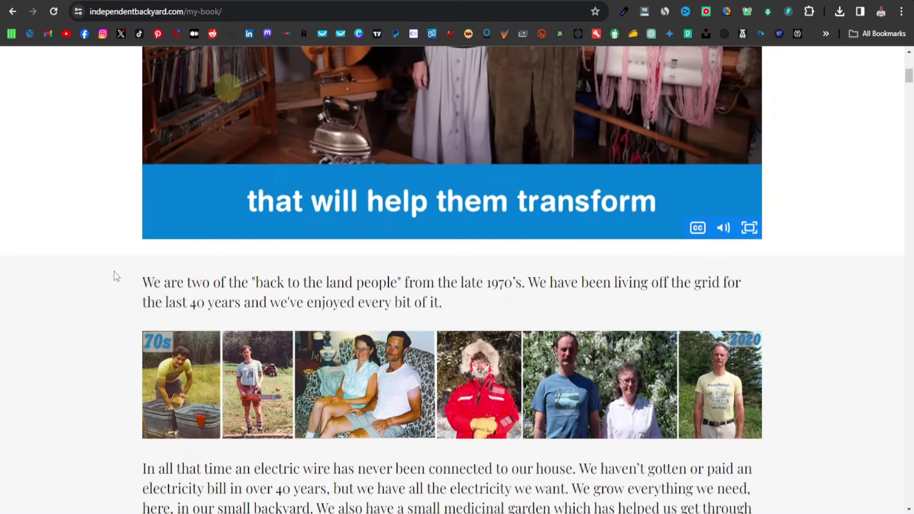
Capture the video frame of the couple on the Self-Sufficient Backyard sales page with the Snipping Tool, leaving out the caption strip
scroll(115, 276, up, 5)
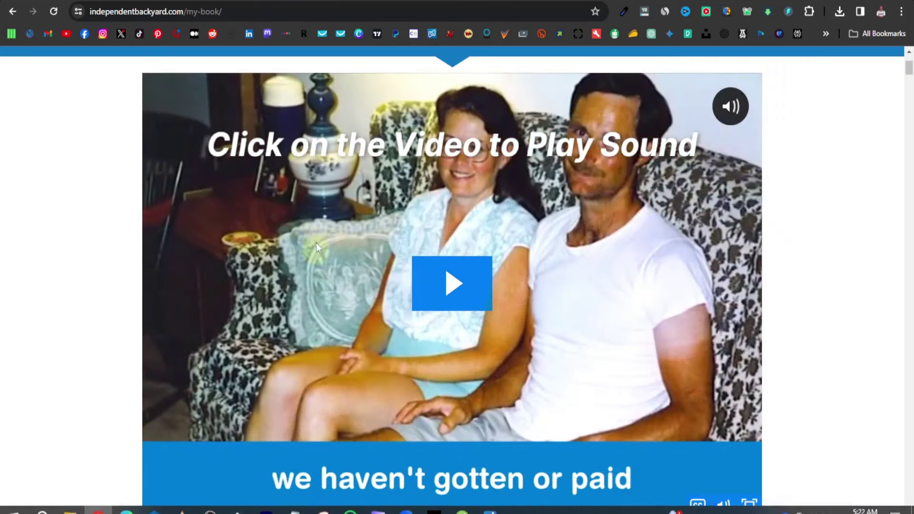
key(ctrl+n)
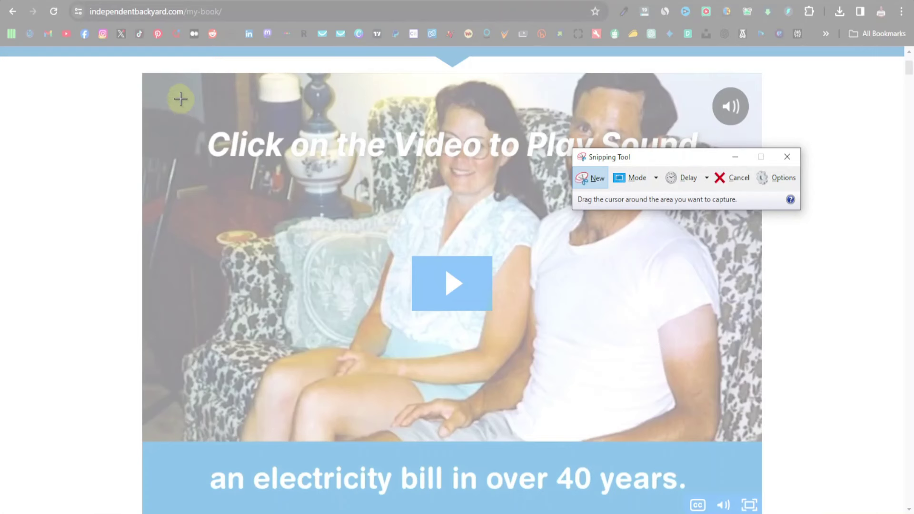
drag(142, 76, 761, 442)
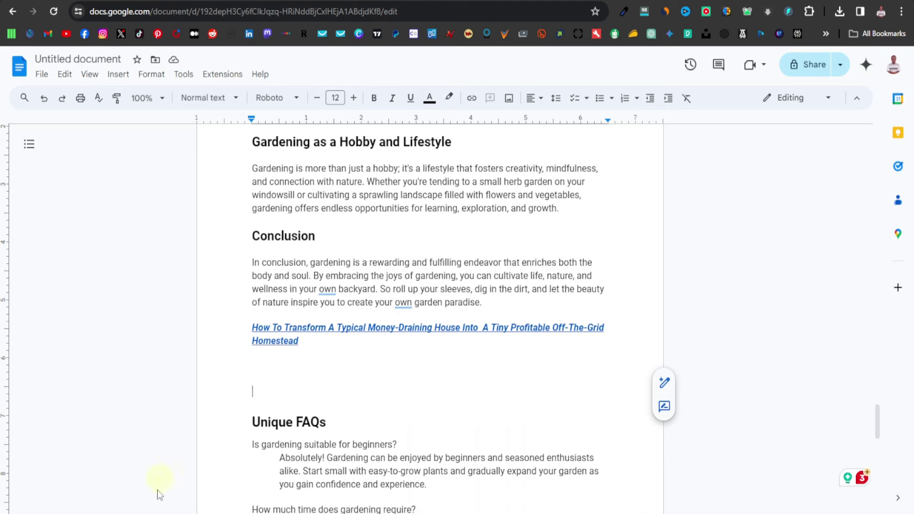
Insert the captured image from the Downloads folder into the Google Docs article below the linked headline
mouse_move(91, 505)
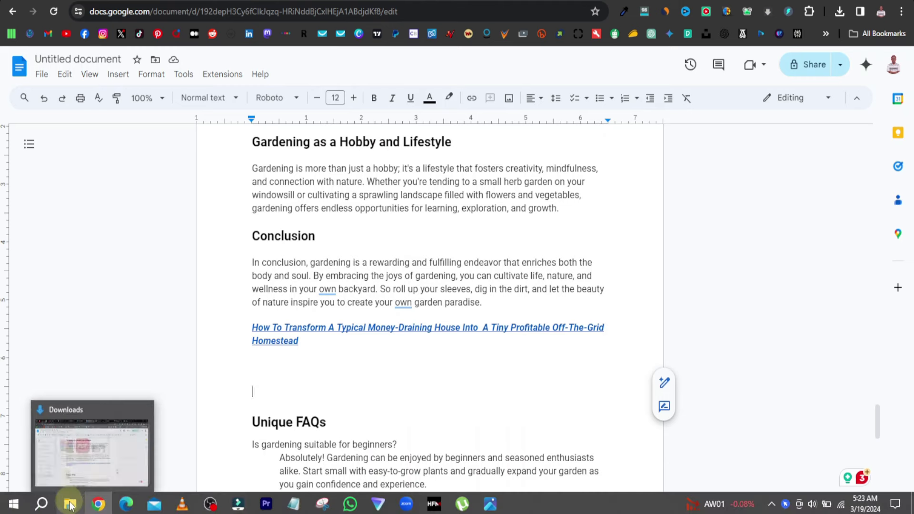
click(90, 443)
drag(466, 274, 223, 376)
drag(485, 150, 749, 159)
drag(760, 276, 276, 384)
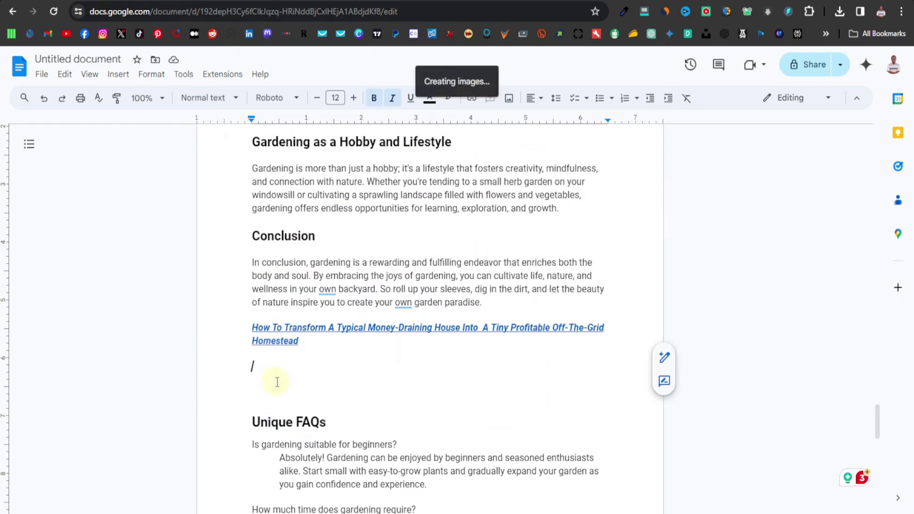
Shrink the inserted couple image proportionally to about 4.2 inches wide
scroll(327, 389, up, 3)
scroll(327, 390, down, 5)
click(607, 418)
drag(608, 417, 550, 381)
drag(550, 446, 481, 406)
Add the caption "Click the video above to watch how this couple transformed their backyard into a profitable homestead." below the image
click(399, 403)
text(C)
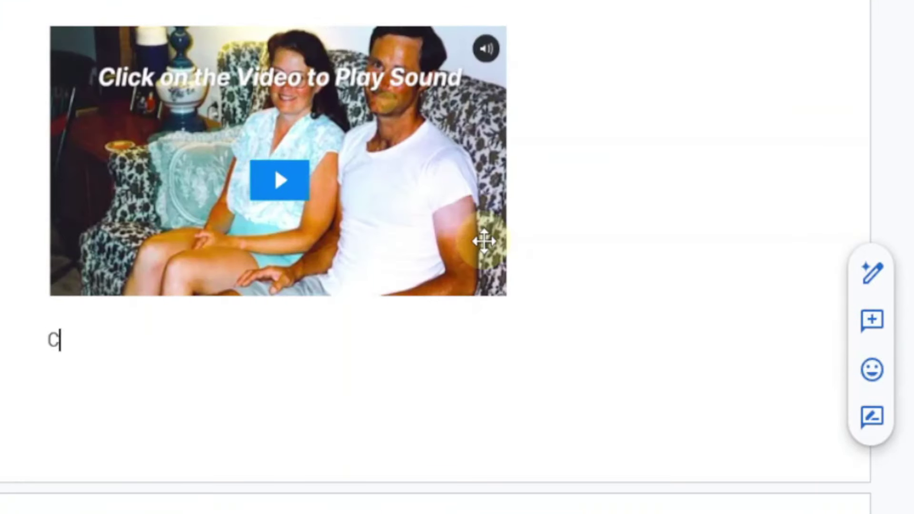
text(lick the video above t)
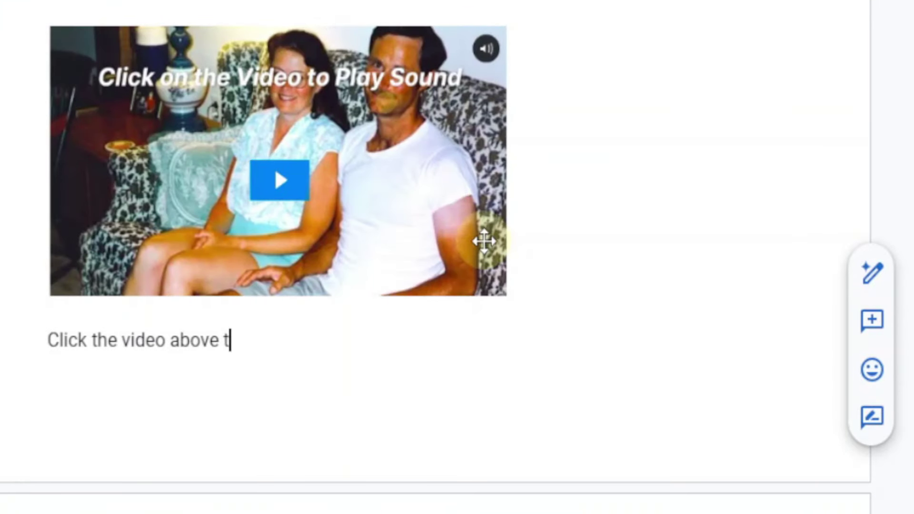
text(o watch how this couple )
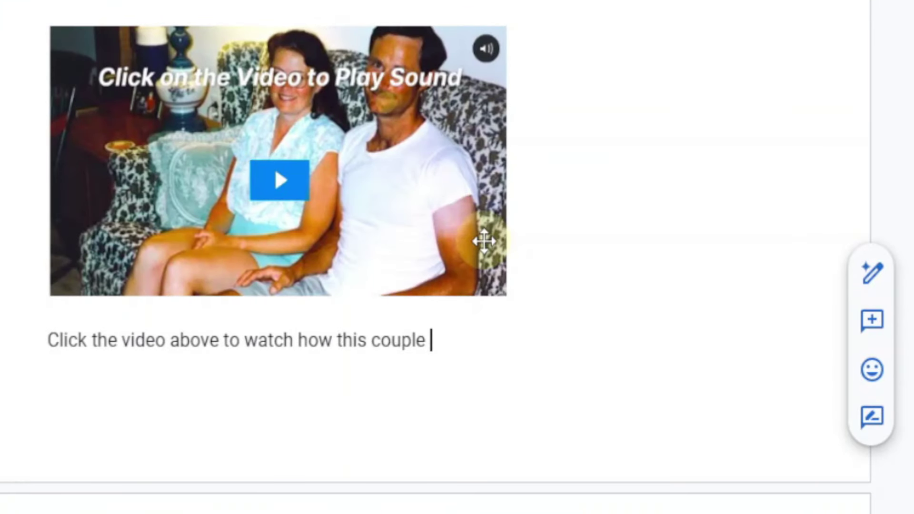
text(transformed their backyard)
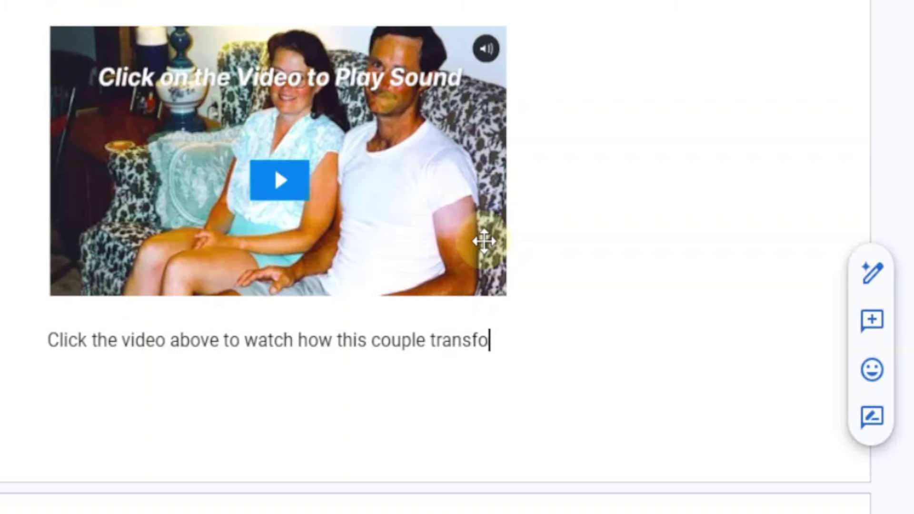
text( into a profitable homestead.)
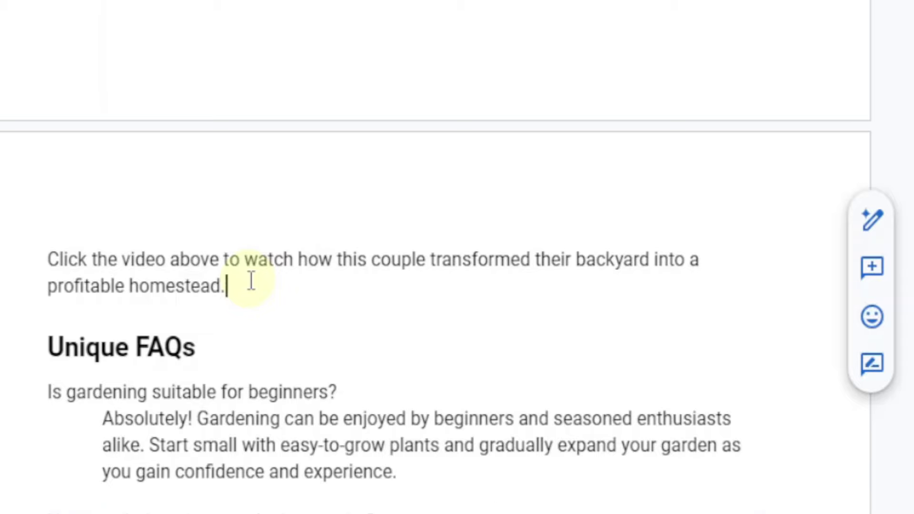
Insert blank lines before the linked headline to move it, the image and the caption together onto the following page
scroll(252, 281, up, 5)
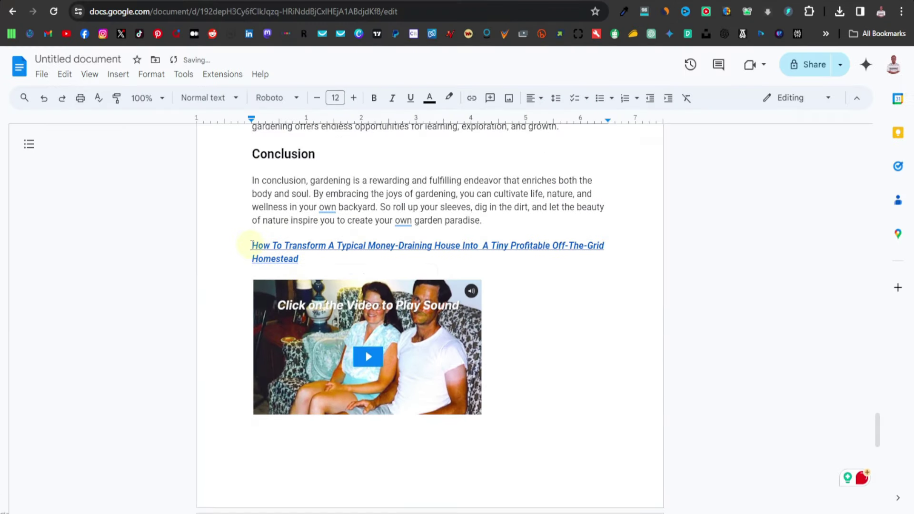
key(Return)
key(Return)
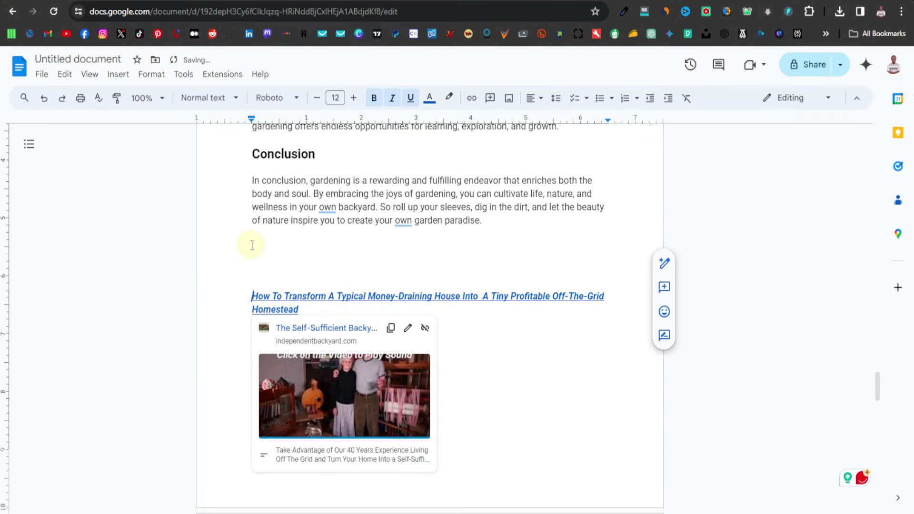
key(Return)
key(Return)
key(Return)
key(Return)
key(Return)
key(Return)
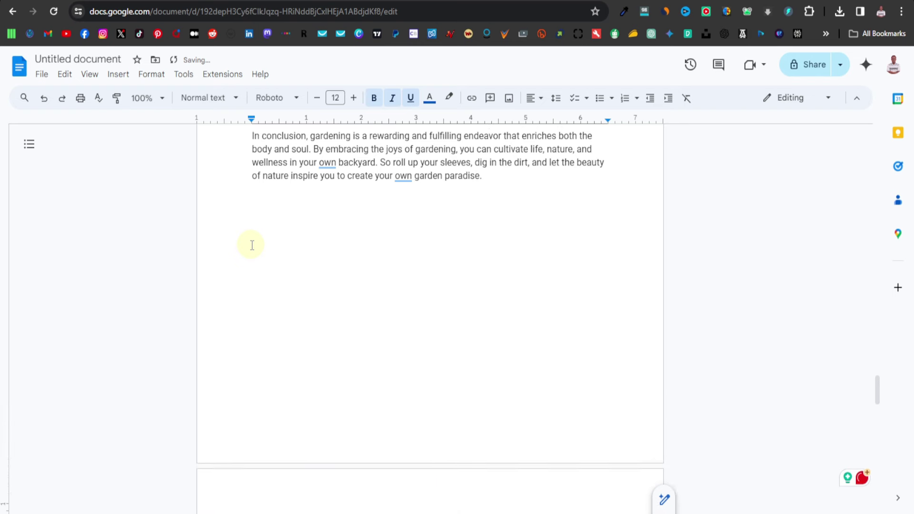
scroll(271, 238, down, 6)
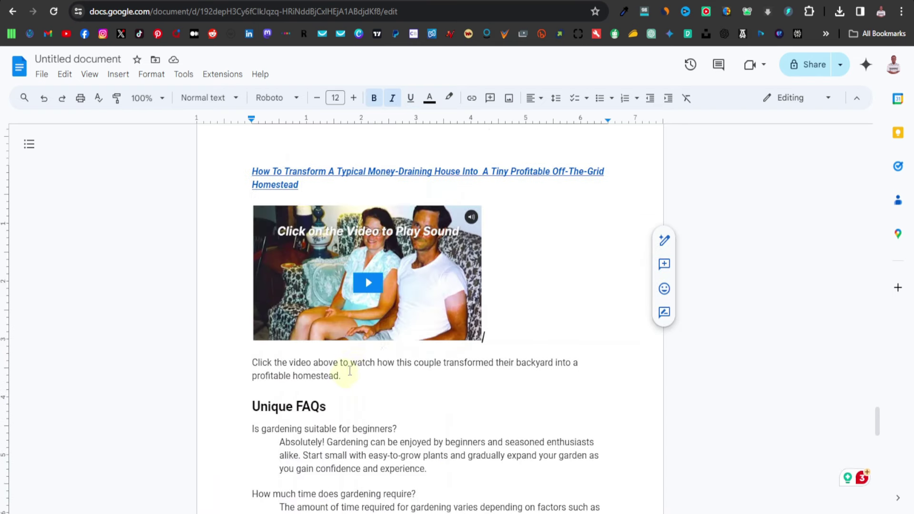
Copy the promolink of The Self-Sufficient Backyard book from the Digistore24 marketplace and apply it as a hyperlink to the couple image
click(373, 280)
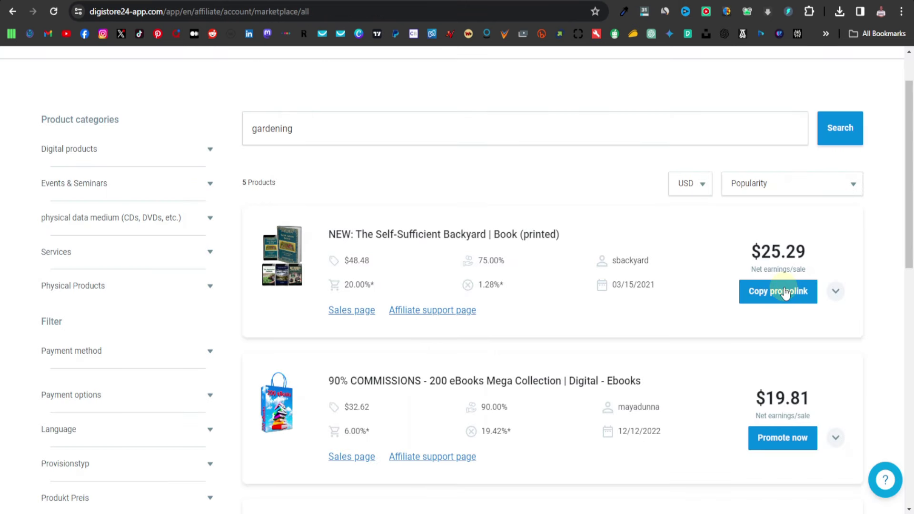
click(785, 291)
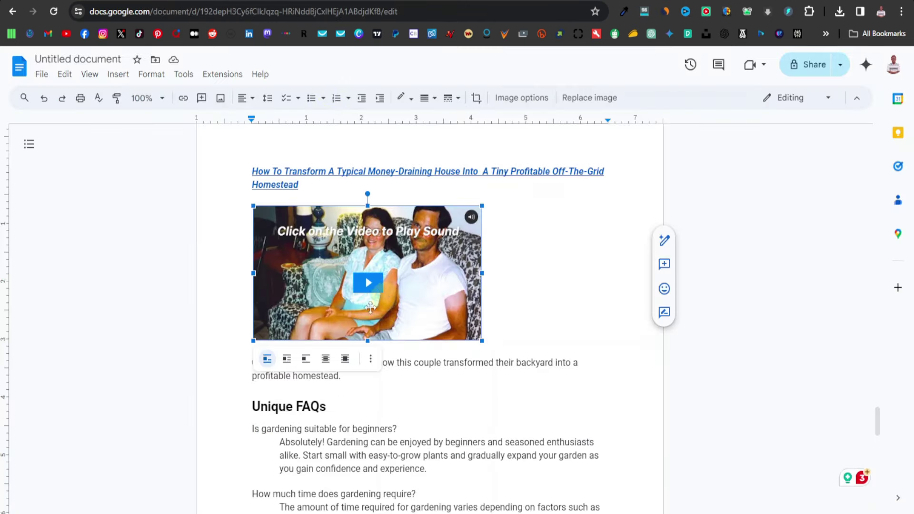
click(184, 99)
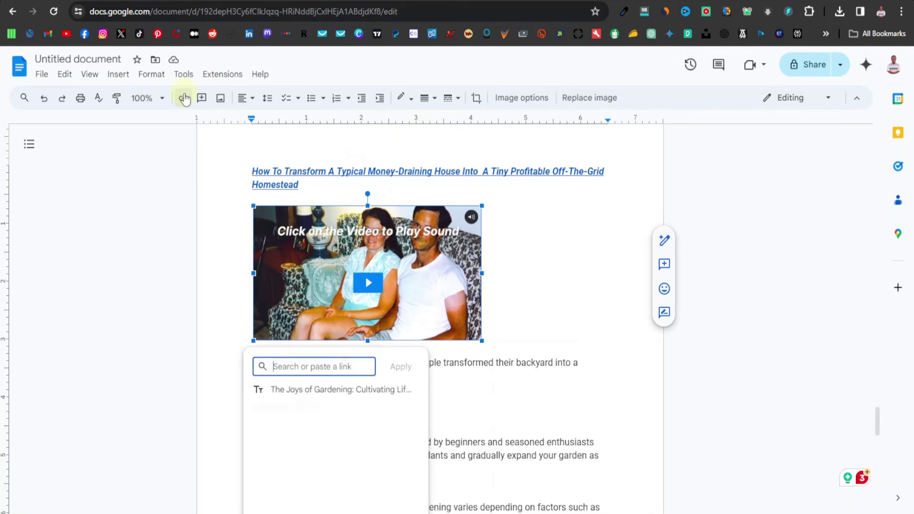
right_click(276, 365)
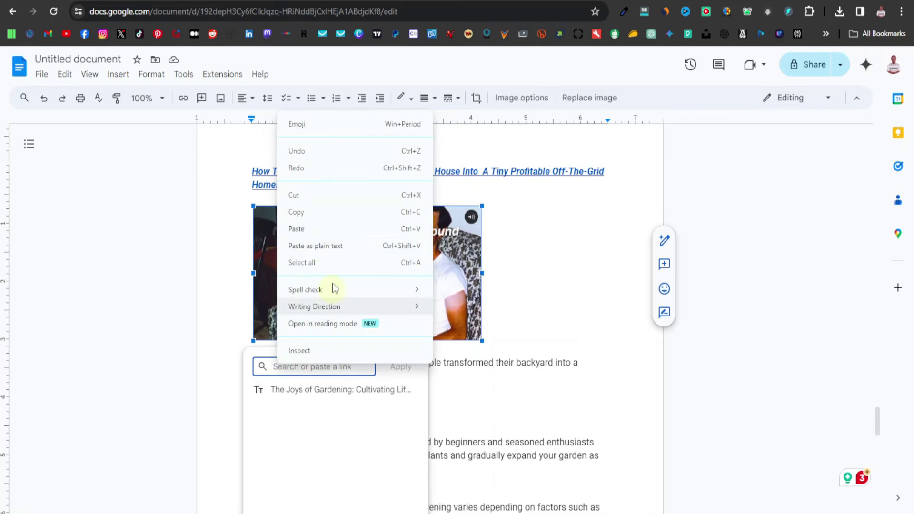
click(310, 228)
click(401, 367)
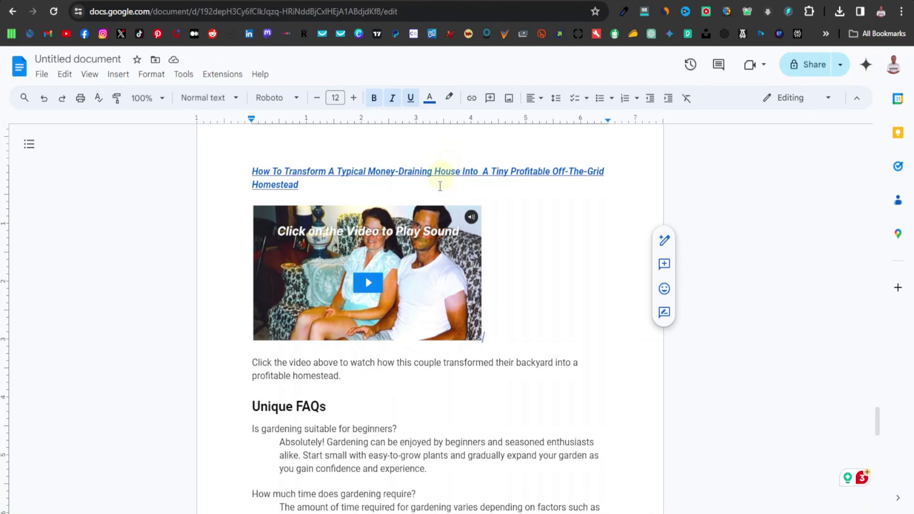
Change the text colour of the caption below the image to red
drag(345, 380, 245, 358)
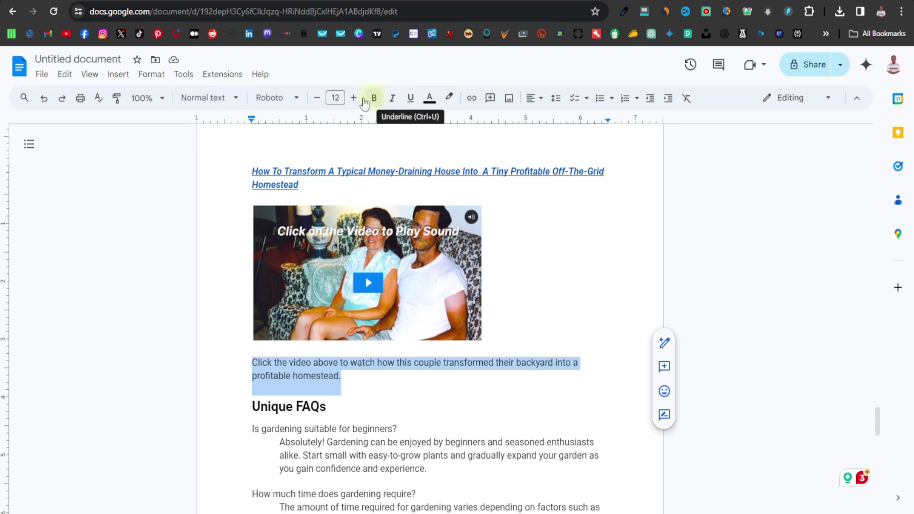
click(429, 98)
click(440, 135)
scroll(454, 342, down, 15)
scroll(453, 342, up, 20)
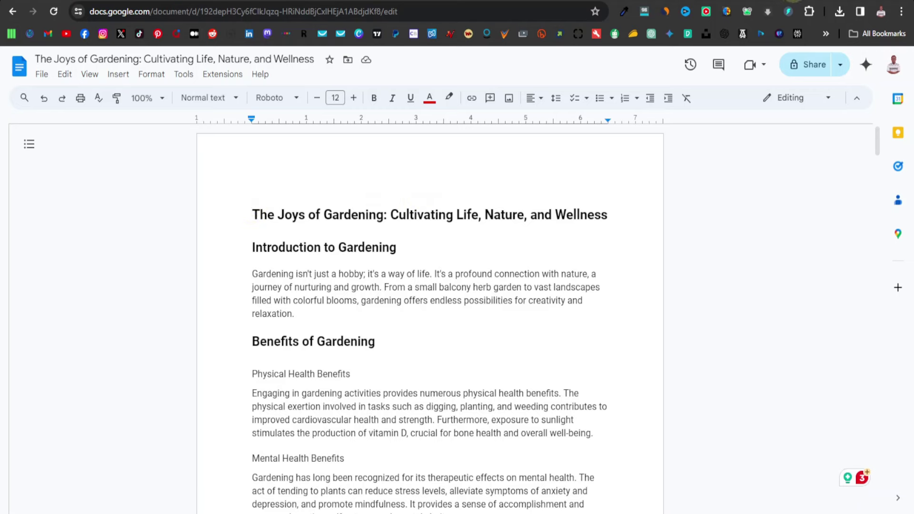
Search Pexels for "gardening" and download the photo of a path through tropical greenhouse plants
key(ctrl+t)
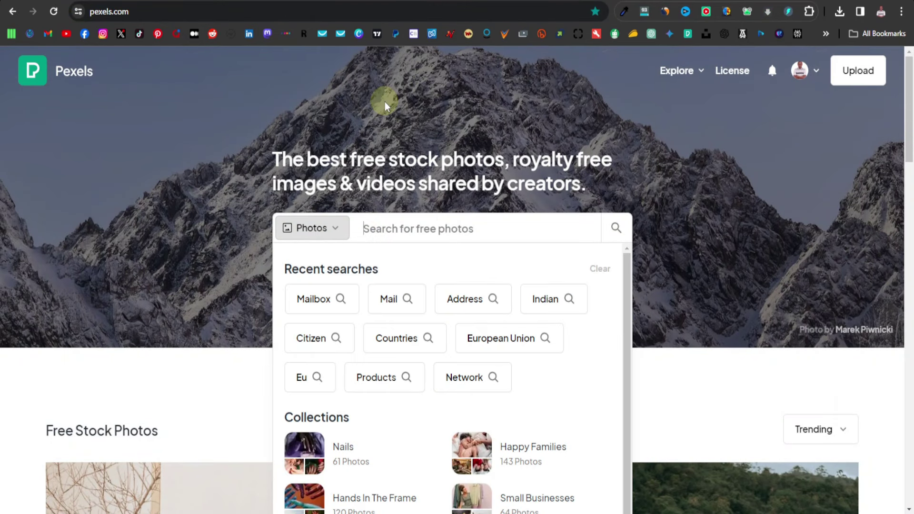
text(gardening)
key(Return)
scroll(397, 246, down, 5)
scroll(398, 245, down, 15)
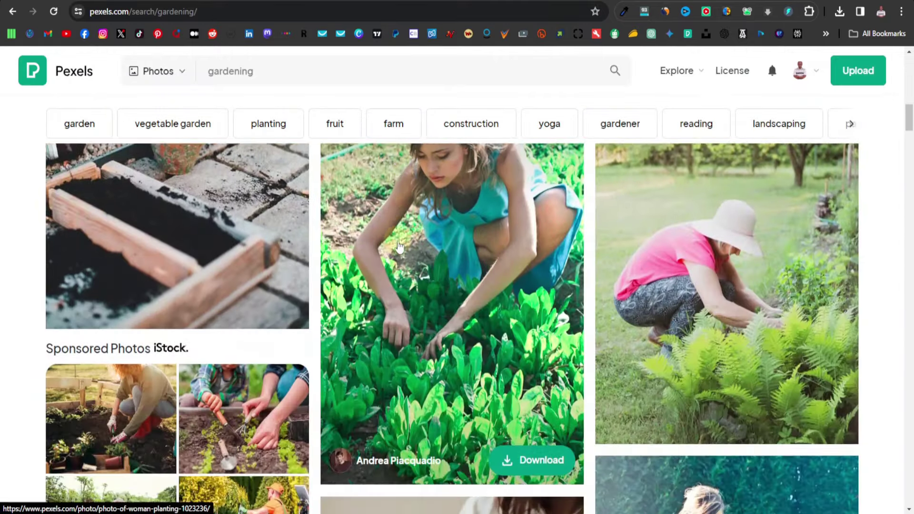
scroll(488, 252, down, 5)
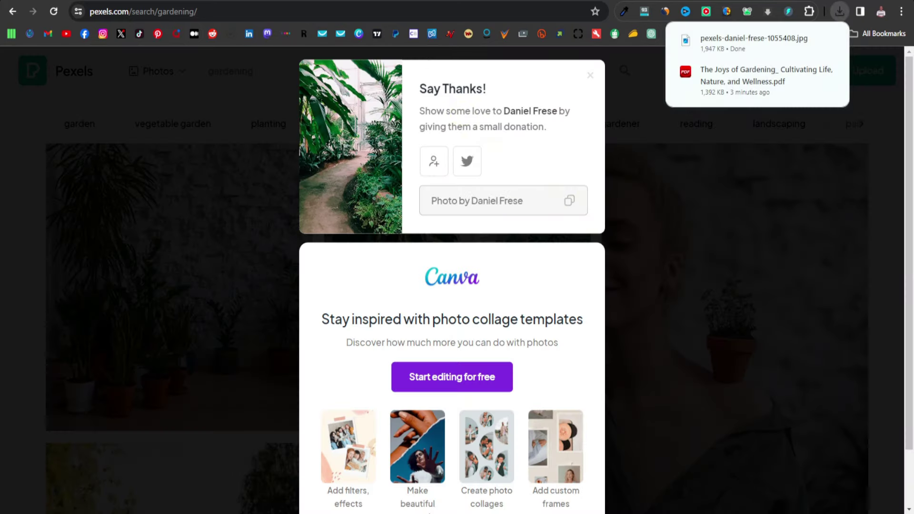
Add a blank line above the article title in Google Docs and insert the downloaded greenhouse path photo there
key(ctrl+Tab)
click(252, 212)
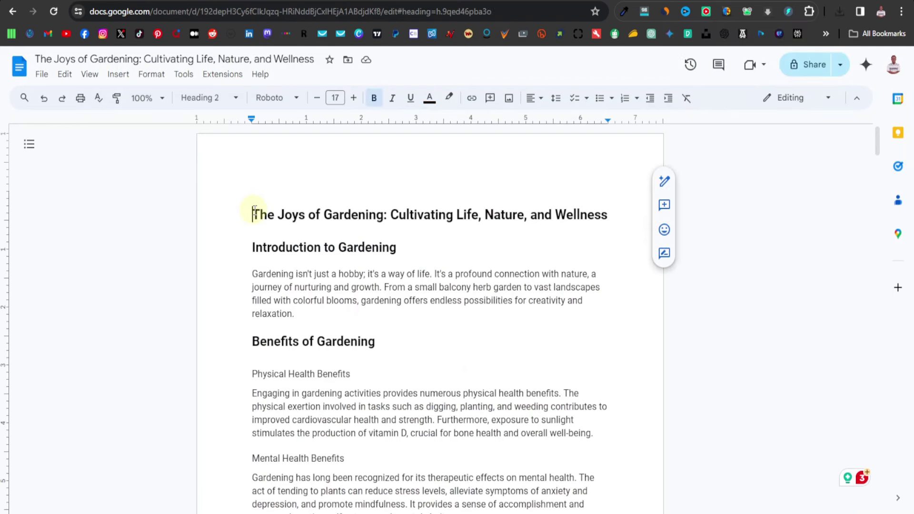
key(Return)
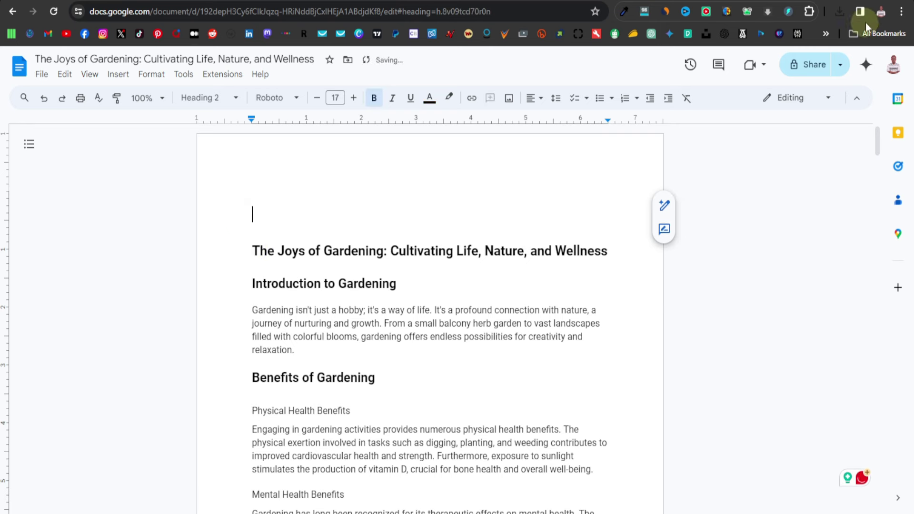
click(838, 14)
drag(735, 71, 323, 236)
scroll(331, 242, down, 2)
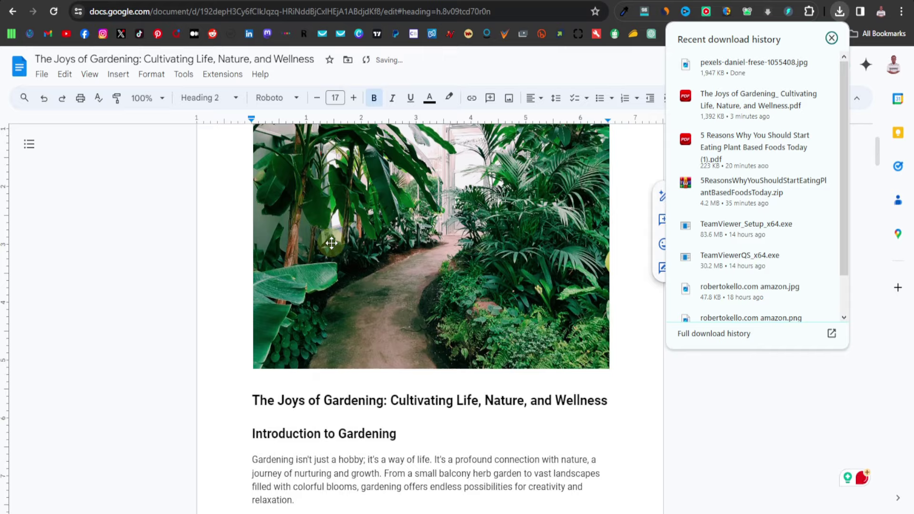
click(331, 242)
Review the whole gardening article from the cover photo down to the promotional section and the FAQs
scroll(331, 243, down, 20)
scroll(331, 242, down, 18)
scroll(332, 240, down, 8)
scroll(332, 242, up, 20)
scroll(327, 251, down, 20)
scroll(323, 252, down, 11)
scroll(320, 251, up, 3)
scroll(320, 250, down, 6)
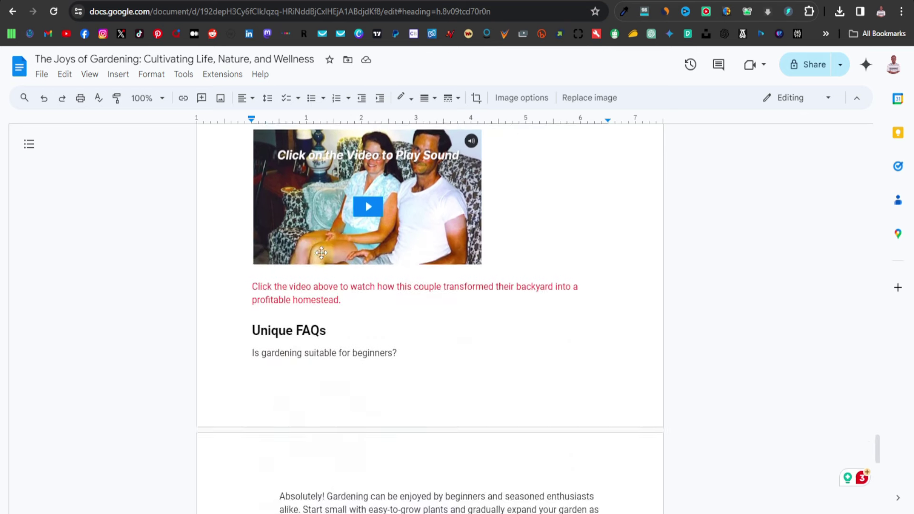
Download the gardening article as a PDF document
scroll(321, 252, up, 3)
click(41, 74)
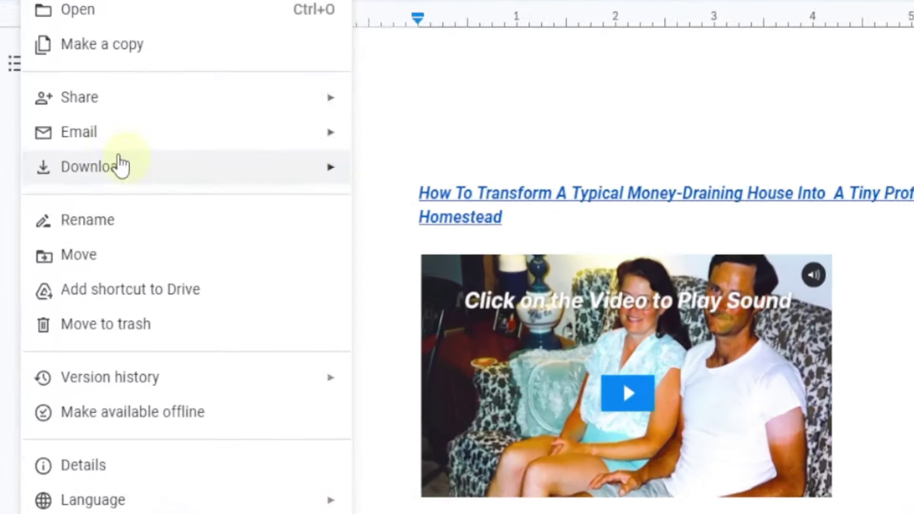
mouse_move(122, 165)
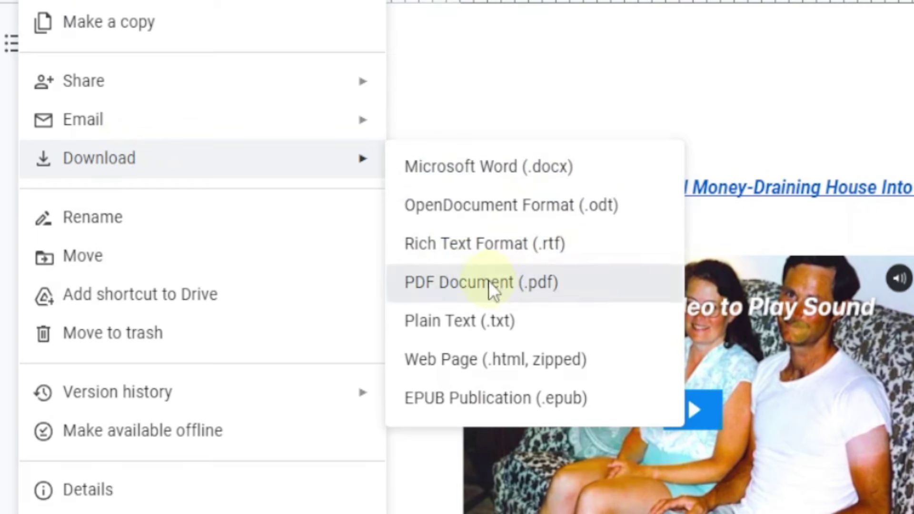
click(490, 284)
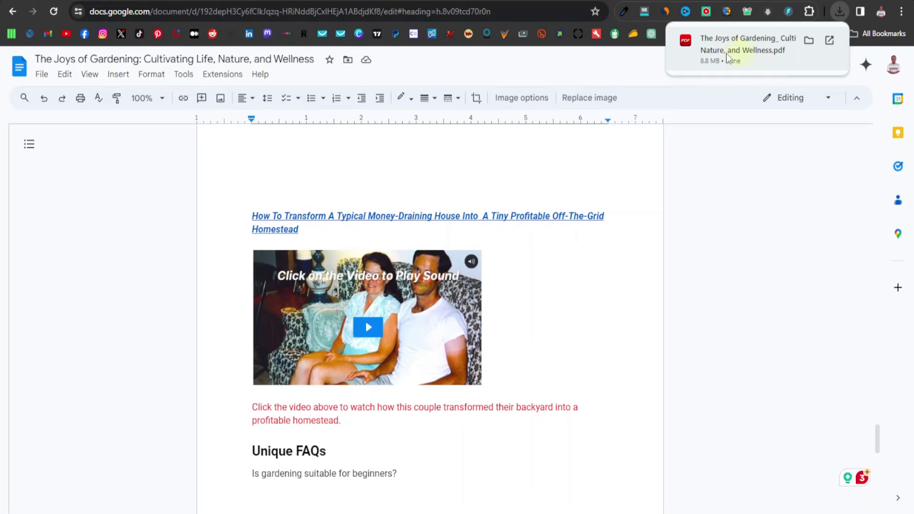
Switch to ChatGPT, start a new chat and look at the AIPRM prompt library
key(ctrl+Tab)
scroll(478, 214, up, 5)
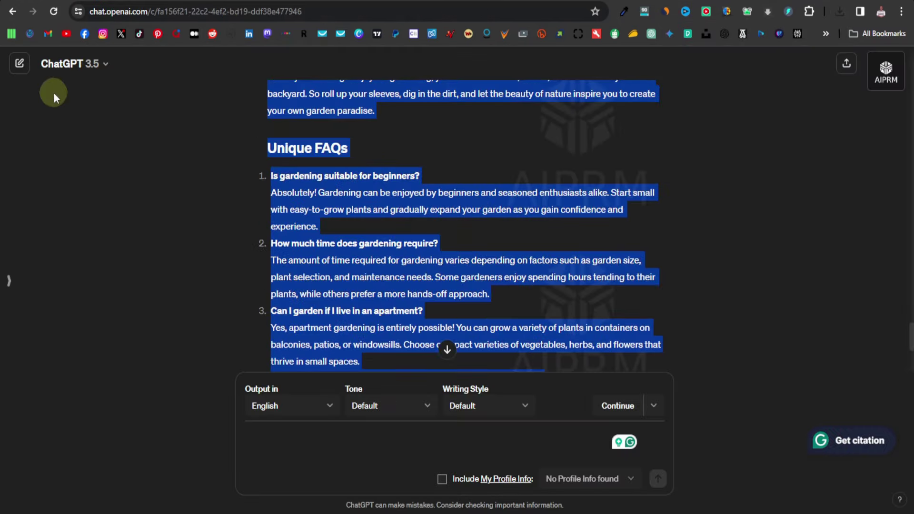
click(20, 63)
drag(391, 138, 524, 134)
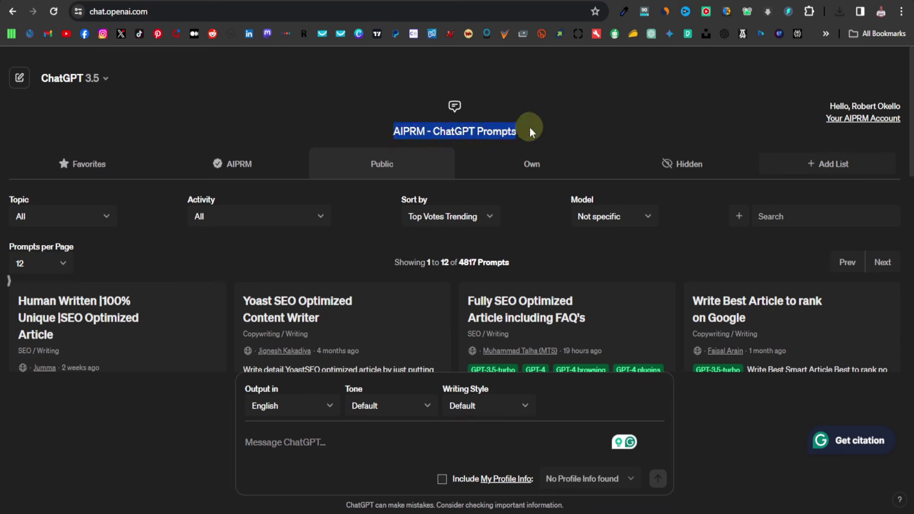
click(532, 126)
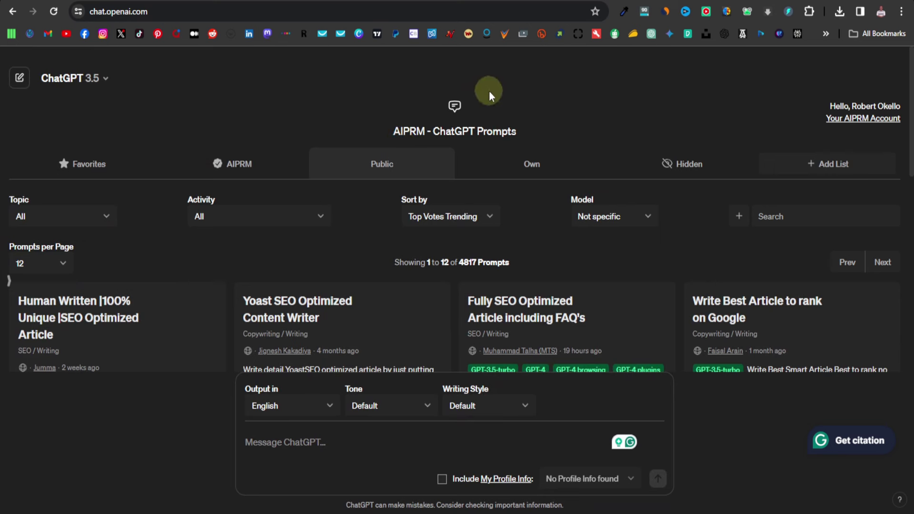
Open the blog's article on ChatGPT Chrome Extensions from its AI Tools section and examine the list of best extensions
key(ctrl+Tab)
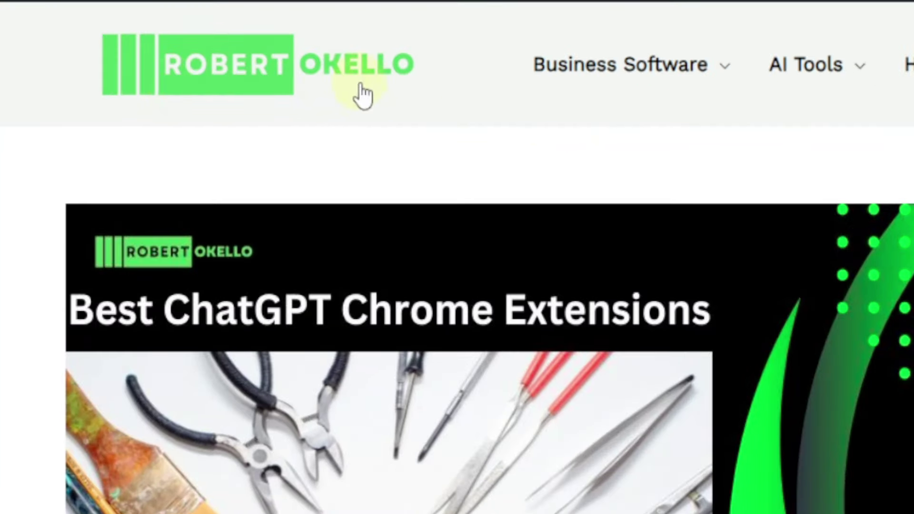
mouse_move(228, 74)
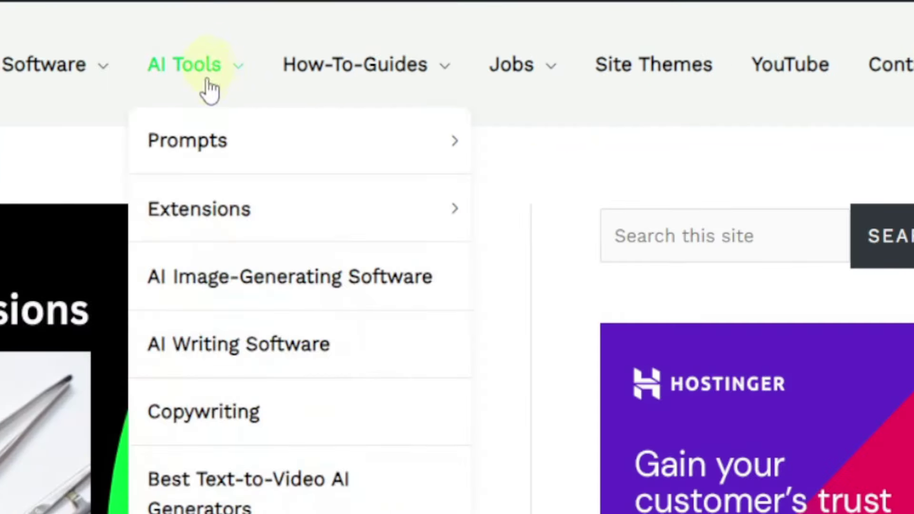
mouse_move(220, 214)
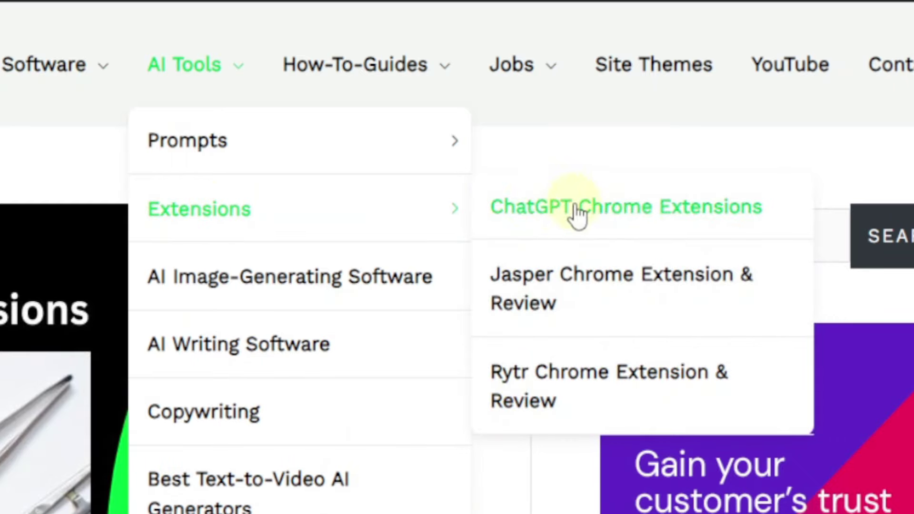
click(649, 217)
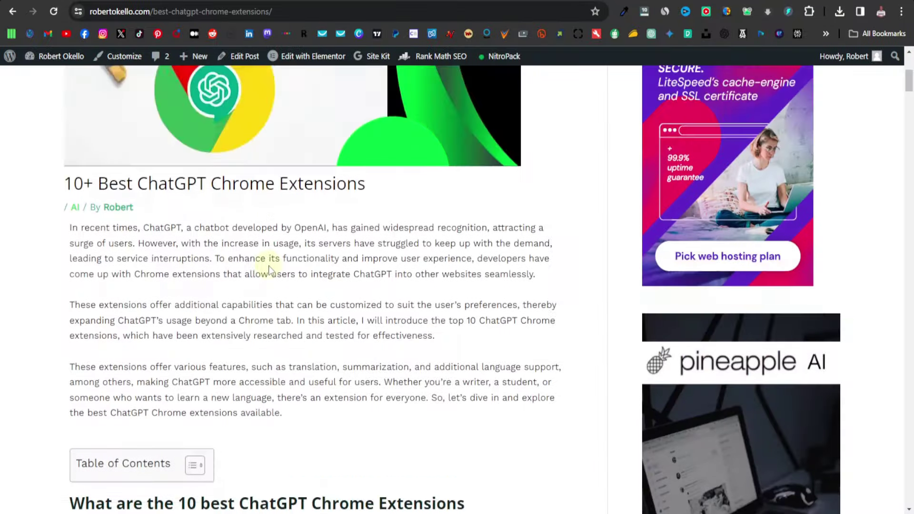
scroll(257, 261, down, 5)
scroll(201, 252, up, 8)
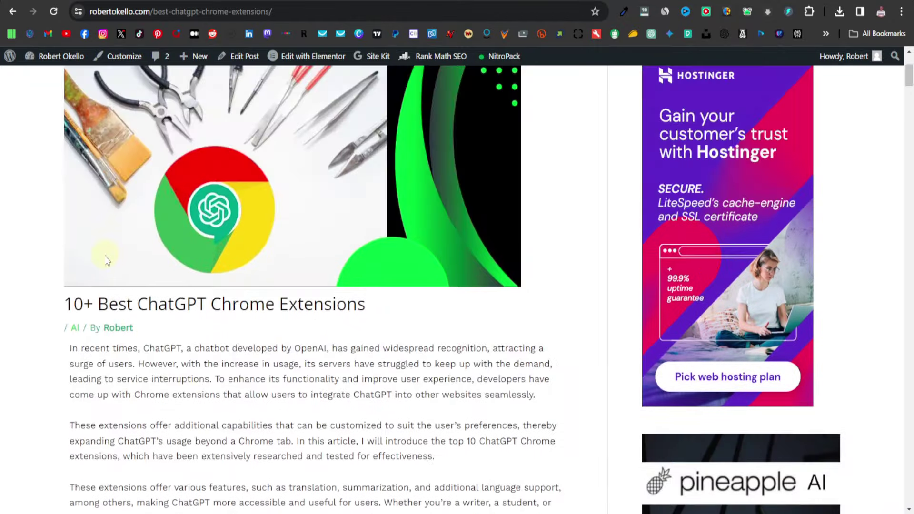
scroll(105, 255, down, 2)
scroll(319, 193, down, 13)
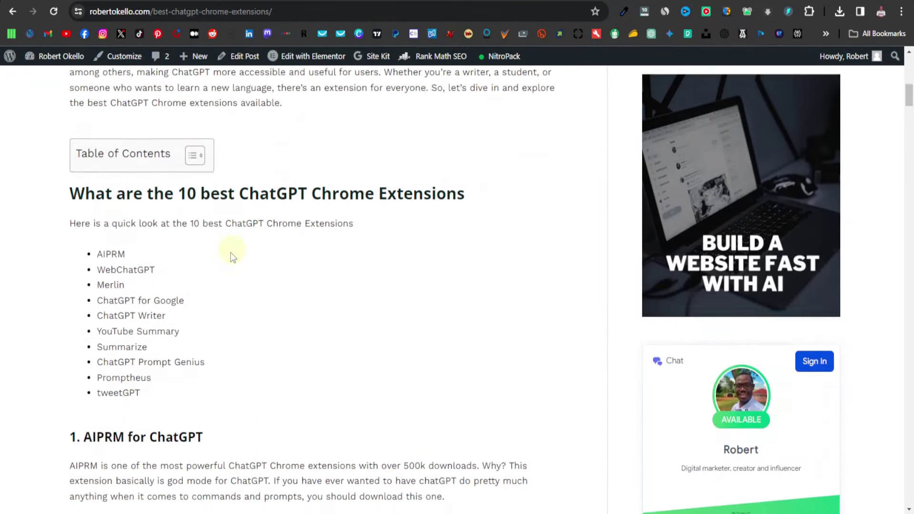
Examine the start of the ChatGPT Chrome Extensions article and its section on AIPRM for ChatGPT
scroll(124, 144, up, 1)
drag(72, 148, 219, 147)
click(218, 148)
scroll(221, 235, down, 5)
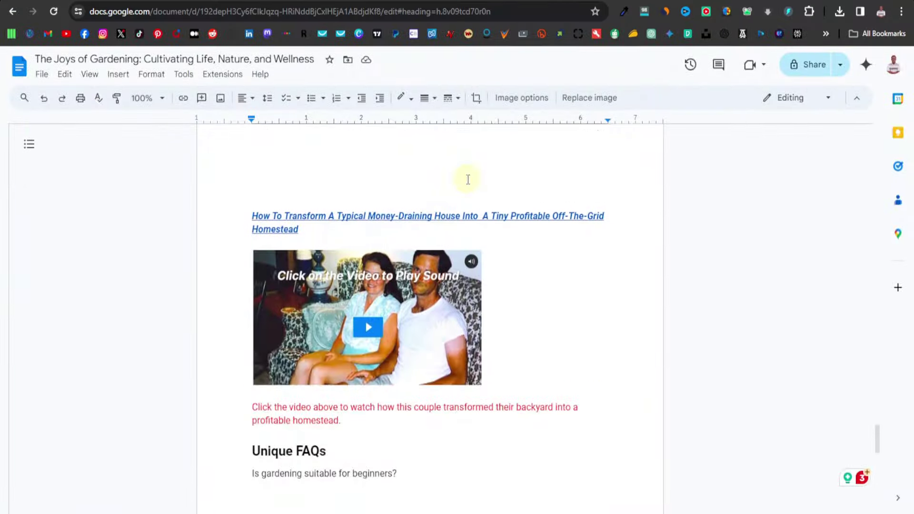
Switch to the gardening article in Google Docs and look back through it up to the cover photo
scroll(467, 180, up, 15)
scroll(468, 179, up, 20)
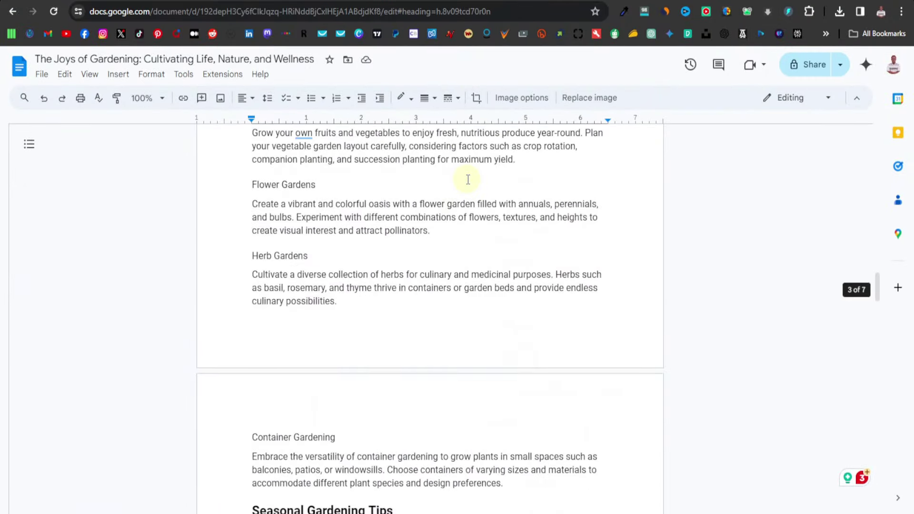
scroll(468, 179, up, 15)
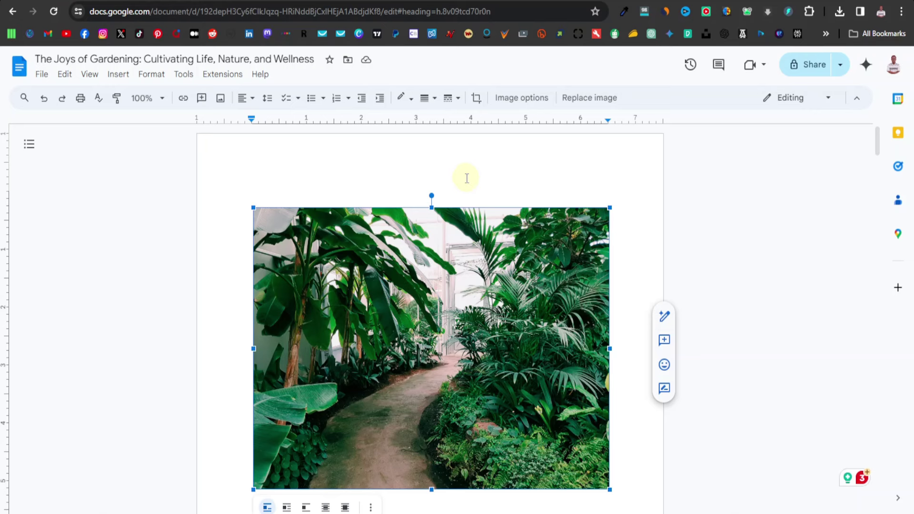
Switch to the Clickera website and examine its home page, including the testimonials and the funnel builder section
click(455, 7)
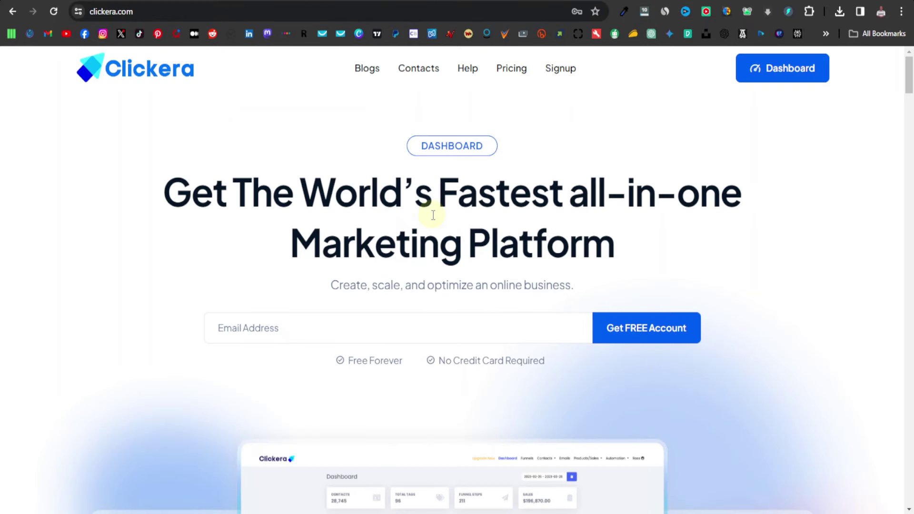
scroll(432, 215, down, 10)
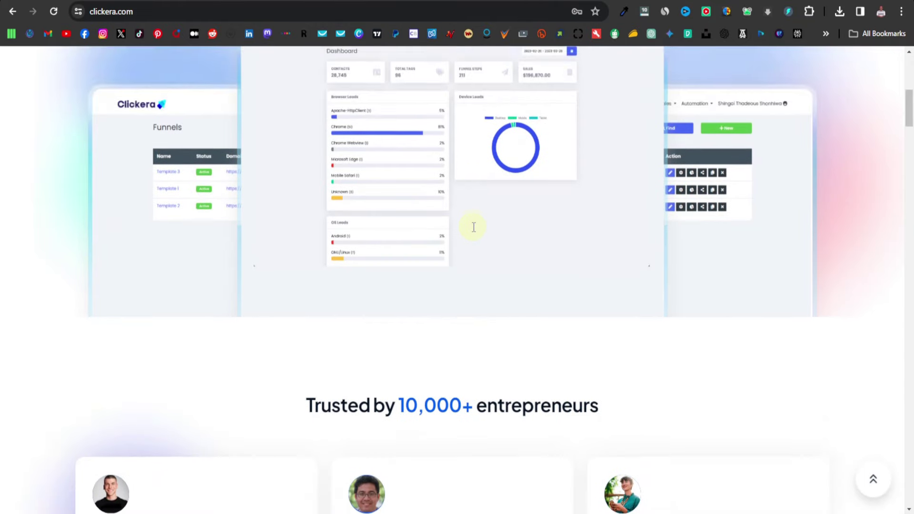
scroll(473, 226, down, 2)
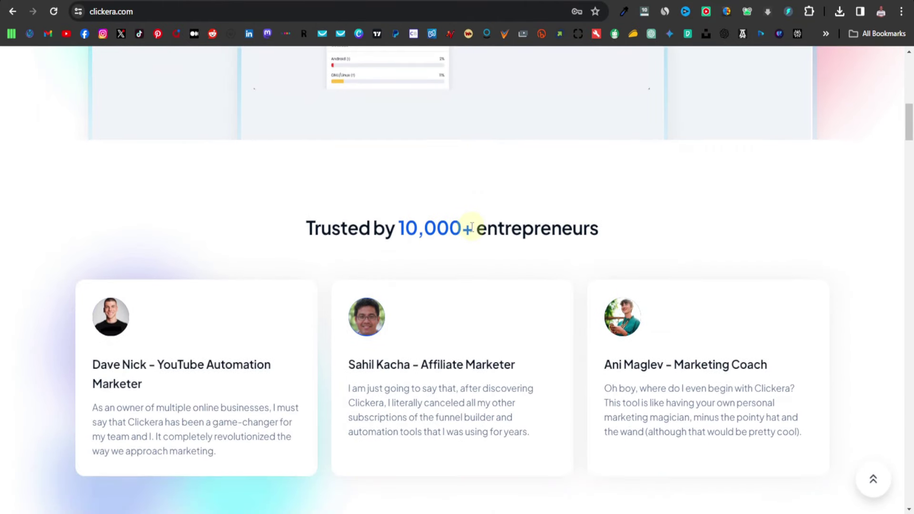
scroll(468, 228, down, 1)
scroll(454, 246, down, 6)
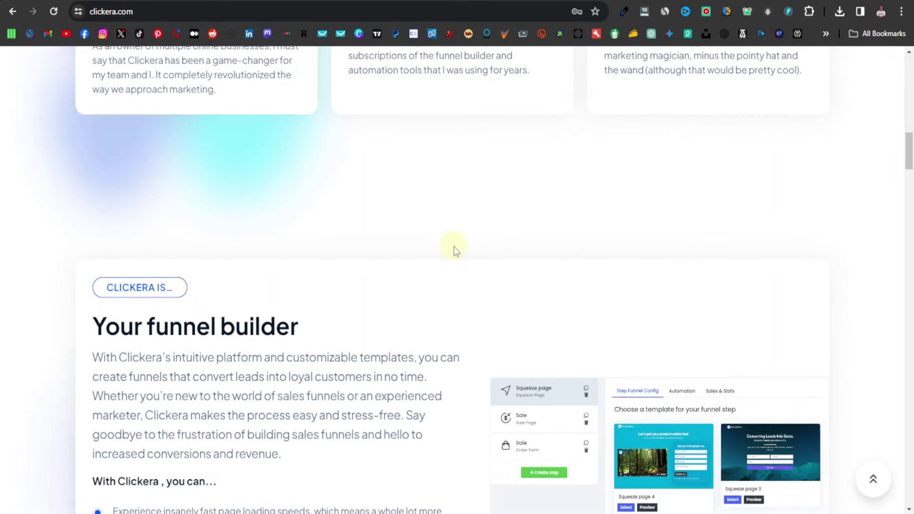
scroll(453, 247, up, 20)
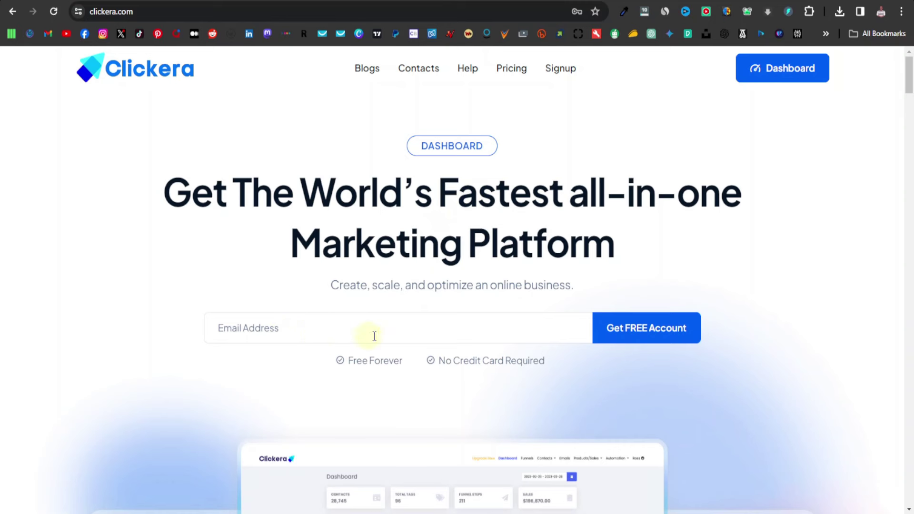
Create a new Clickera funnel named Gardening with the funnel type "Collect leads and build your email list"
click(638, 329)
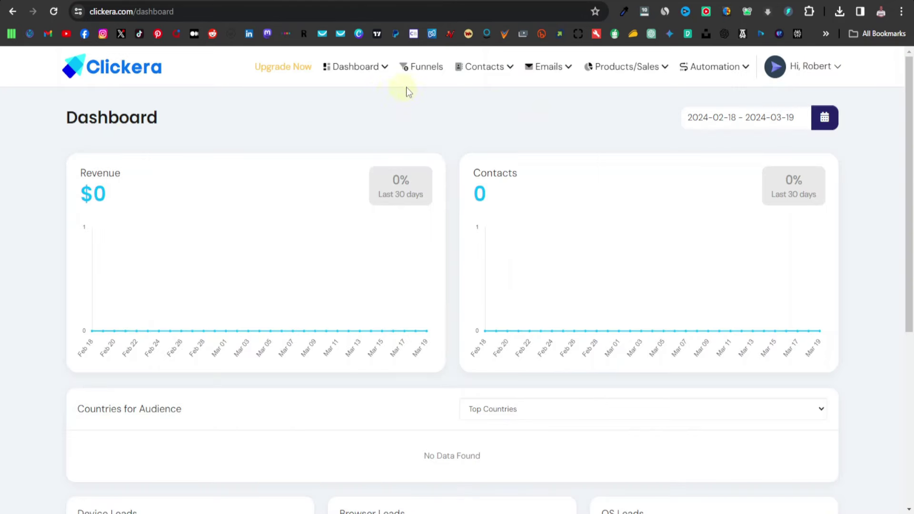
click(422, 66)
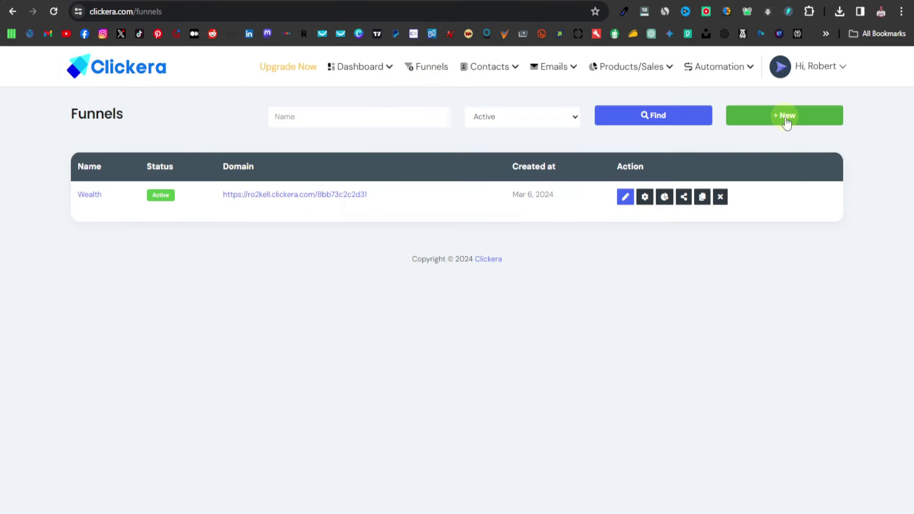
click(785, 119)
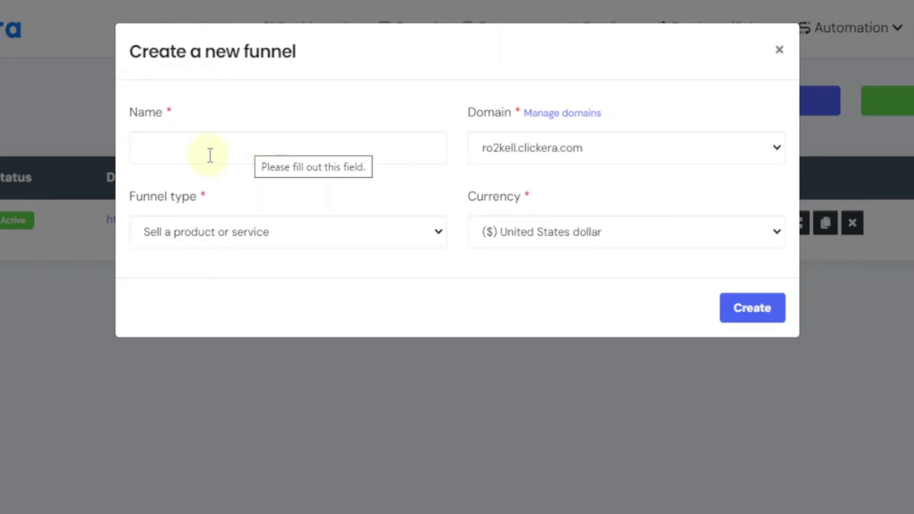
click(192, 156)
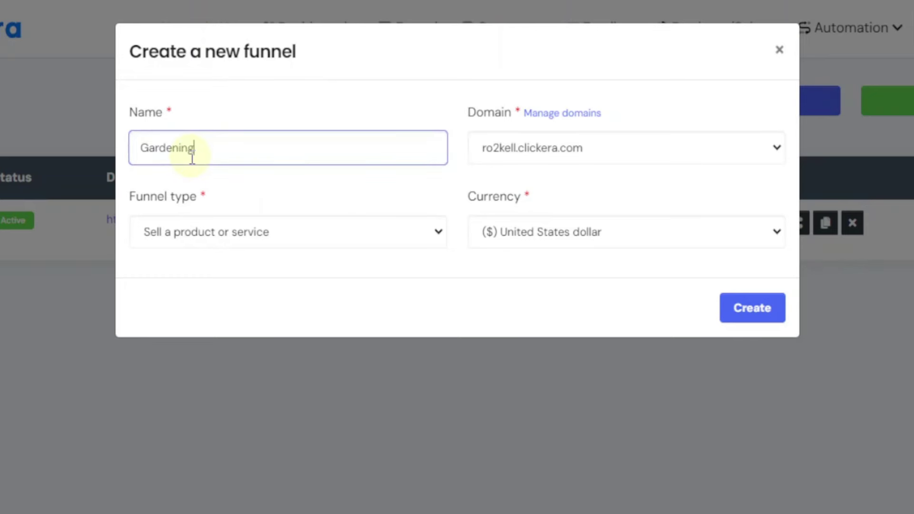
click(268, 240)
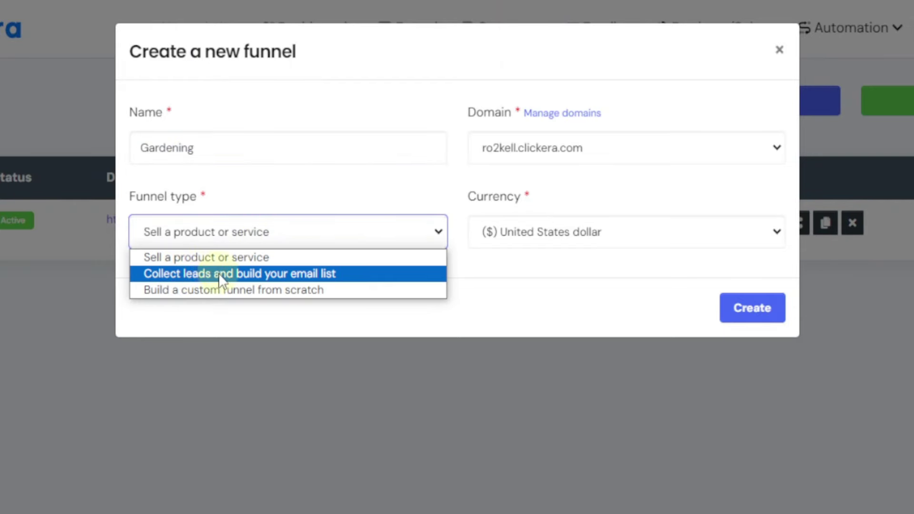
click(305, 277)
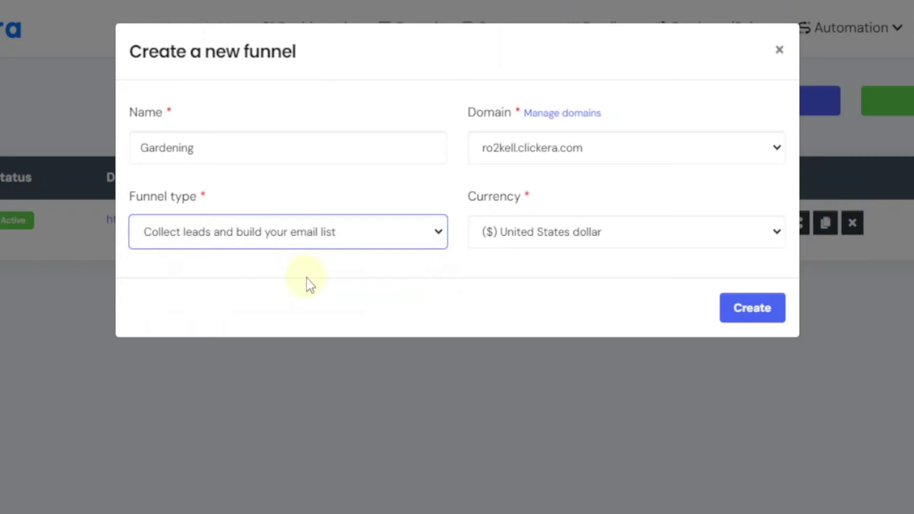
click(753, 308)
Review the squeeze page templates and select the Book selling template for the funnel's squeeze page step
scroll(499, 291, down, 3)
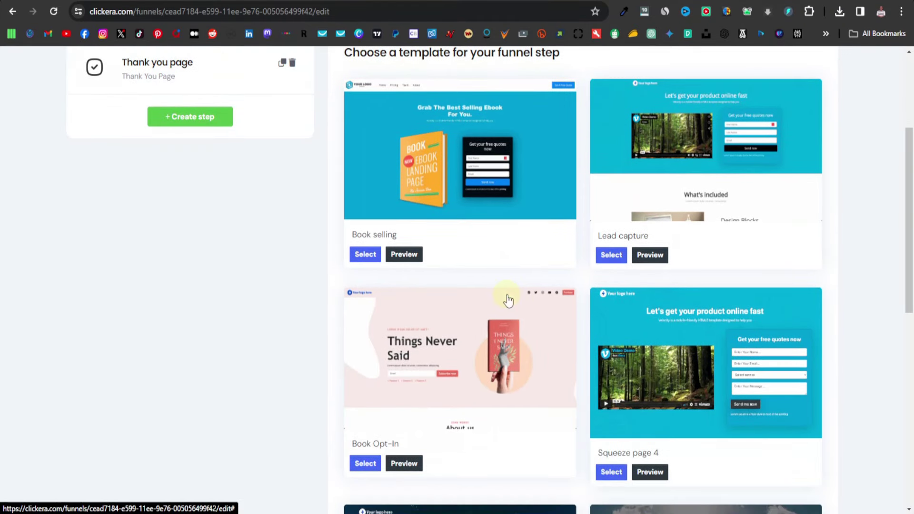
scroll(576, 265, down, 2)
scroll(577, 264, down, 4)
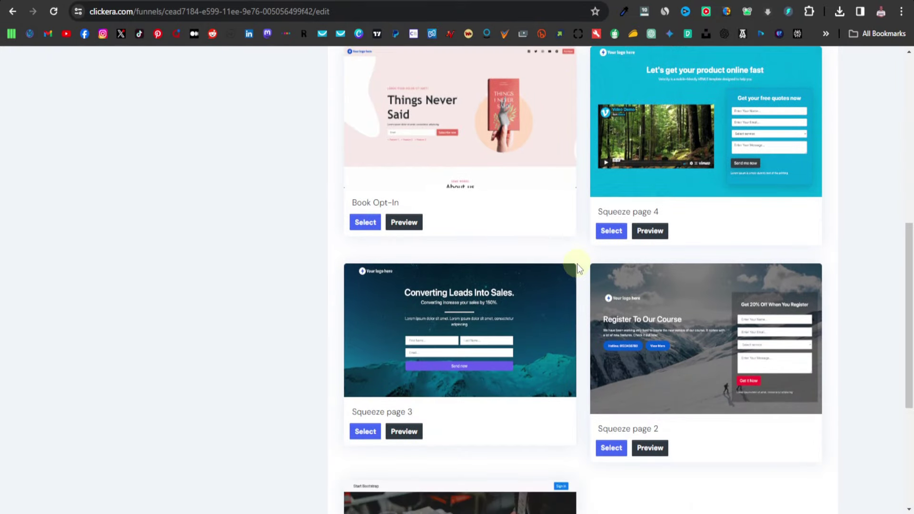
scroll(455, 259, up, 5)
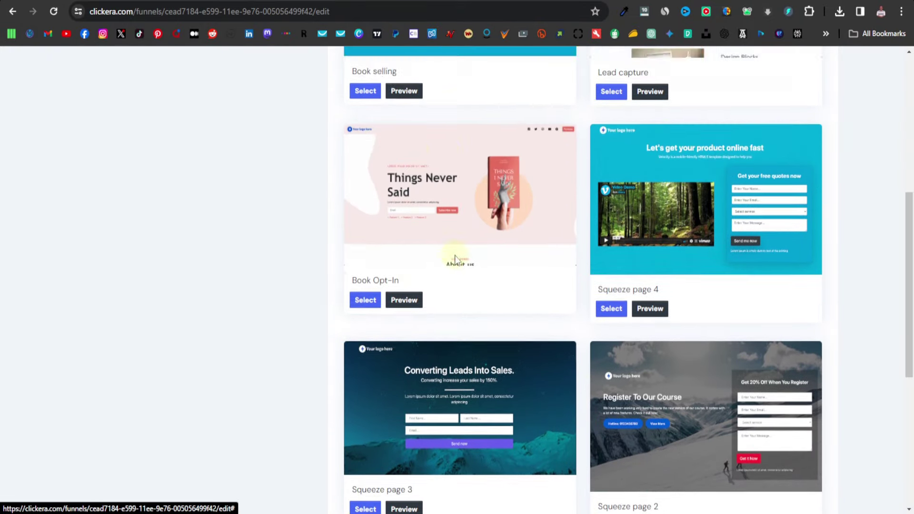
scroll(454, 259, up, 1)
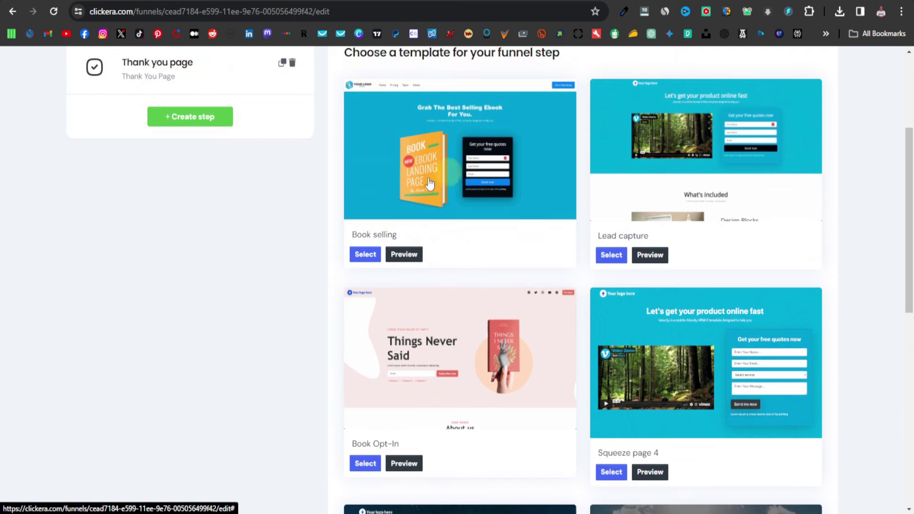
scroll(451, 162, up, 3)
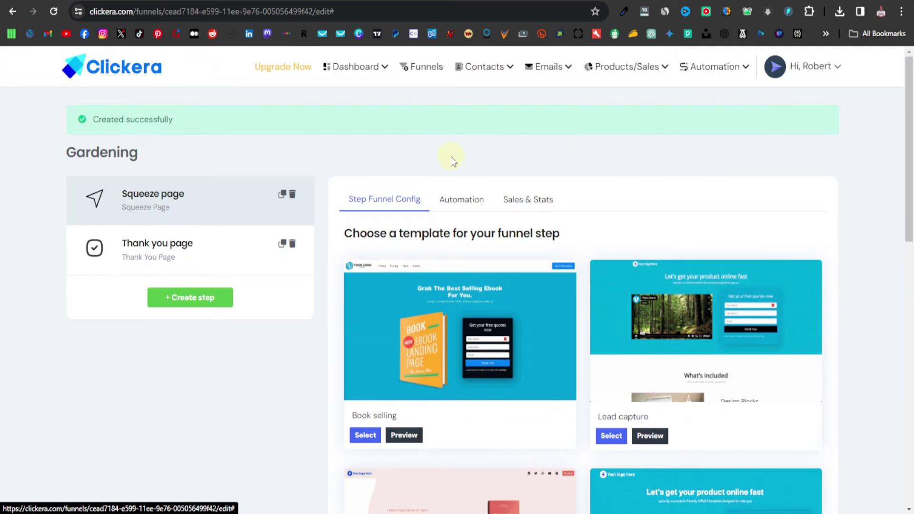
click(368, 441)
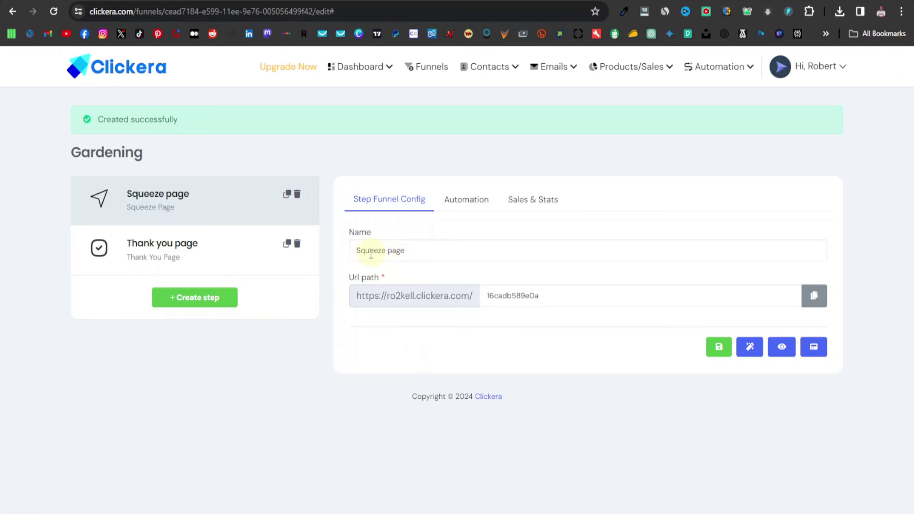
Rename the squeeze page step as "Gardening Squeeze page" and save its configuration
click(399, 255)
text(Ga)
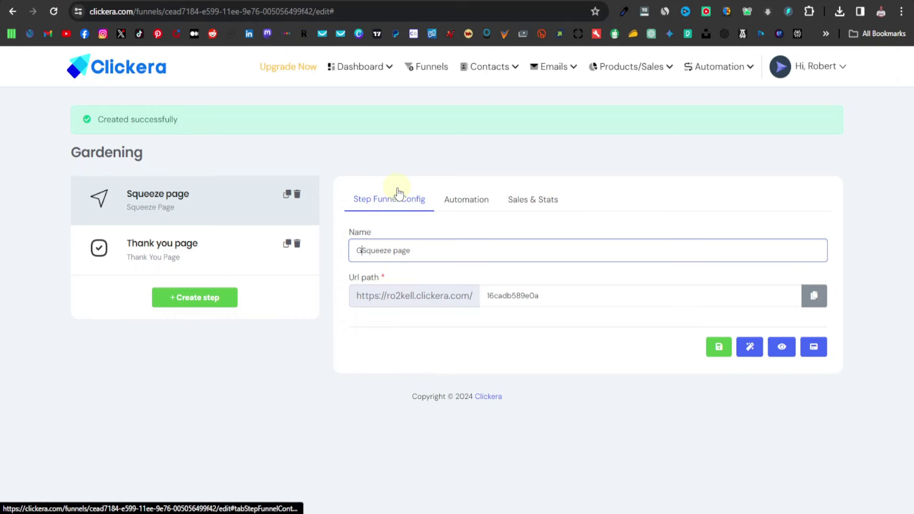
text(rdening)
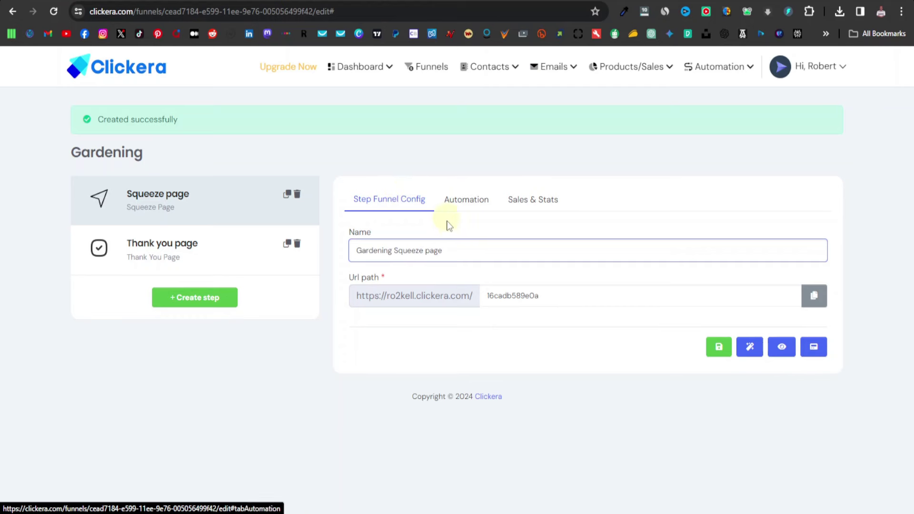
click(718, 347)
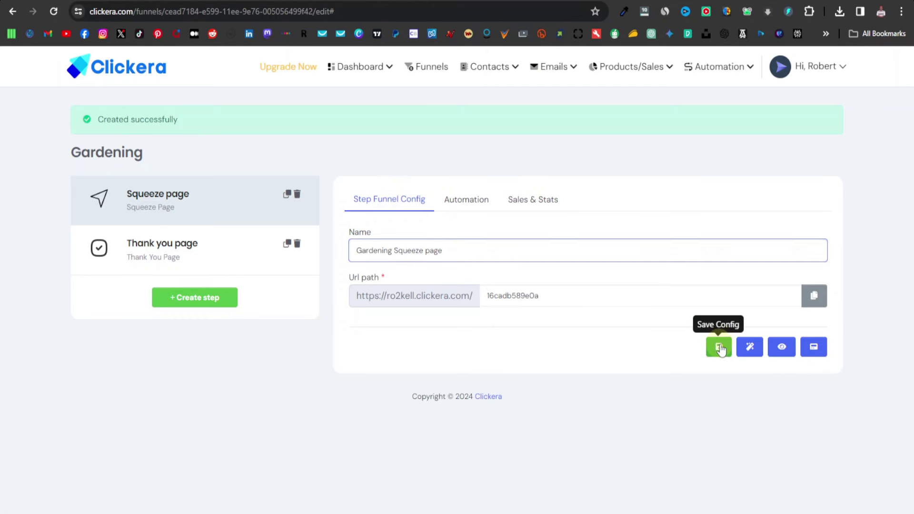
Open the squeeze page in the page editor and delete the header section holding the logo and navigation links
click(750, 347)
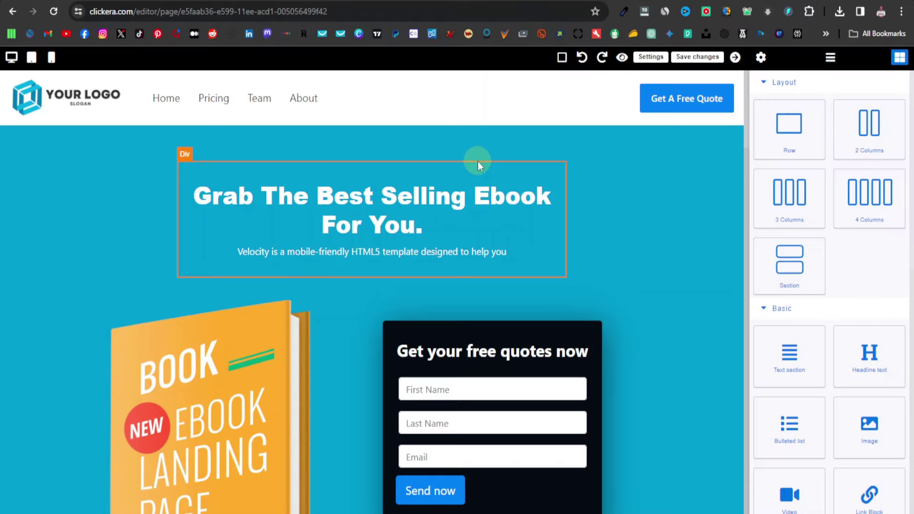
scroll(395, 173, down, 5)
scroll(368, 214, up, 5)
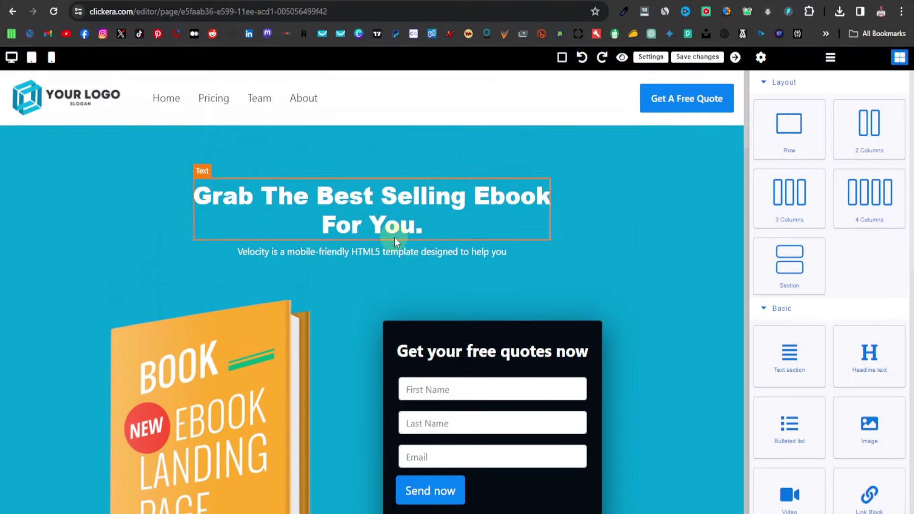
click(672, 124)
click(672, 124)
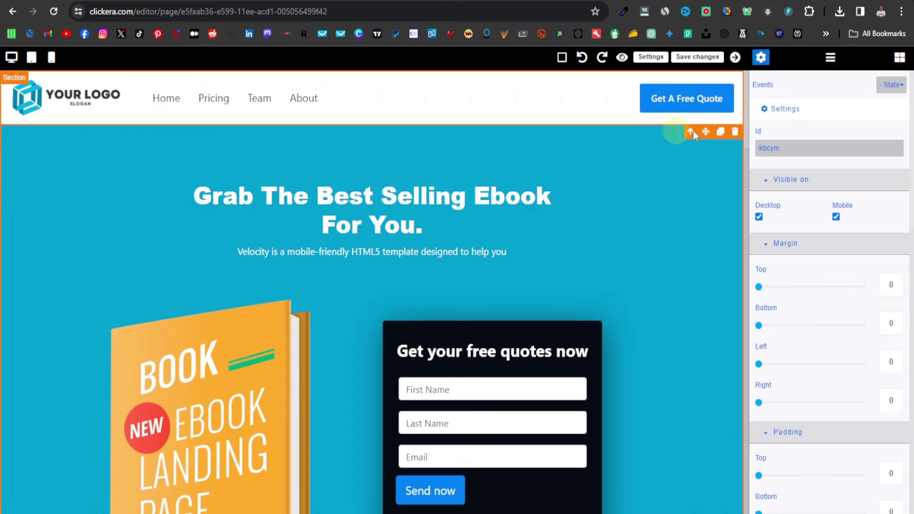
click(734, 130)
Delete the sections below the ebook hero area, including "What Will You Get?" and "Key Benefits Having Us"
scroll(544, 281, down, 1)
scroll(547, 295, down, 4)
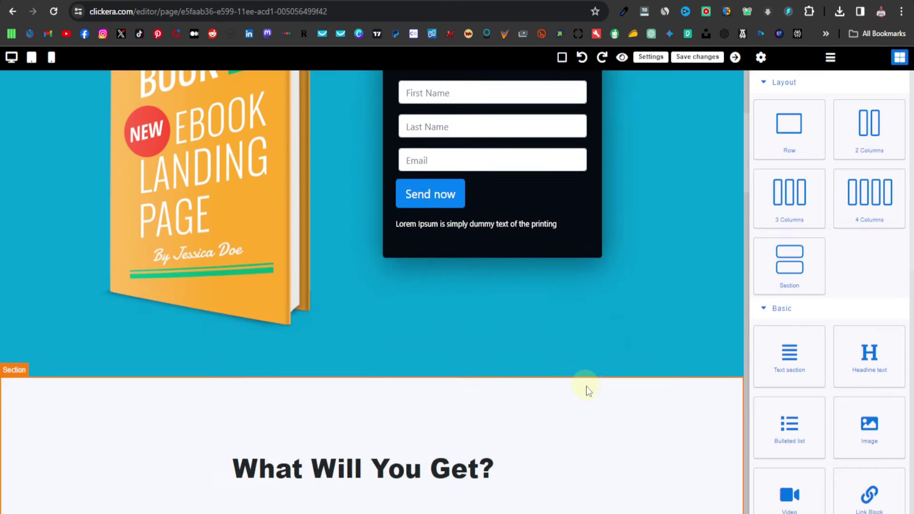
scroll(587, 384, down, 3)
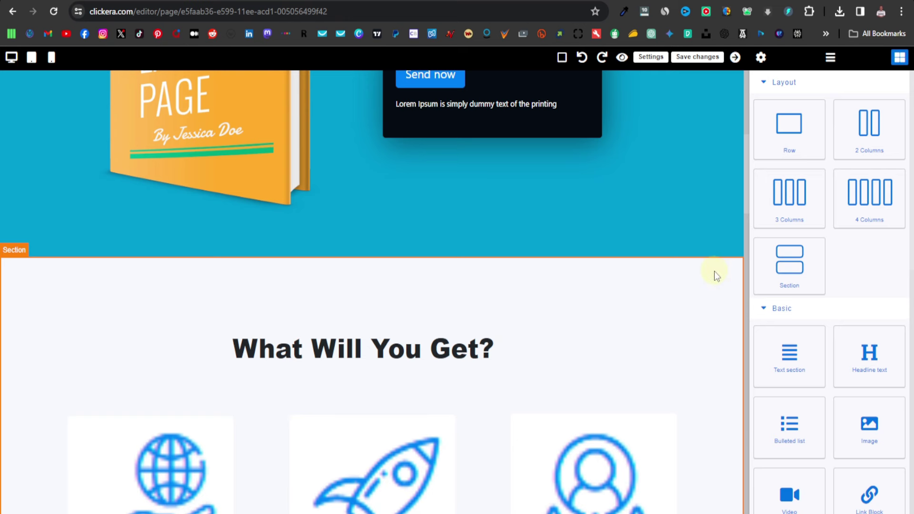
click(713, 270)
click(734, 248)
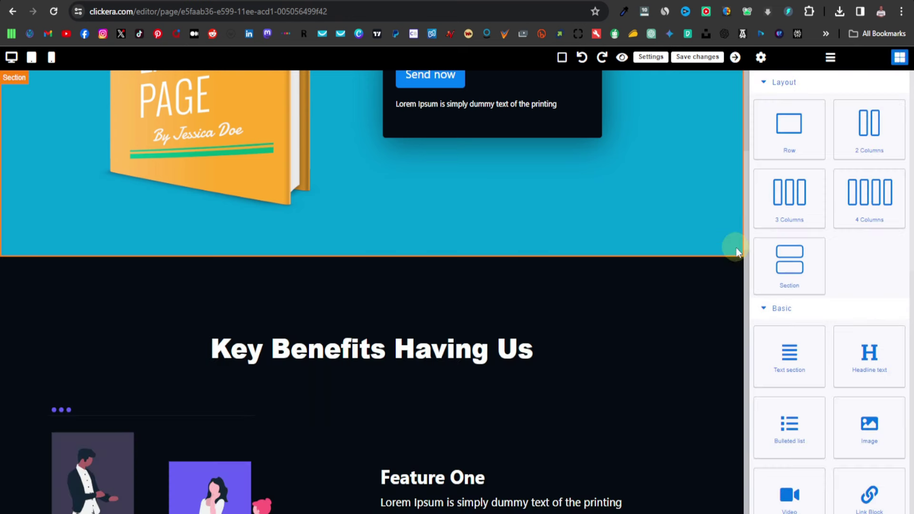
click(721, 270)
click(734, 249)
click(741, 267)
click(735, 253)
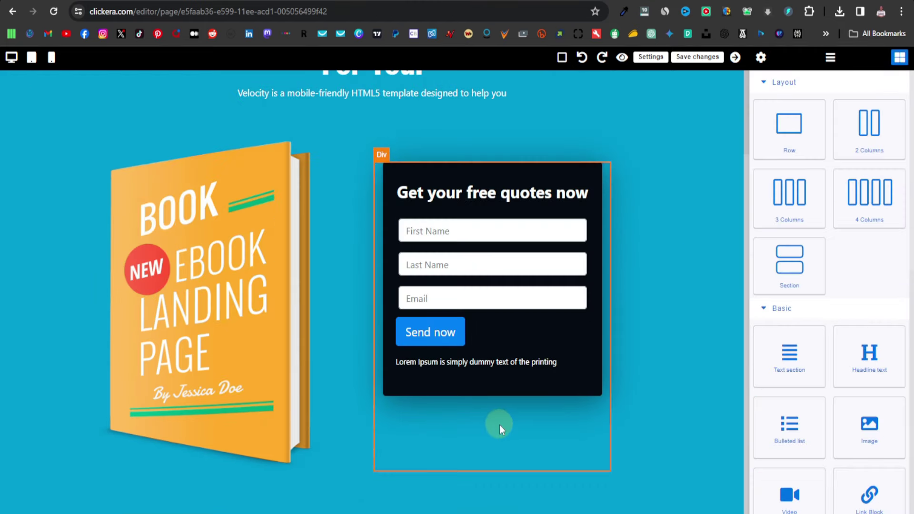
Replace the placeholder book cover image with 1.png uploaded from the Downloads folder
scroll(391, 319, up, 1)
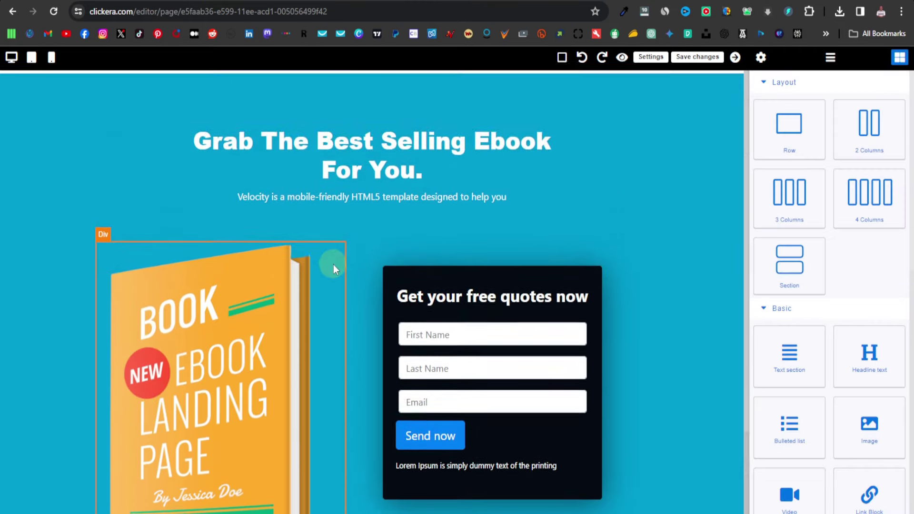
scroll(286, 242, down, 1)
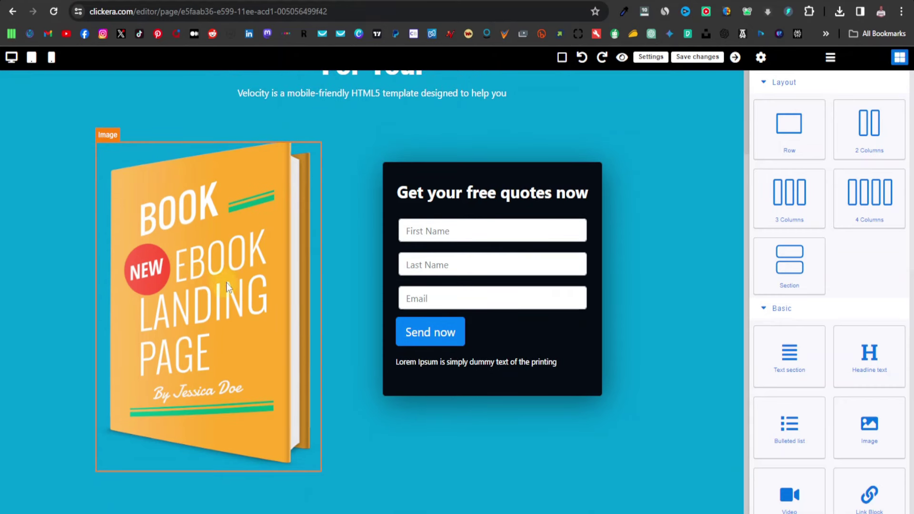
double_click(211, 266)
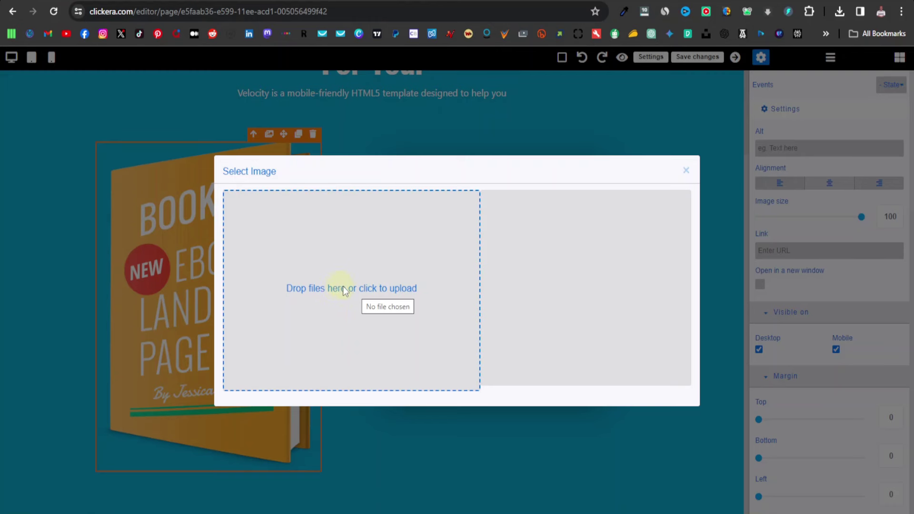
click(343, 287)
scroll(150, 129, down, 3)
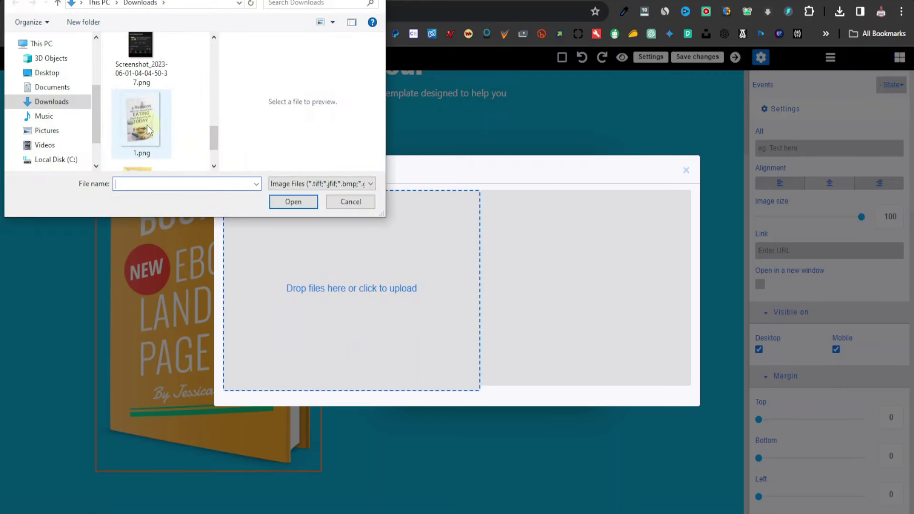
double_click(147, 125)
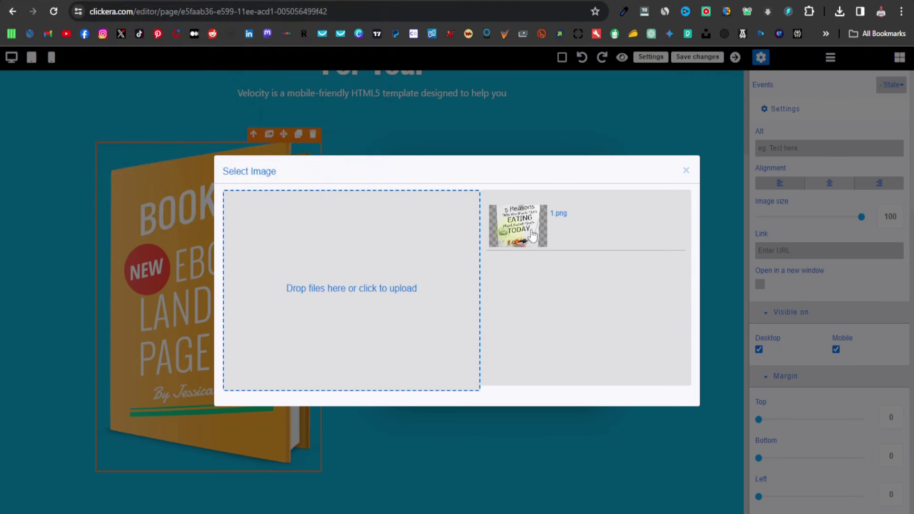
click(527, 228)
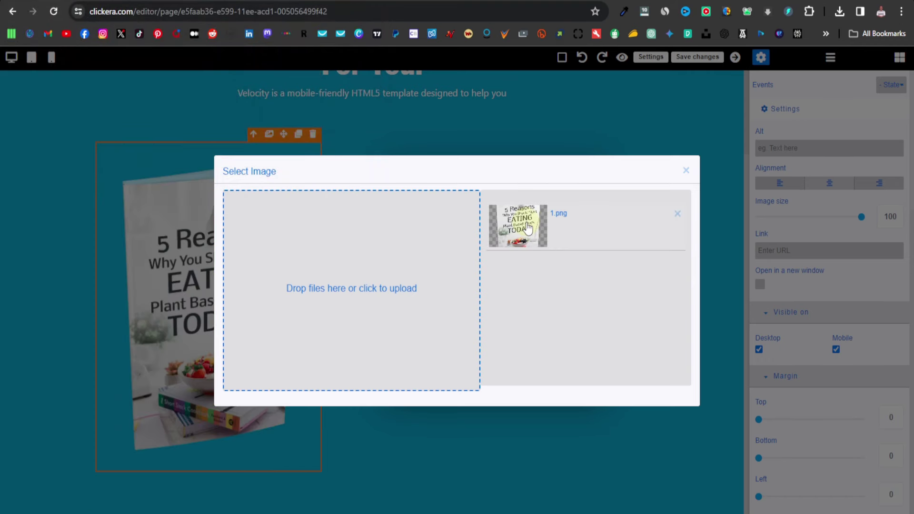
click(685, 171)
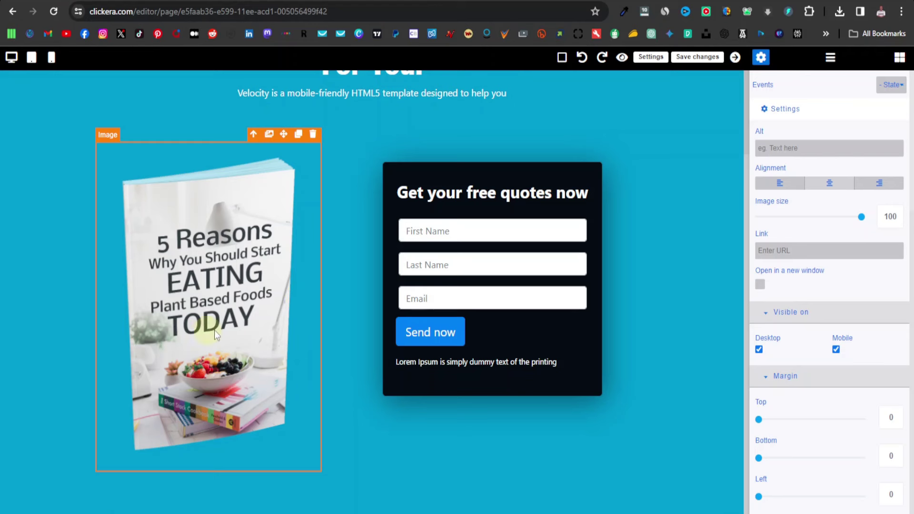
Change the page headline to "Grab The Best Selling Healthy Eating Ebook", removing the words "For You."
scroll(236, 335, up, 1)
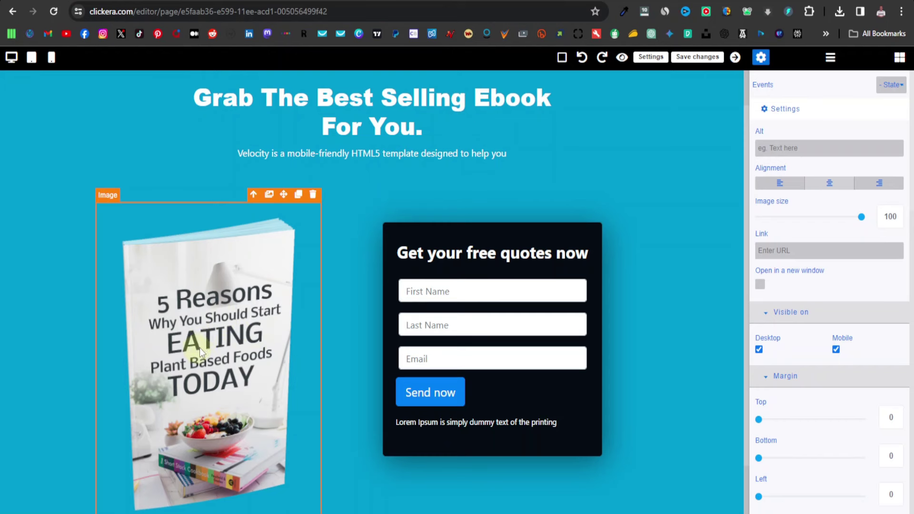
scroll(199, 347, down, 1)
scroll(212, 294, up, 1)
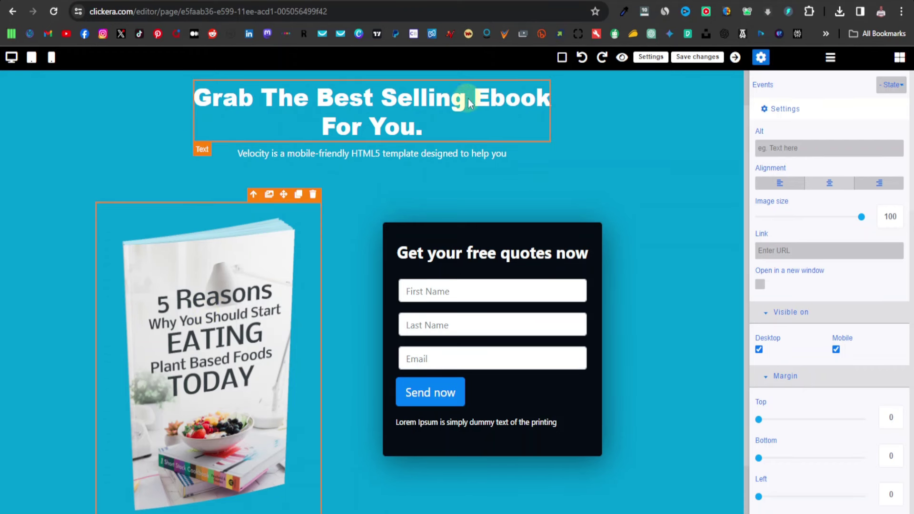
text(Healthy eati)
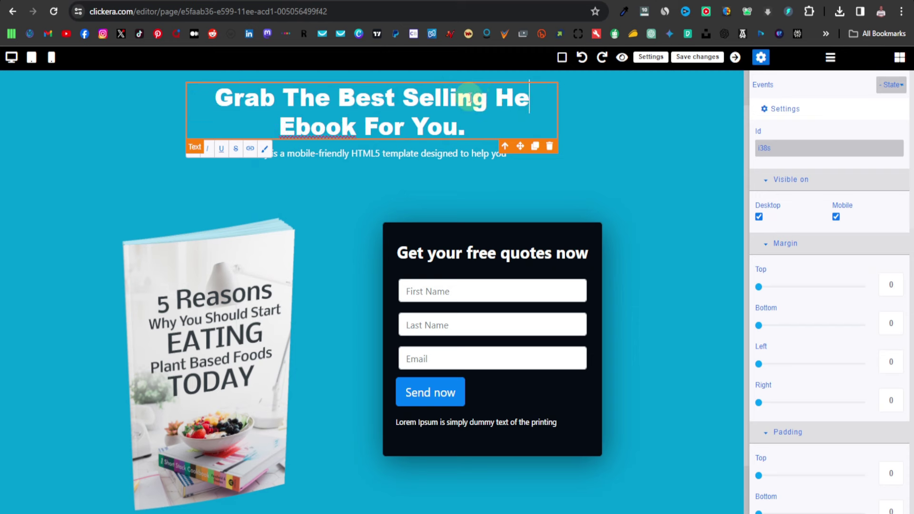
text(ng)
key(Left)
key(Left)
key(Left)
key(Left)
key(Left)
key(BackSpace)
text(E)
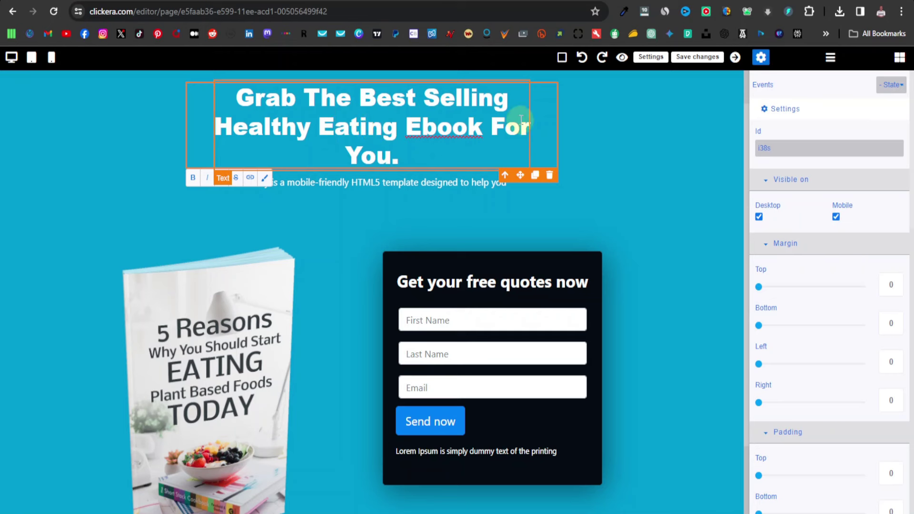
drag(491, 127, 499, 150)
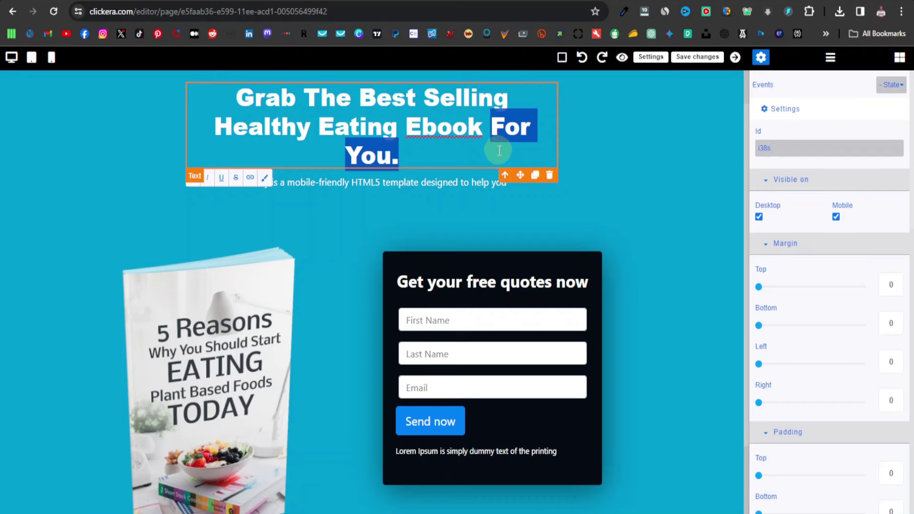
key(BackSpace)
Replace the subheading below the headline with "5 Reasons Why You Should Start Eating Plant Based Foods Today"
click(380, 152)
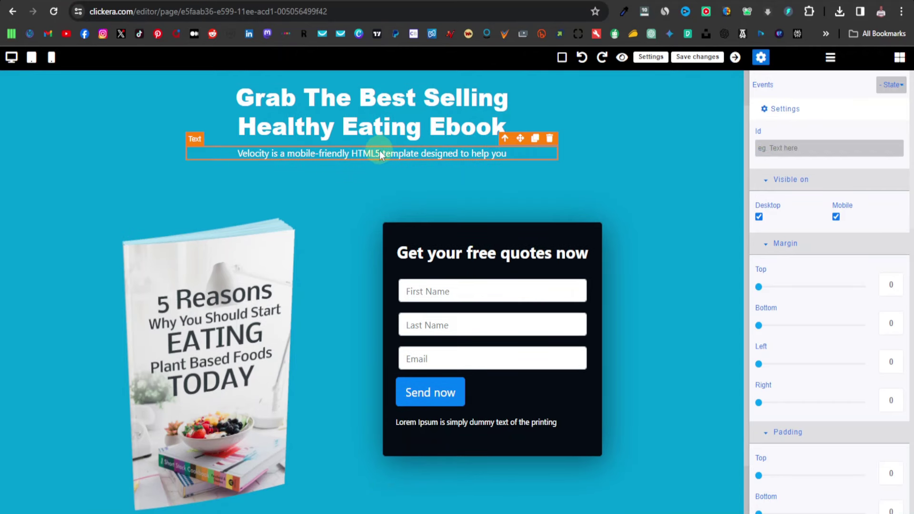
click(379, 151)
key(ctrl+a)
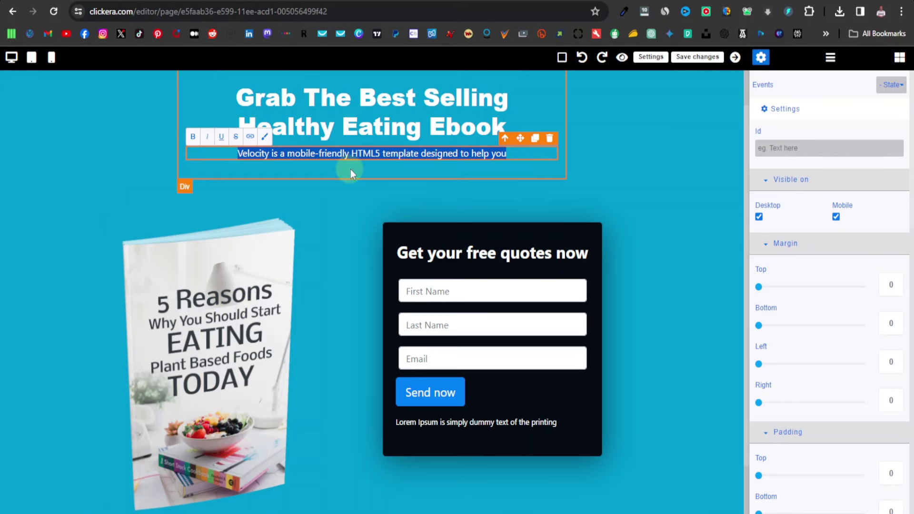
text(5 Reasons Why You Should Start Eating Plant Based Foods Today)
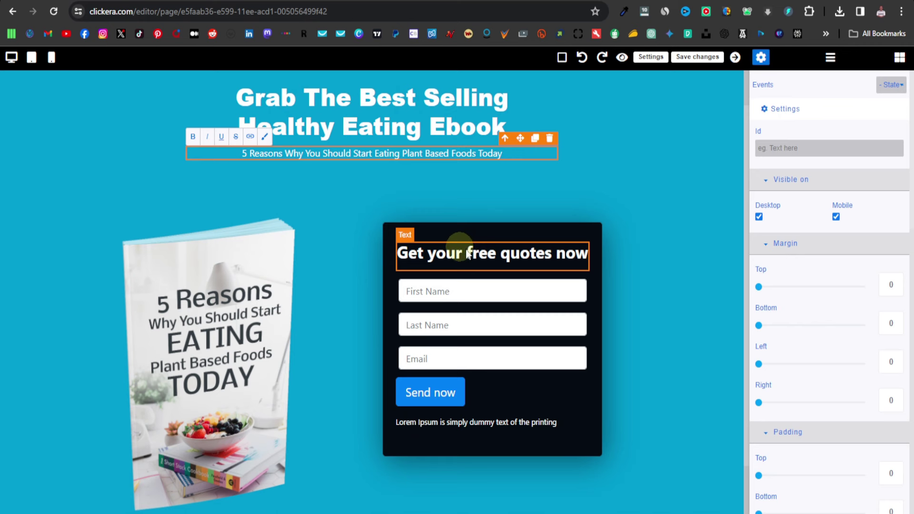
Delete the form's "Get your free quotes now" heading and the Lorem Ipsum line under its button
click(504, 257)
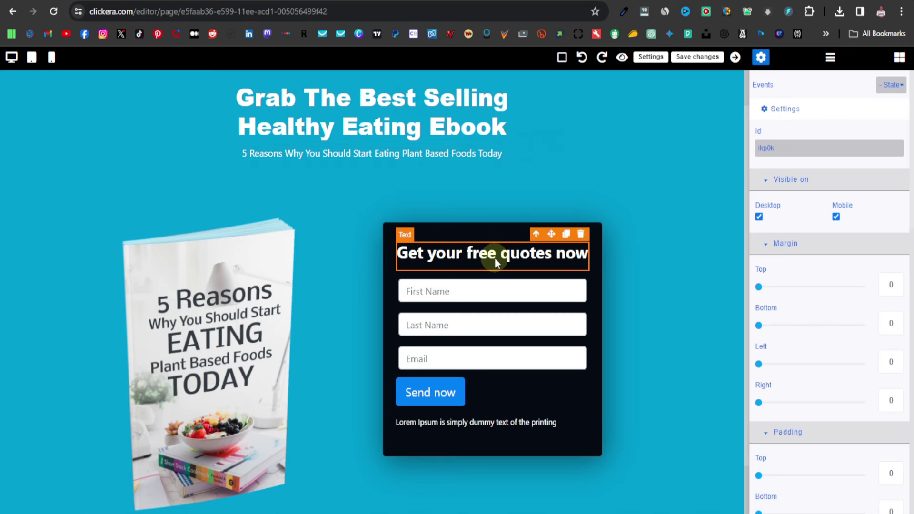
click(580, 234)
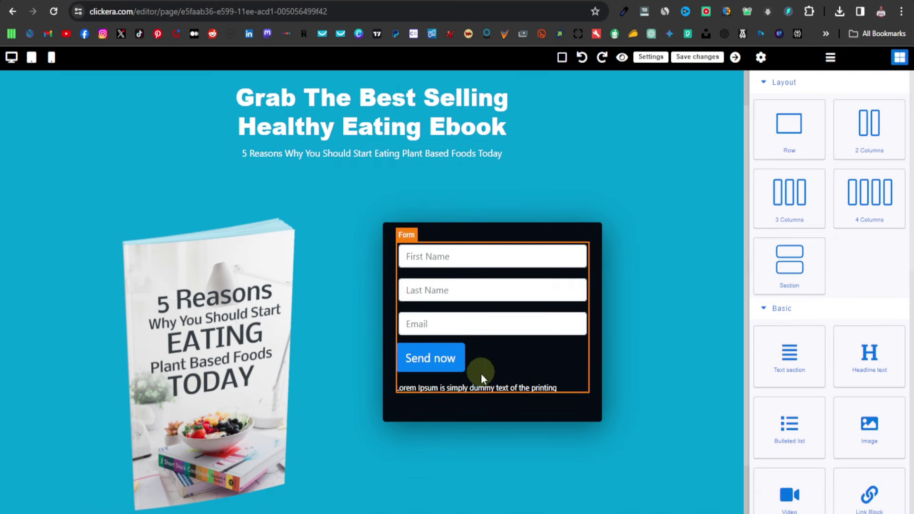
click(488, 387)
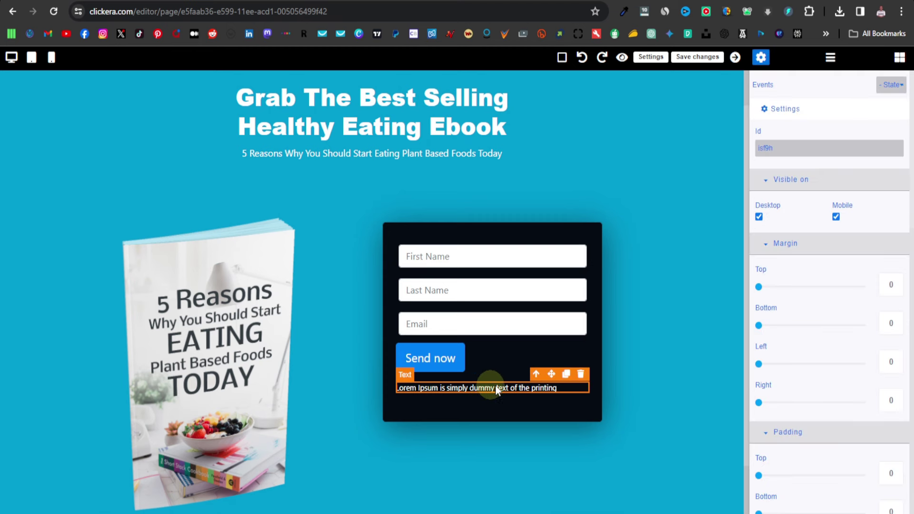
click(581, 371)
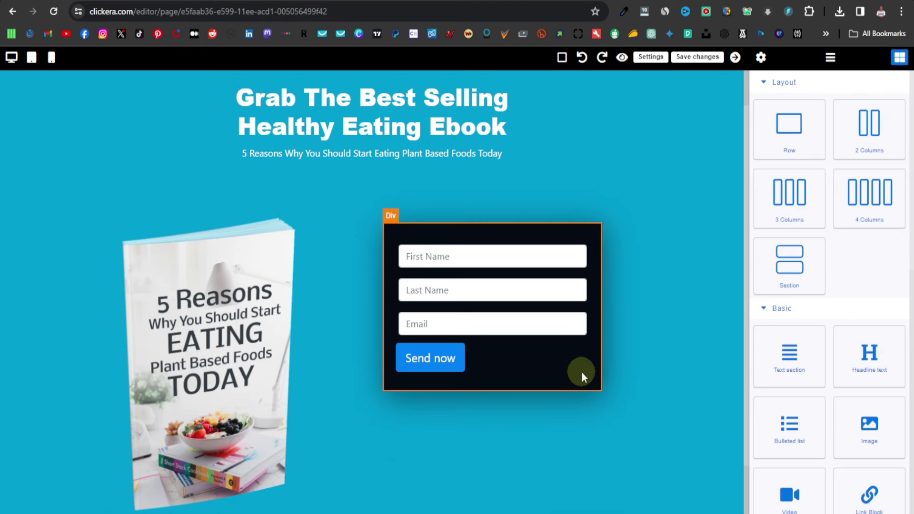
Relabel the form's "Send now" button as "Download Now" and set its action to Open URL
click(440, 359)
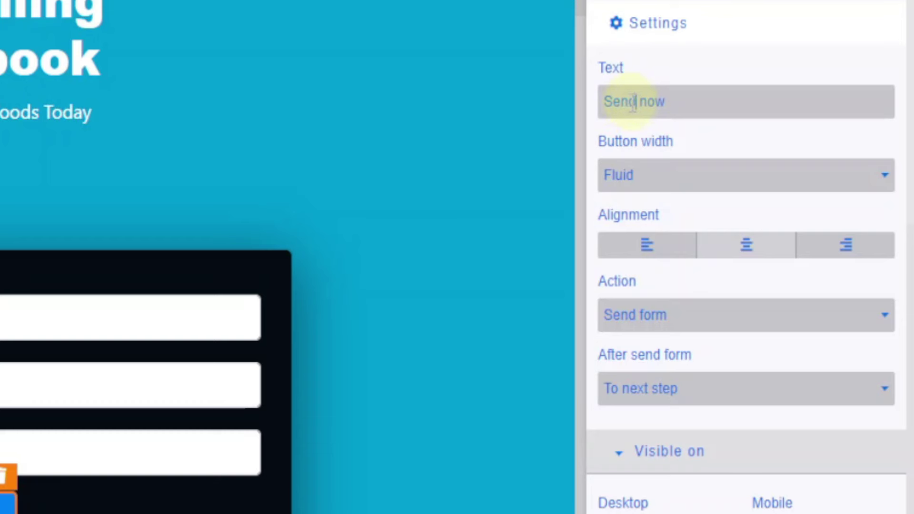
double_click(632, 102)
text(Download)
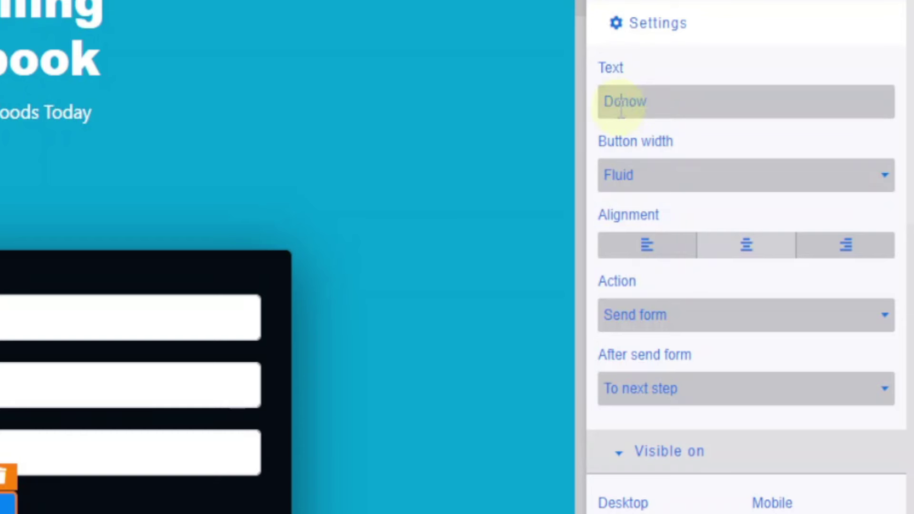
key(Delete)
text(N)
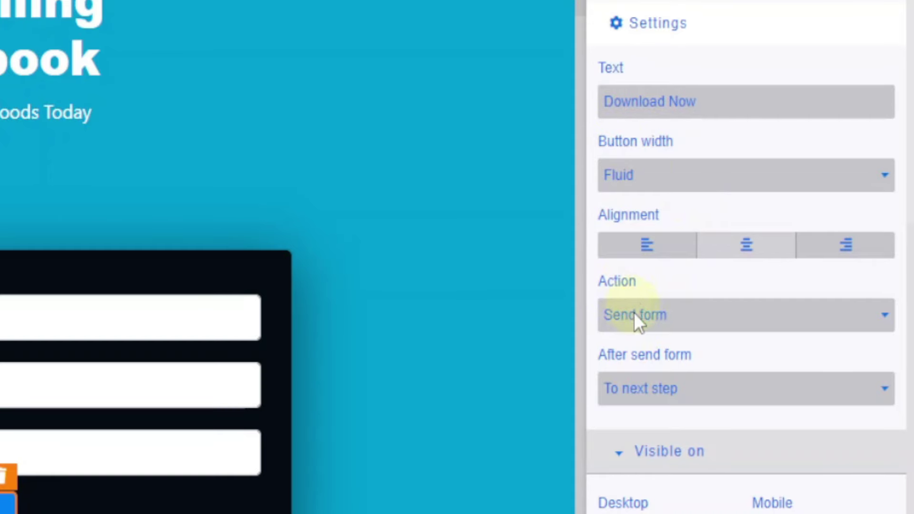
click(648, 312)
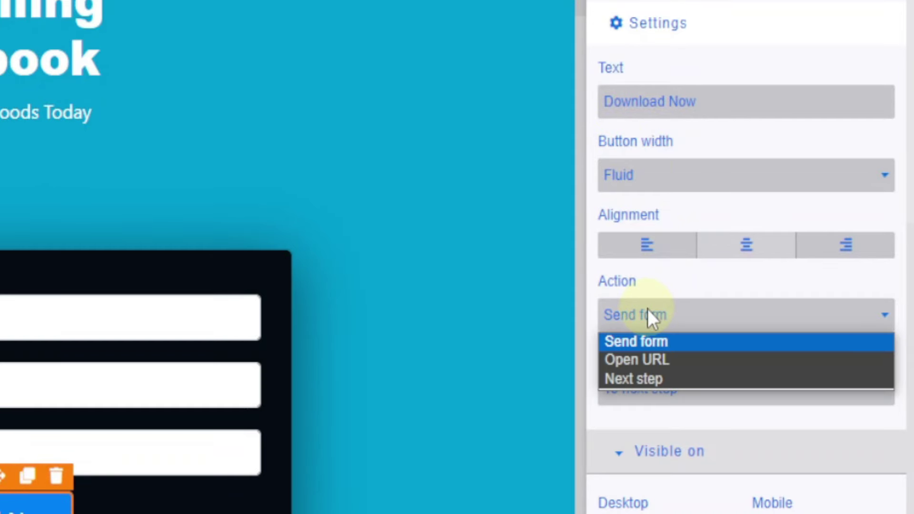
click(655, 360)
click(651, 386)
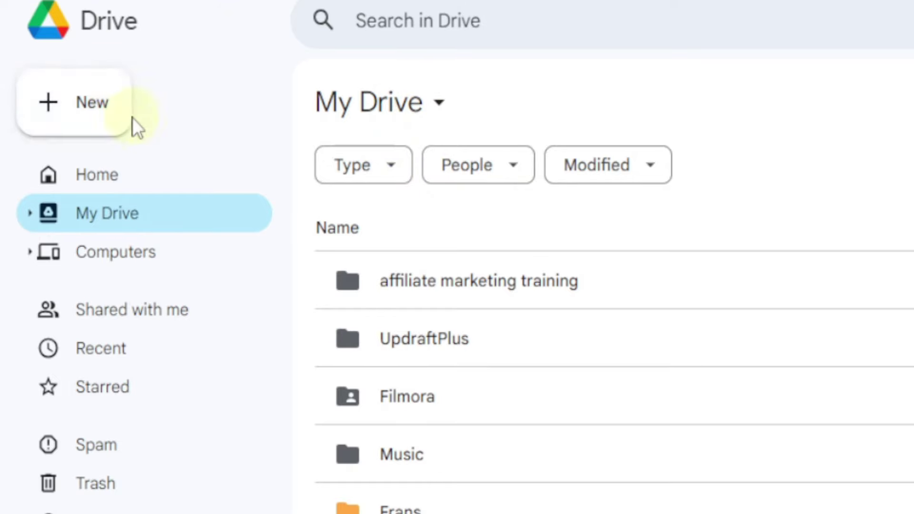
Switch to Google Drive and upload the "5 Reasons Why You Should Start Eating Plant Based Foods Today (1).pdf" file
click(99, 113)
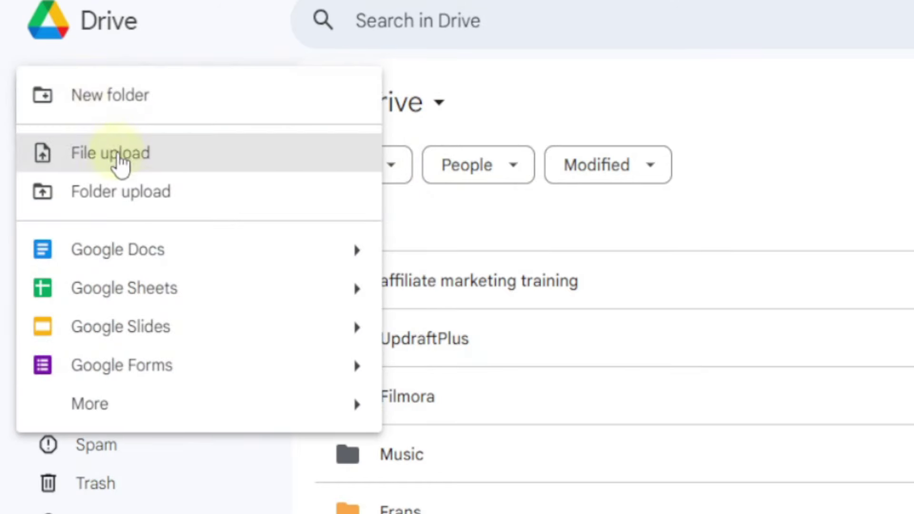
click(120, 162)
double_click(144, 105)
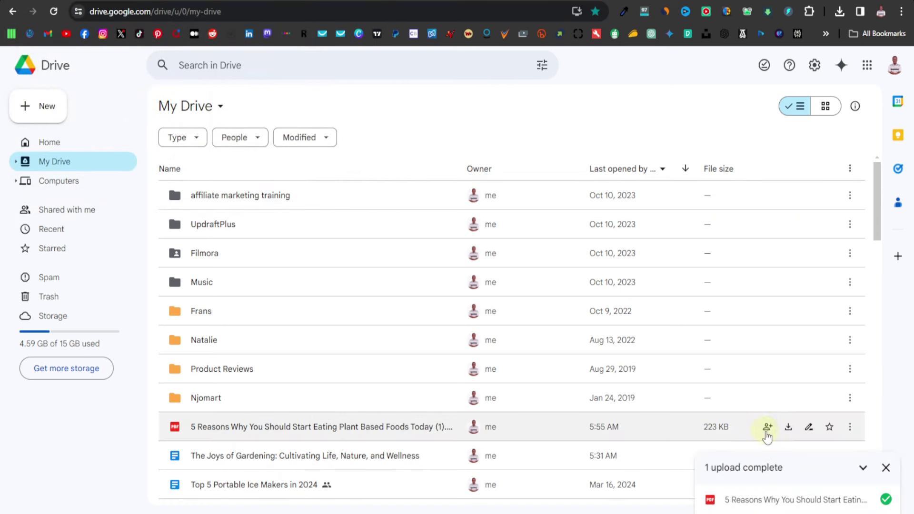
Open the uploaded PDF, set its general access to "Anyone with the link", and copy the sharing link
click(783, 497)
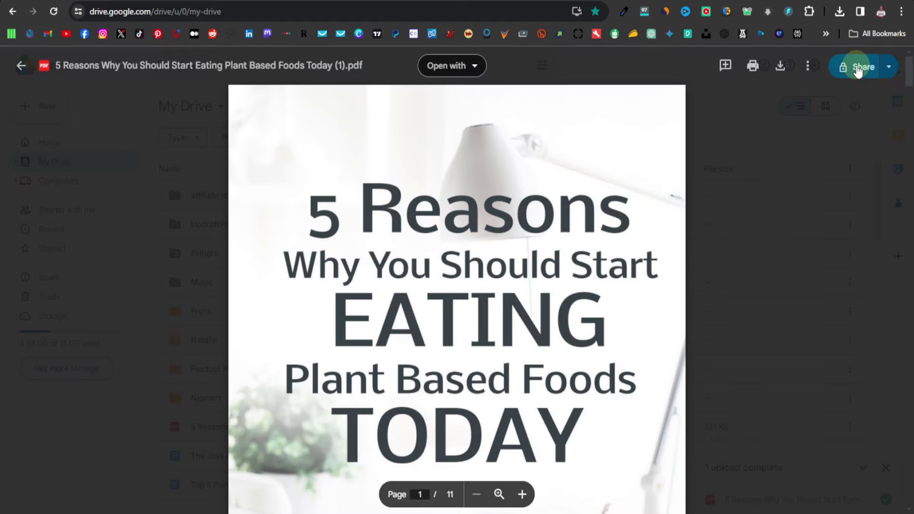
click(857, 69)
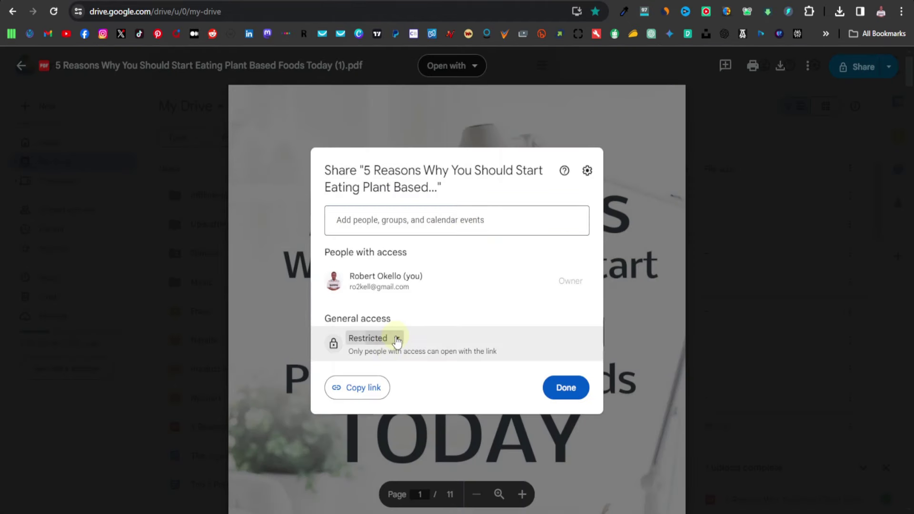
click(396, 340)
click(418, 393)
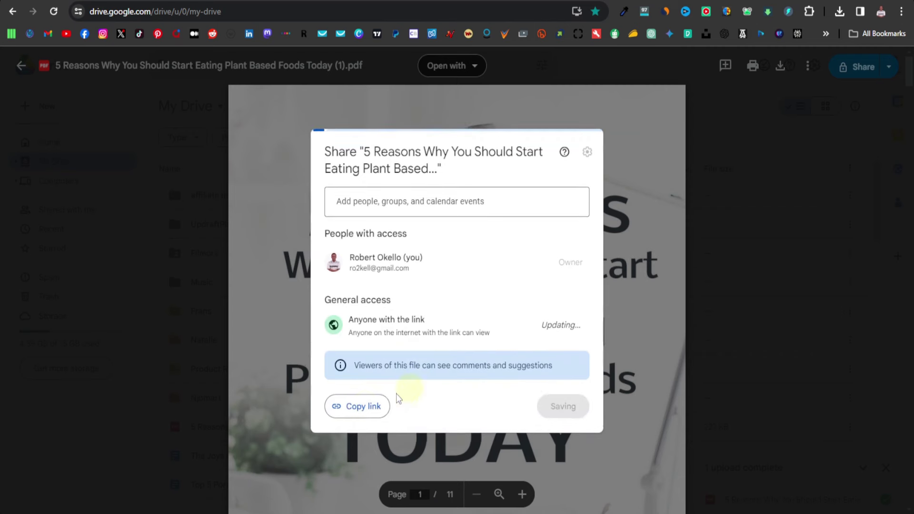
click(365, 408)
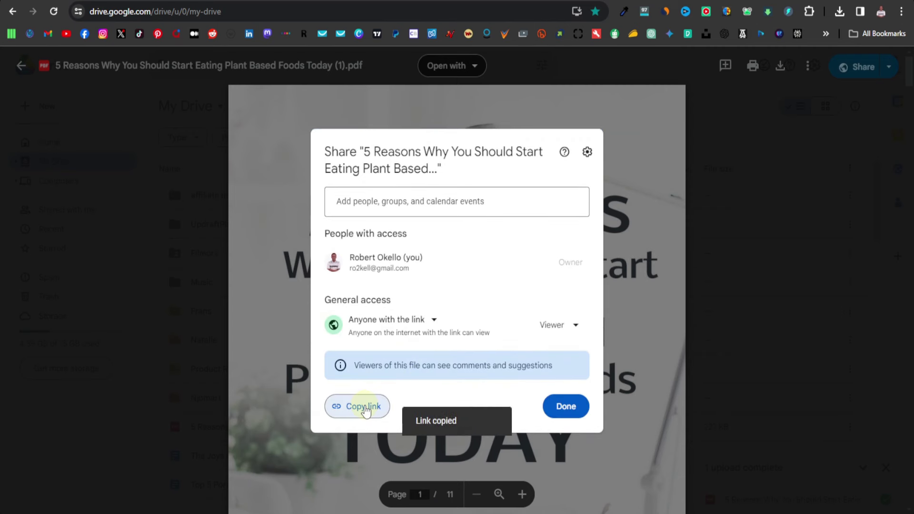
click(566, 406)
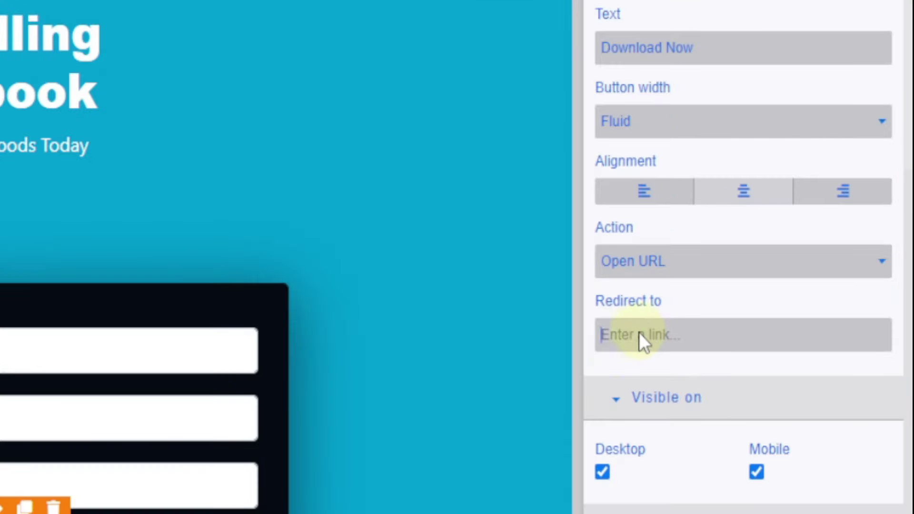
Switch back to the Clickera page editor, paste the copied Drive link as the Download Now button's redirect, and save the page
right_click(777, 291)
click(408, 72)
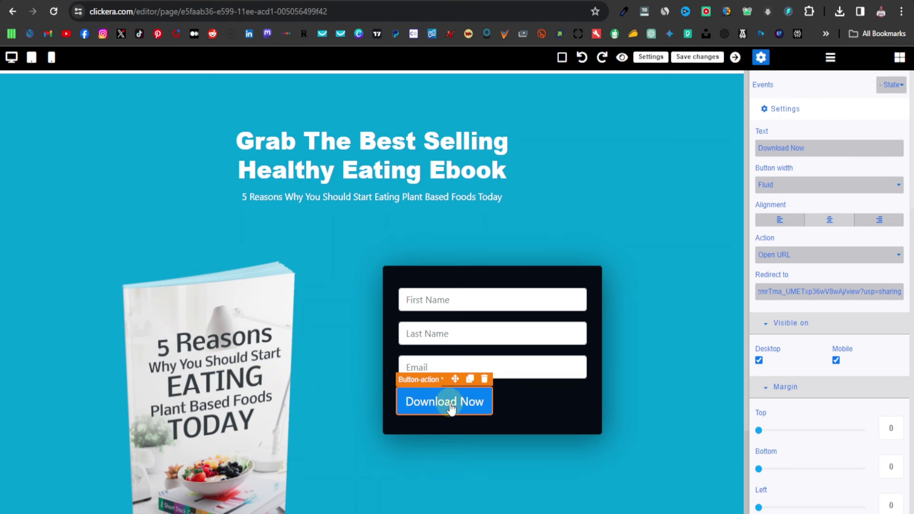
click(693, 61)
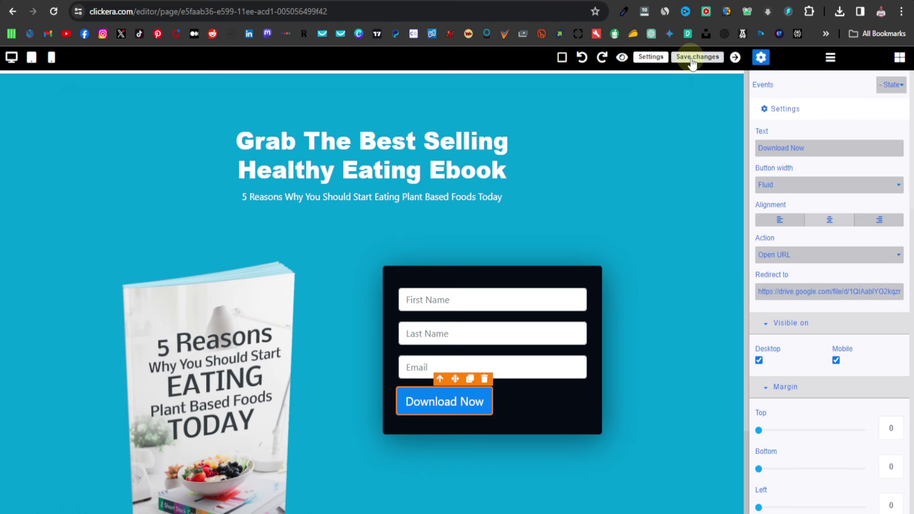
click(735, 58)
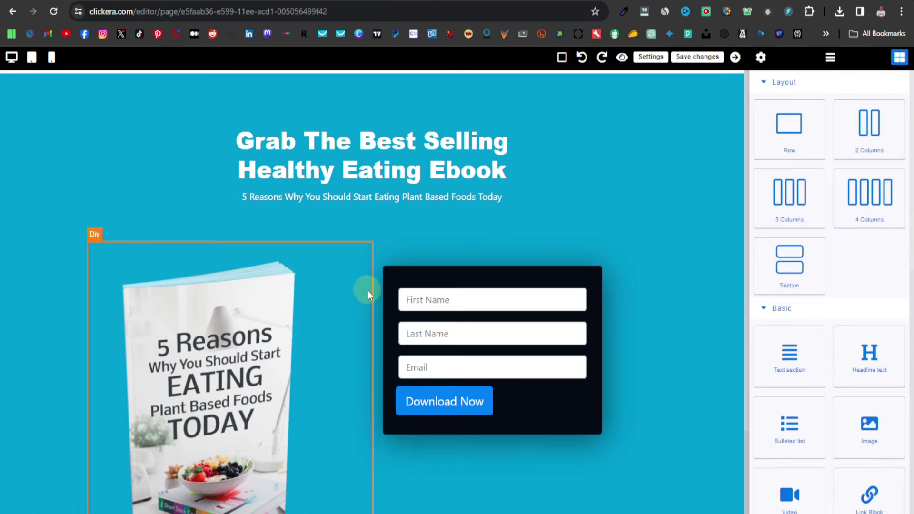
scroll(194, 316, down, 2)
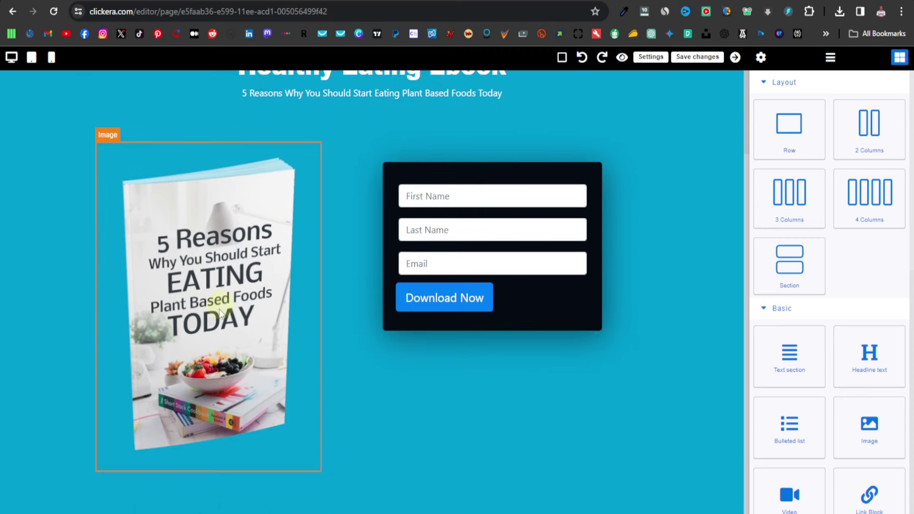
scroll(456, 250, up, 1)
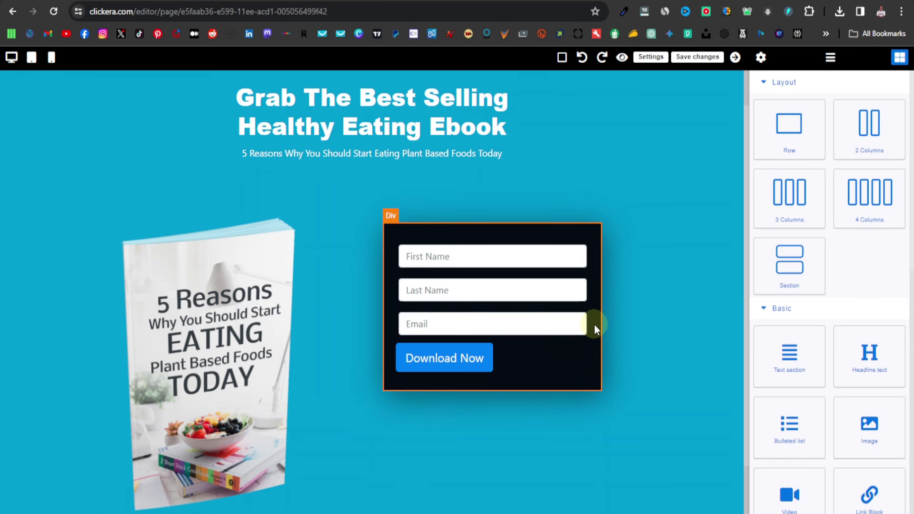
scroll(239, 339, down, 1)
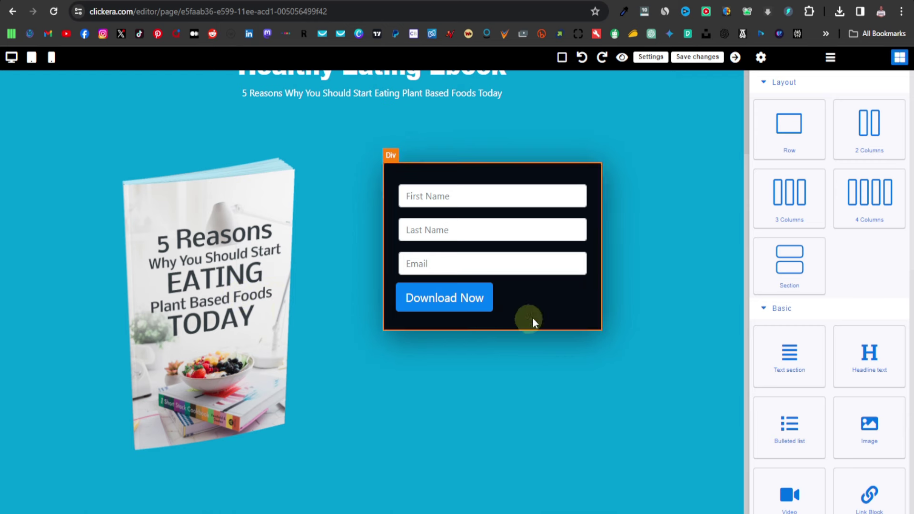
scroll(586, 307, up, 2)
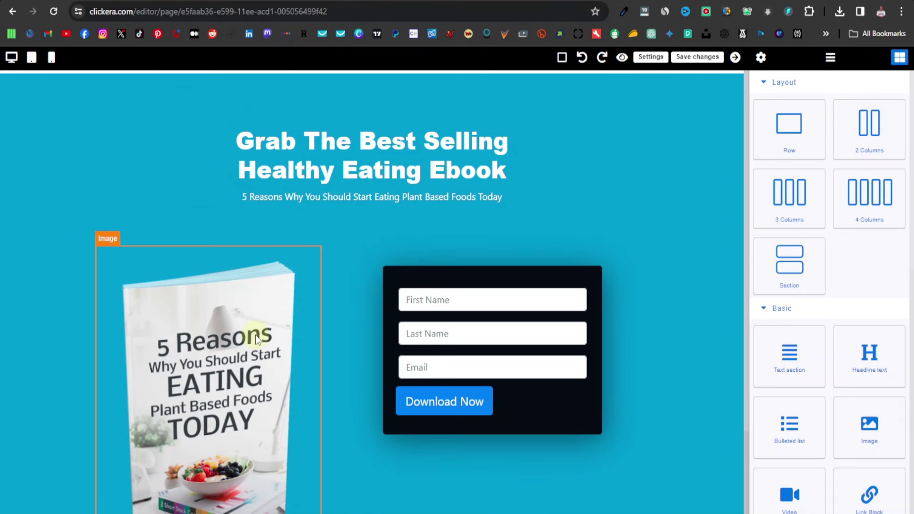
scroll(256, 338, down, 2)
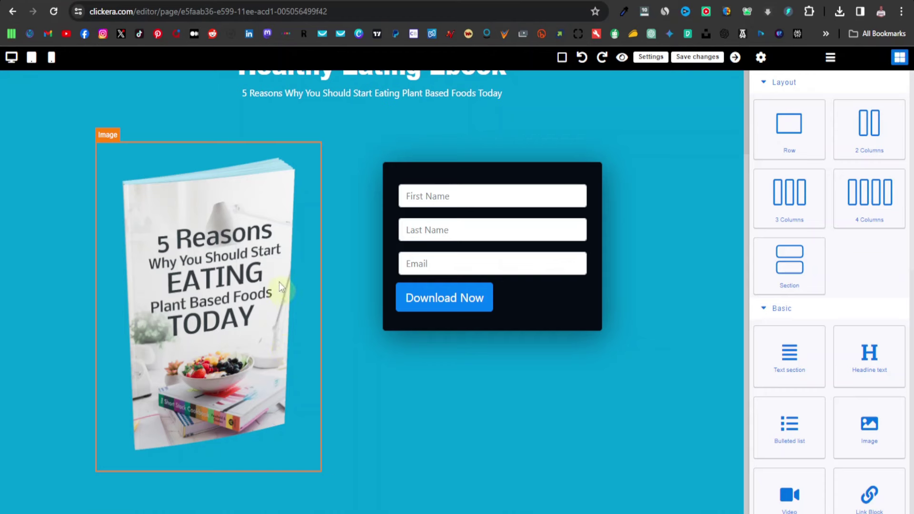
scroll(279, 315, up, 2)
scroll(280, 315, down, 1)
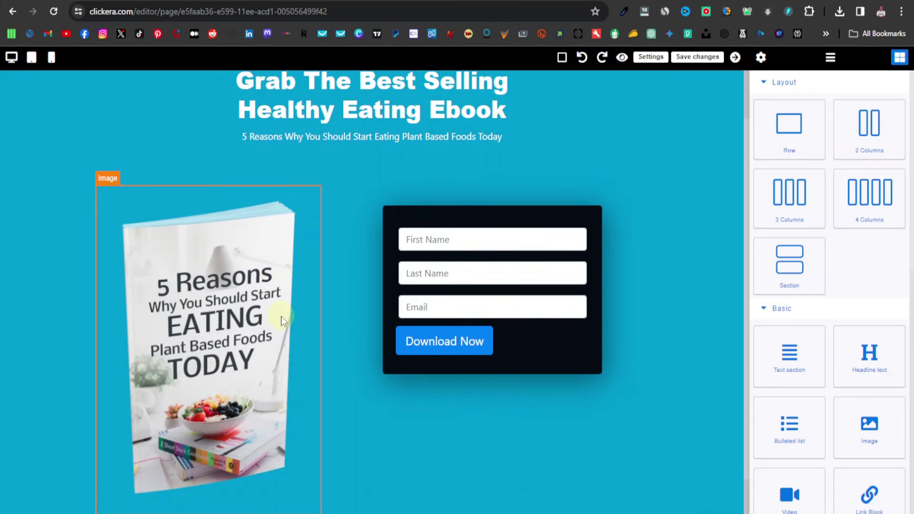
scroll(286, 346, up, 1)
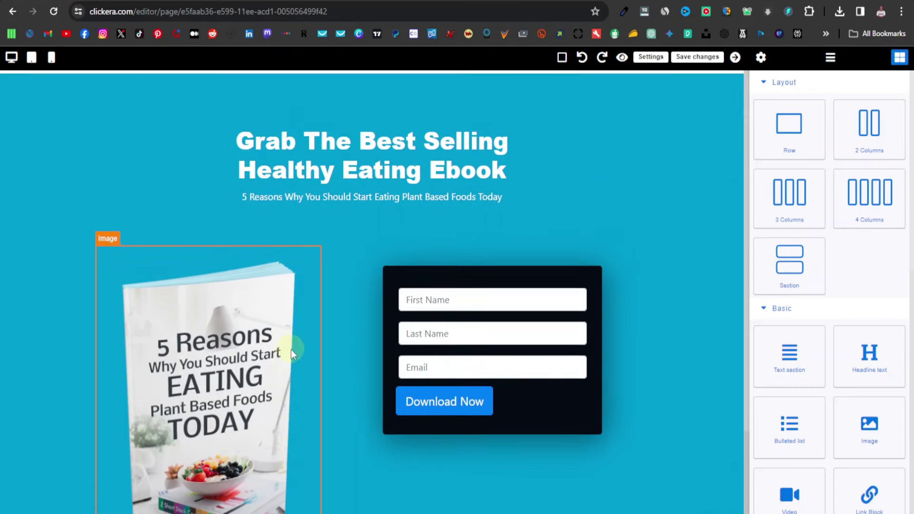